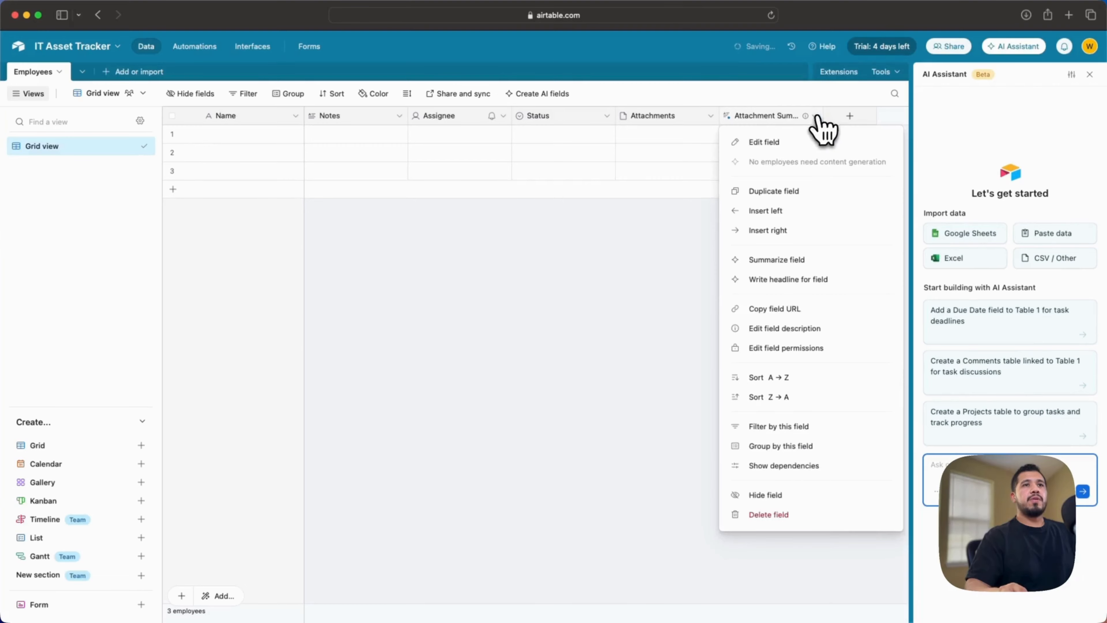
Delete the default attachment summary, Attachments, Status, Assignee and Notes fields from the Employees table
click(774, 513)
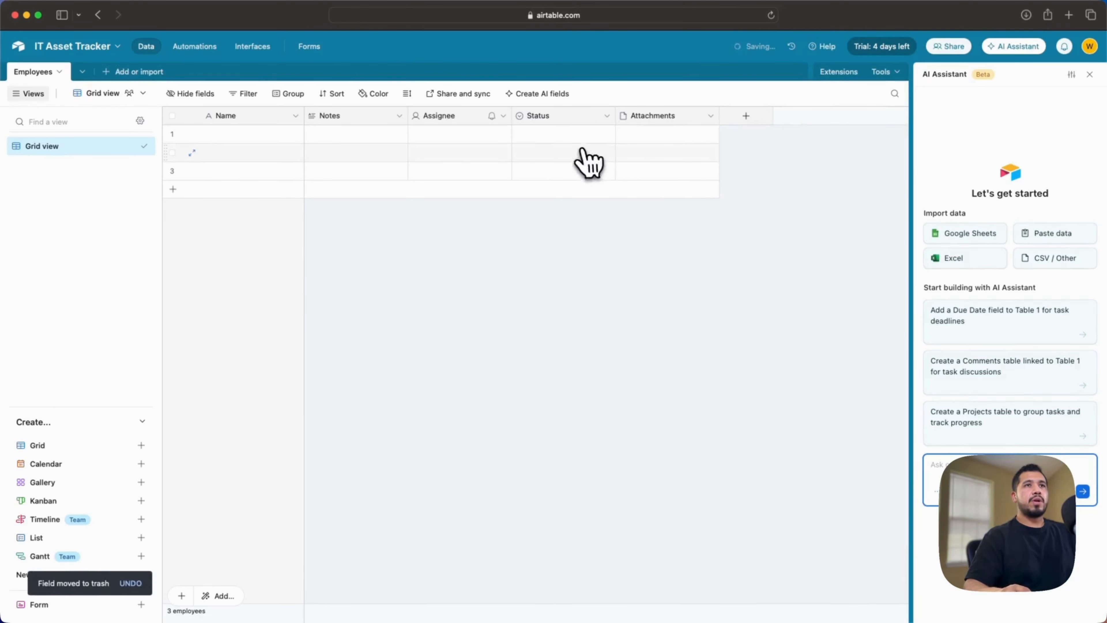
click(709, 116)
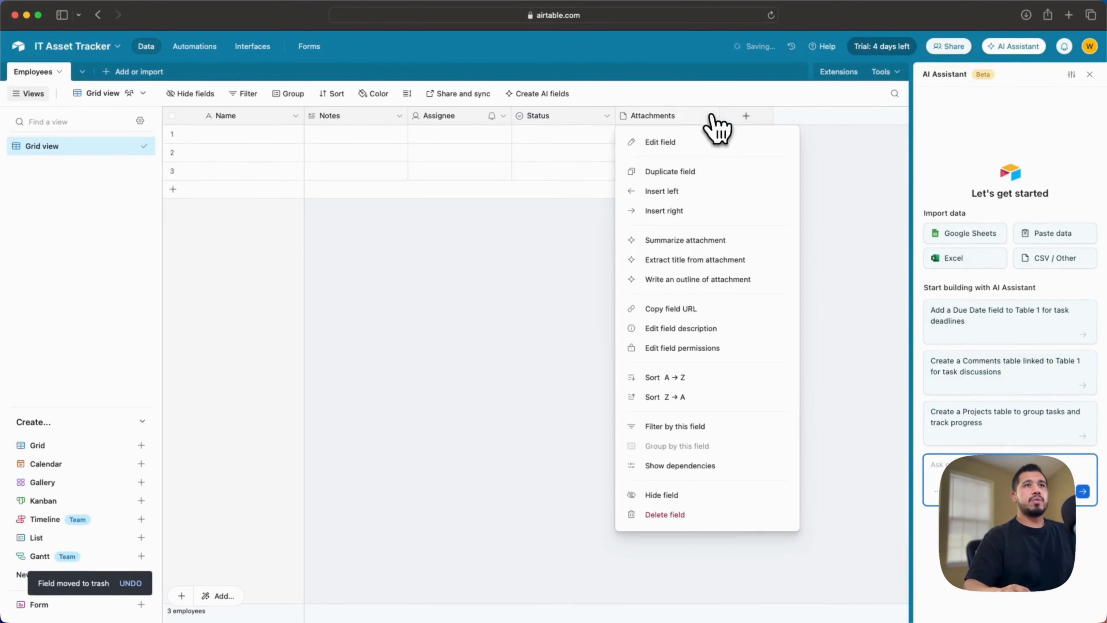
click(689, 516)
click(608, 116)
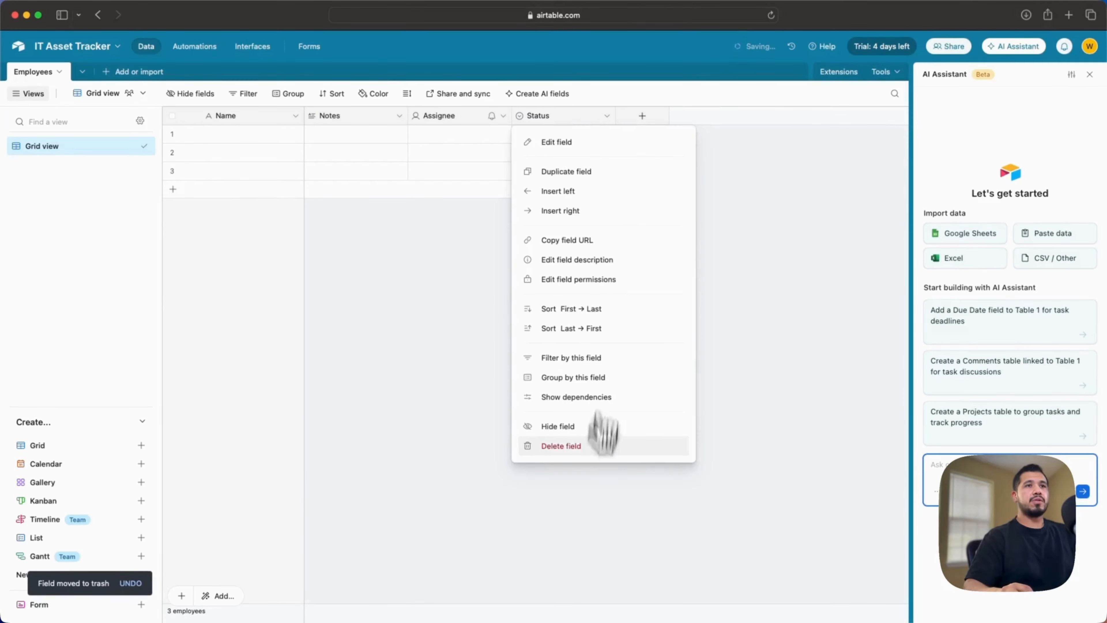
click(560, 446)
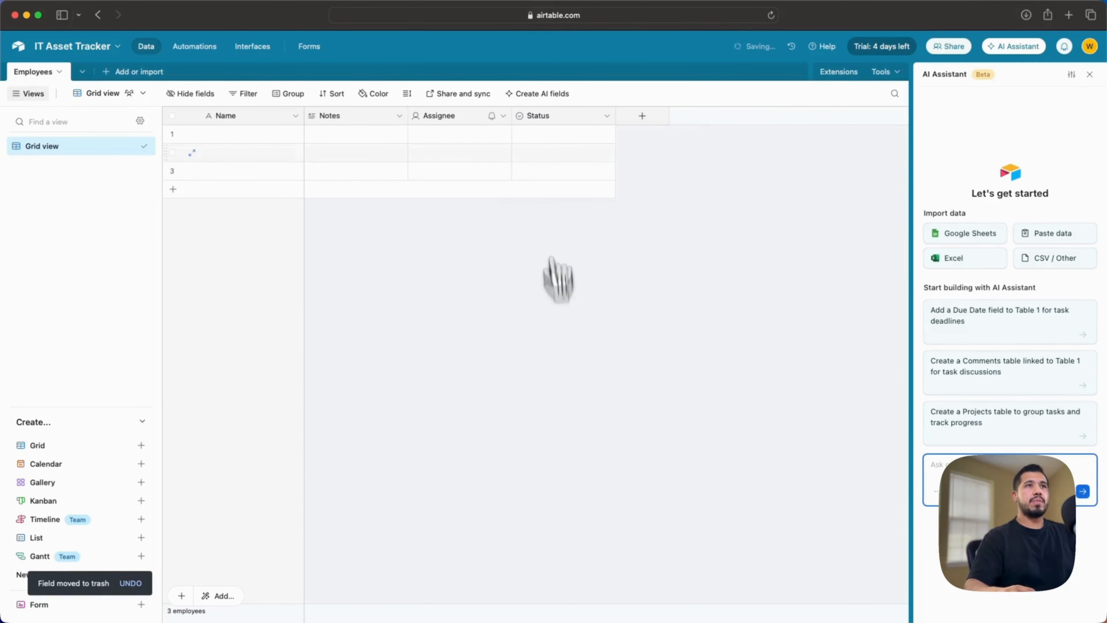
click(503, 116)
click(457, 446)
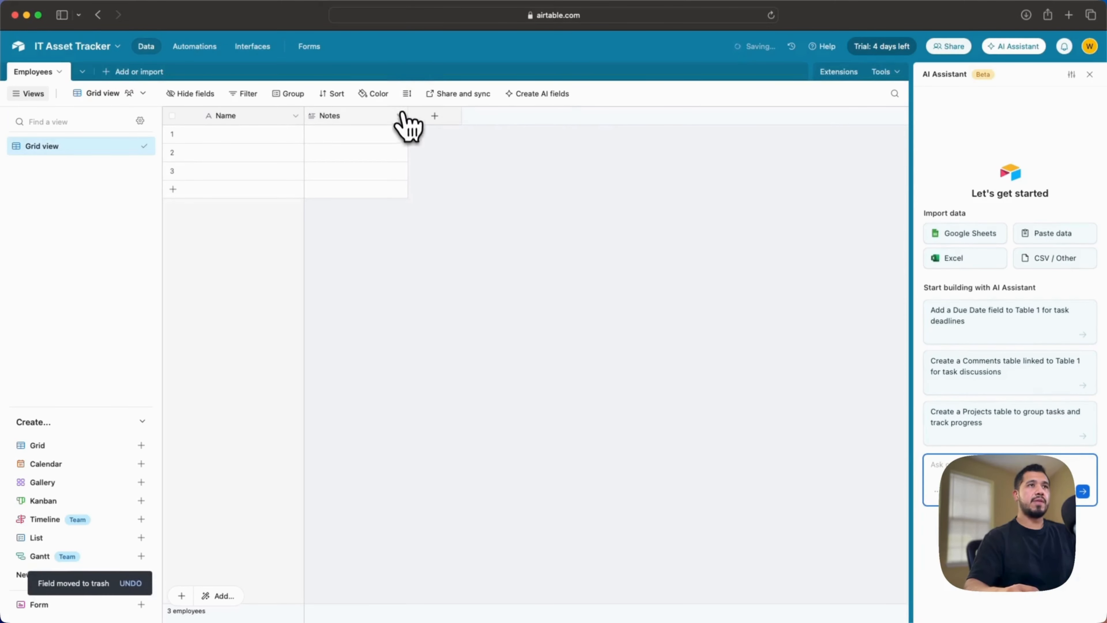
click(400, 116)
click(372, 495)
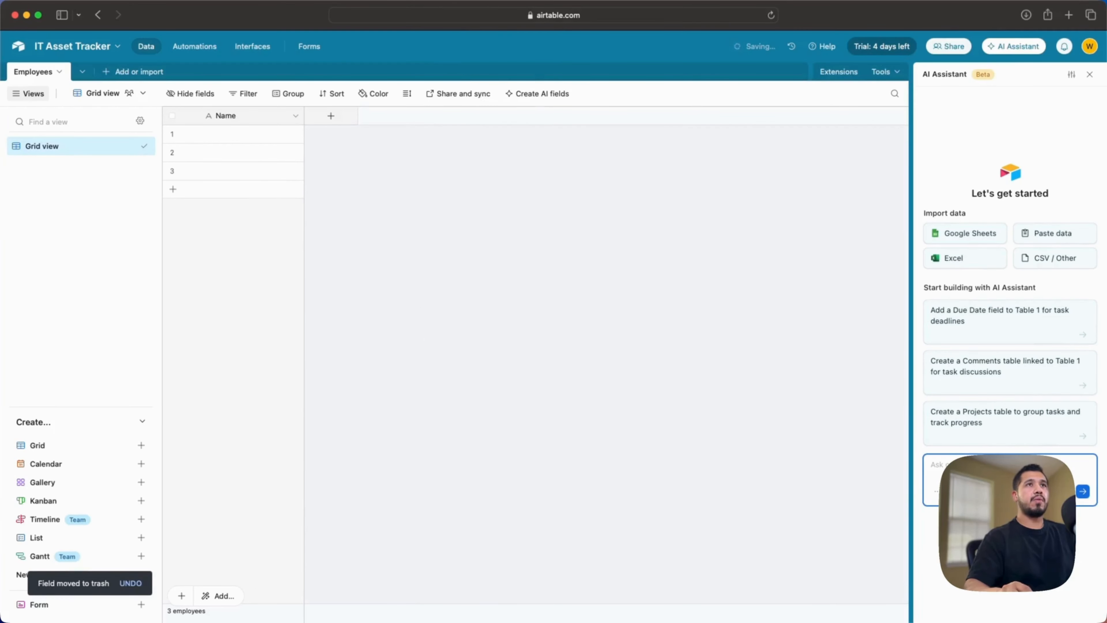
Review the primary Name field's name and type settings in the Employees table, and save them
click(295, 116)
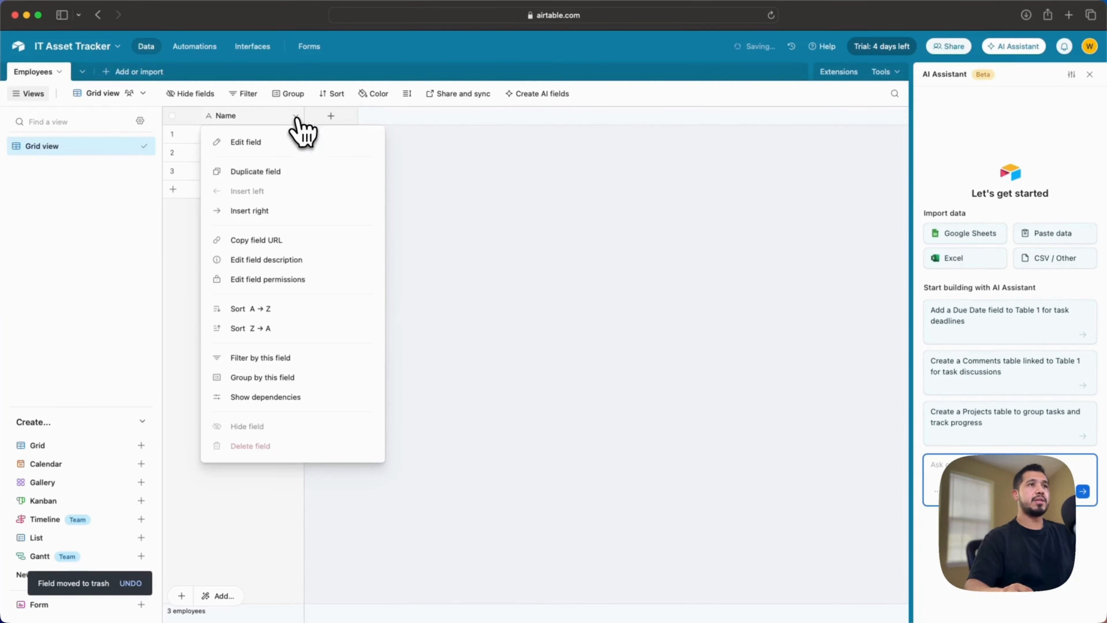
click(275, 150)
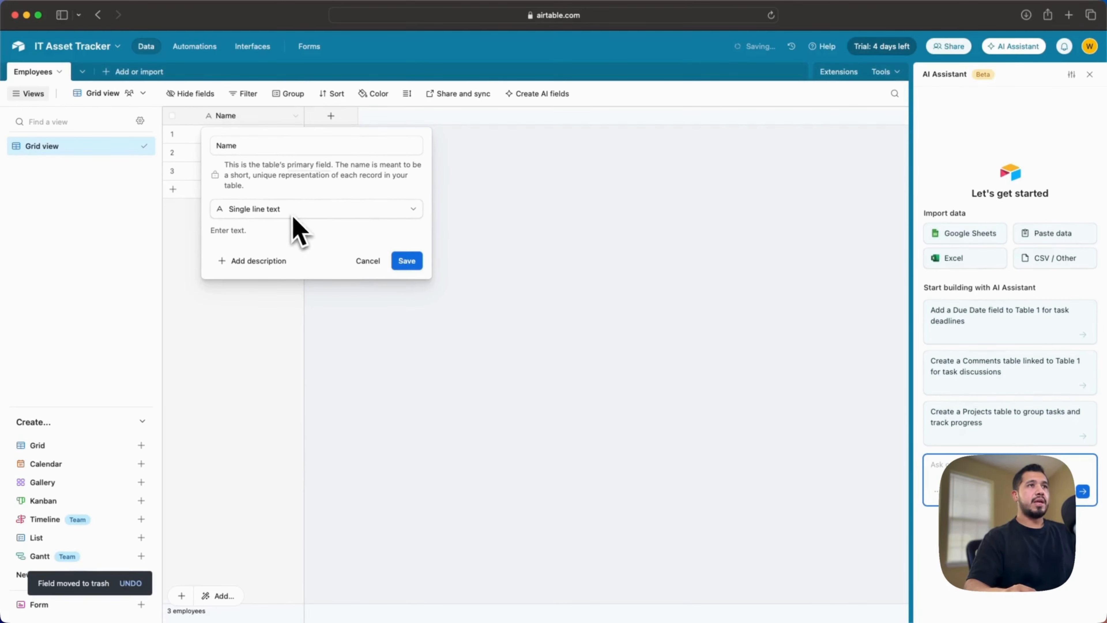
double_click(235, 146)
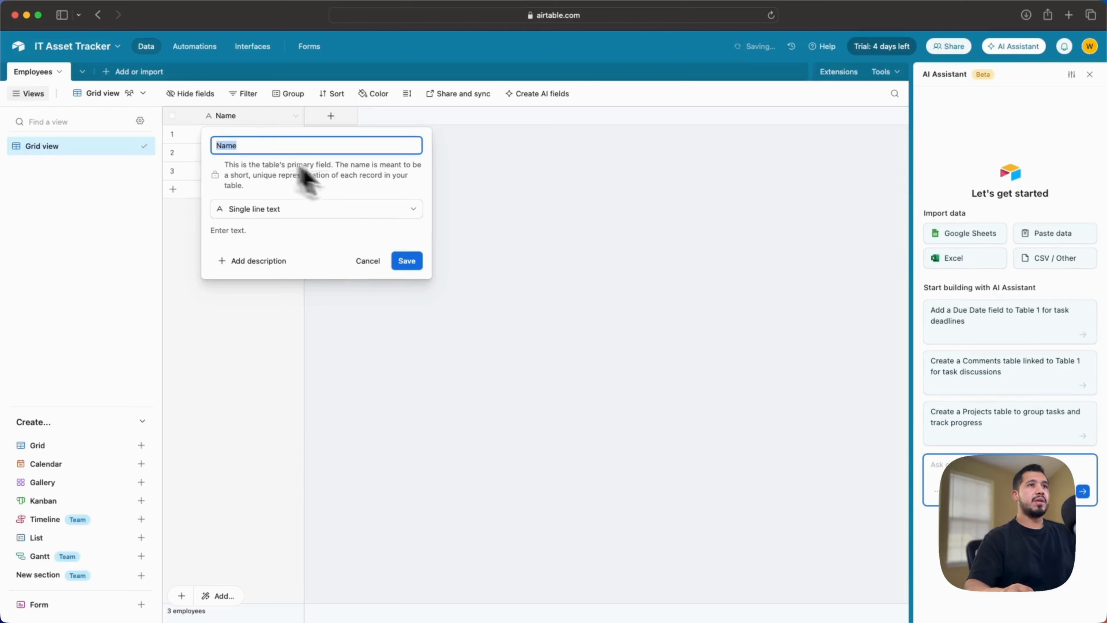
click(407, 261)
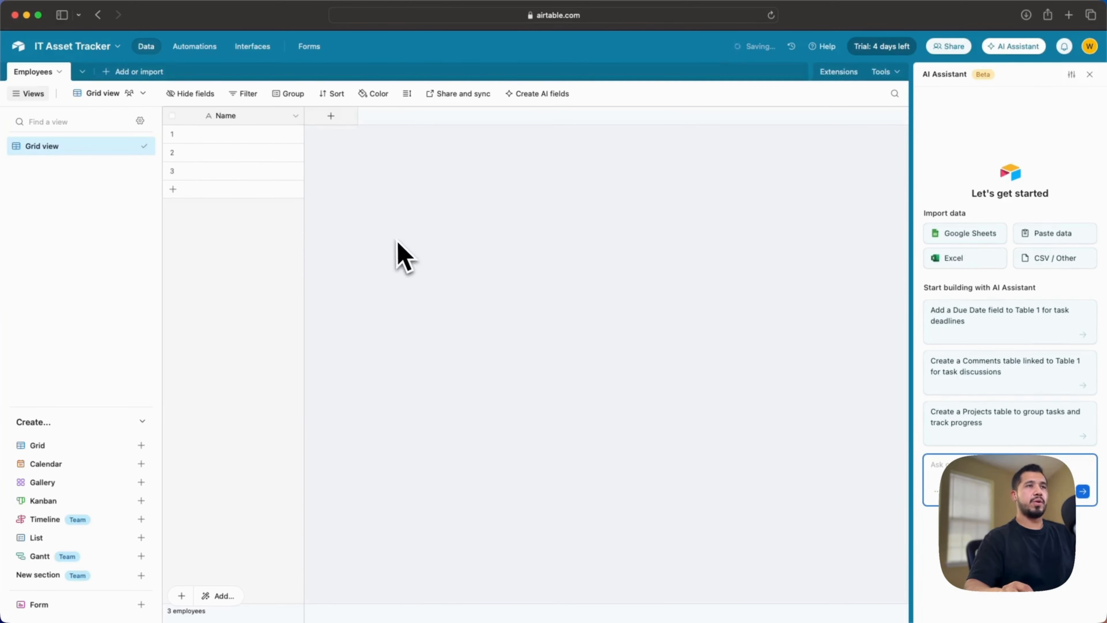
Add an Email-type field named "Email" to the Employees table
click(332, 117)
text(email)
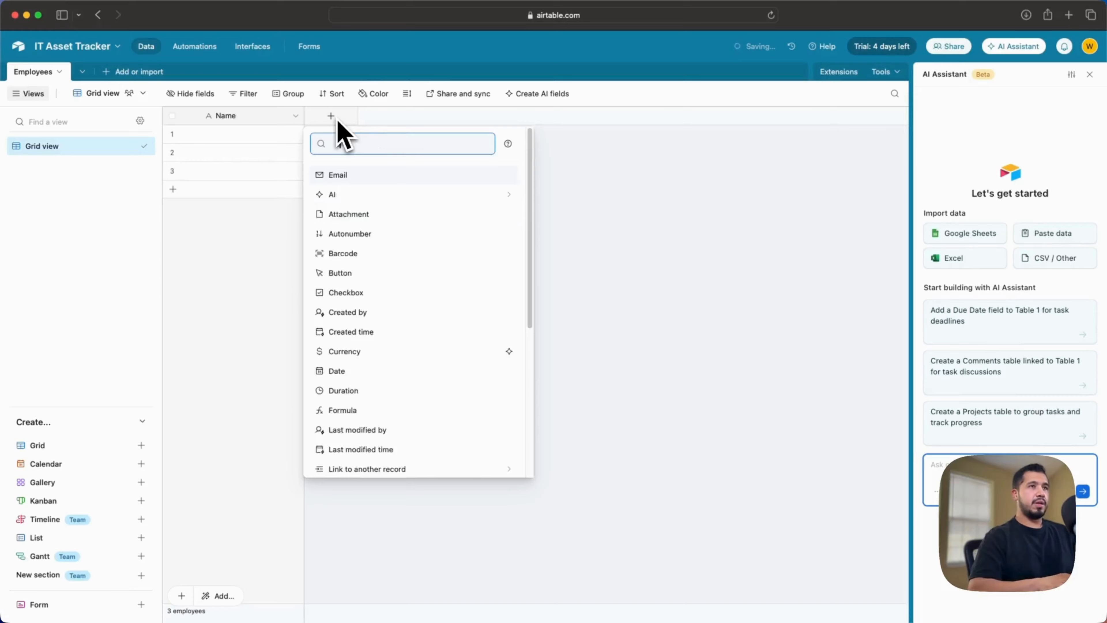
click(346, 176)
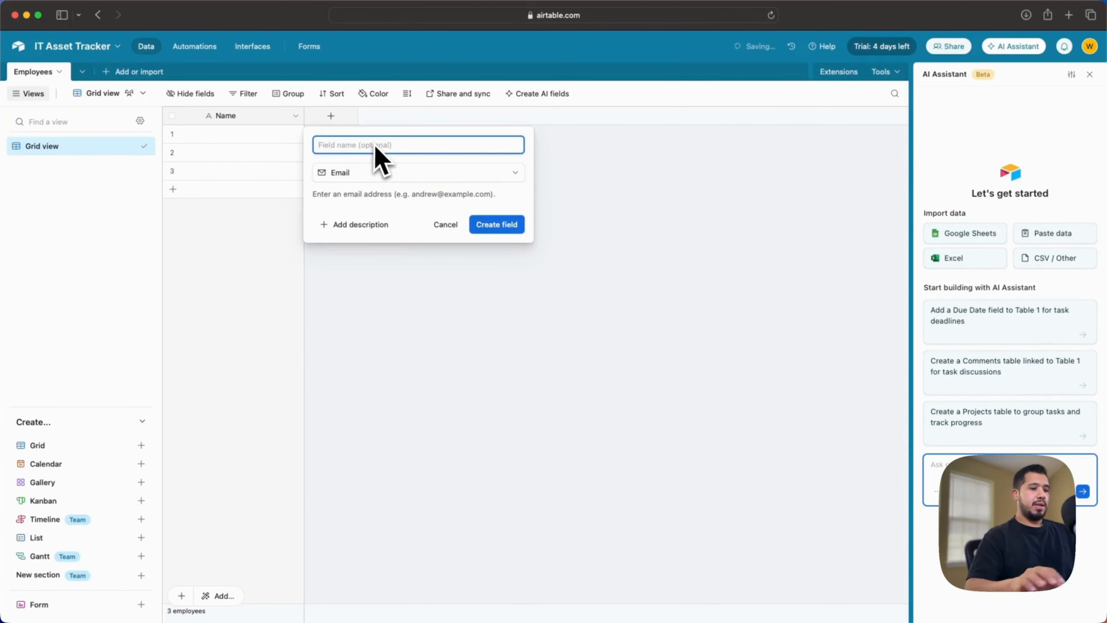
text(EMai)
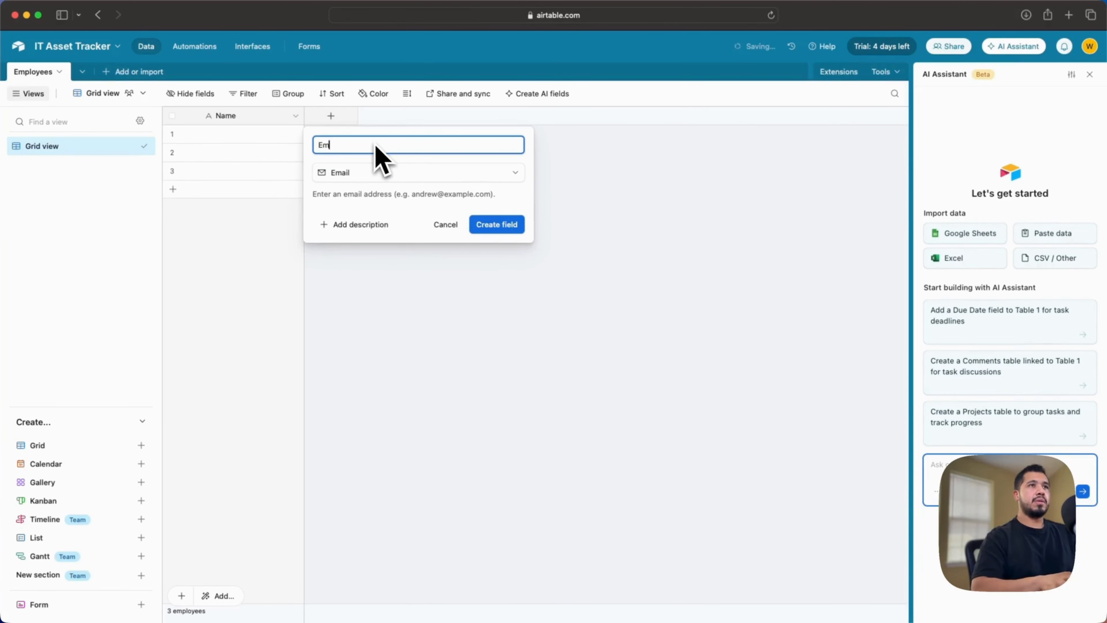
text(ail)
click(507, 225)
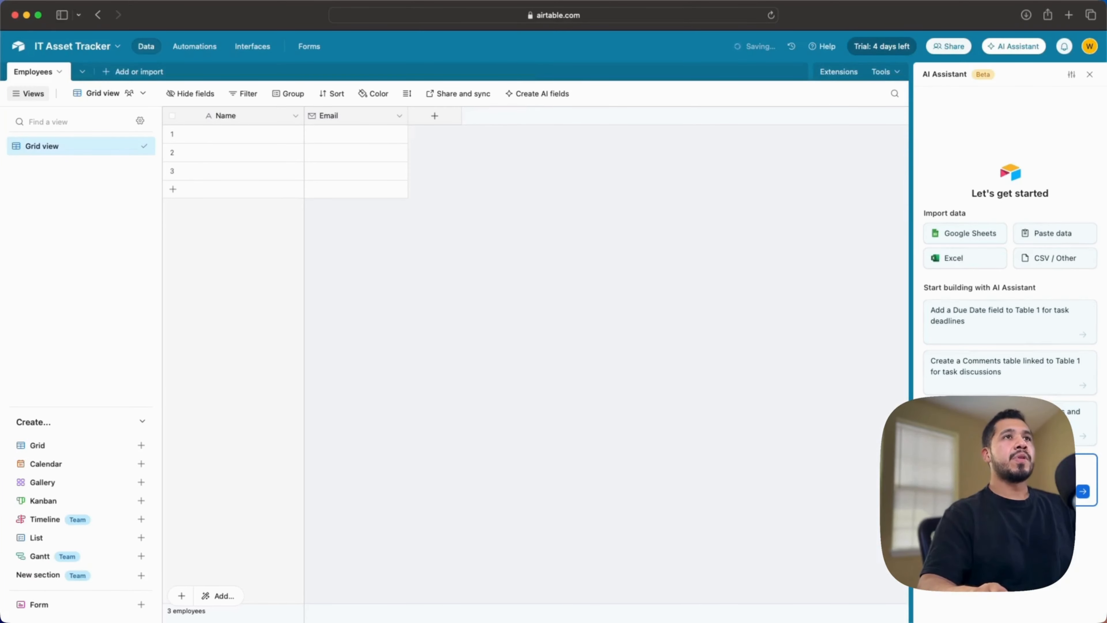
Add a linked-record field named "Roles" to the Employees table, linking to a new table named "Role"
click(435, 116)
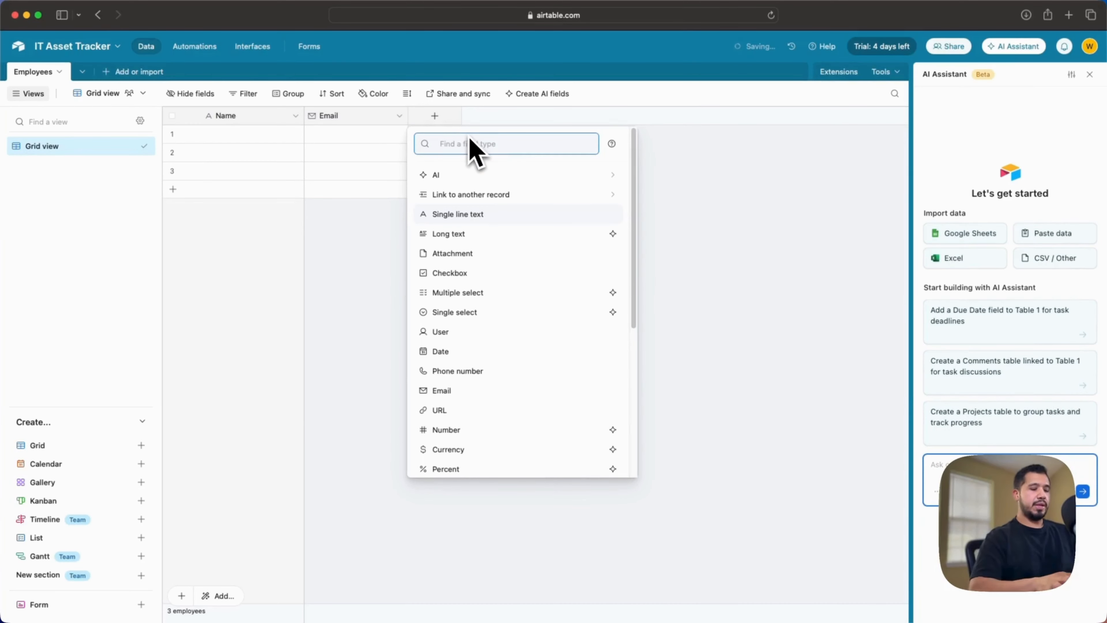
text(link)
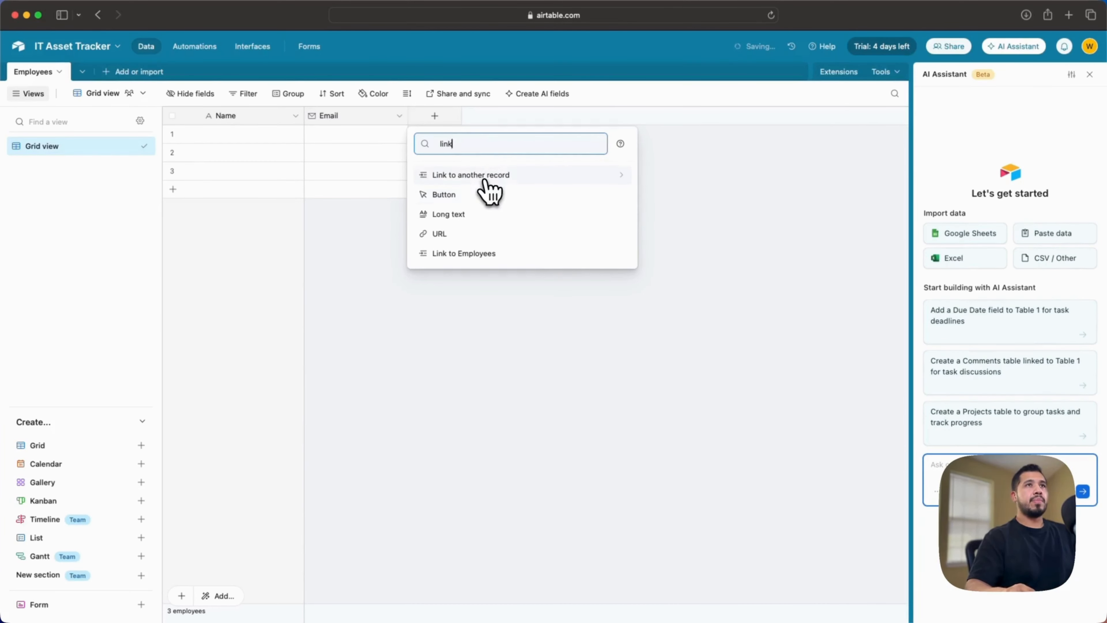
click(487, 176)
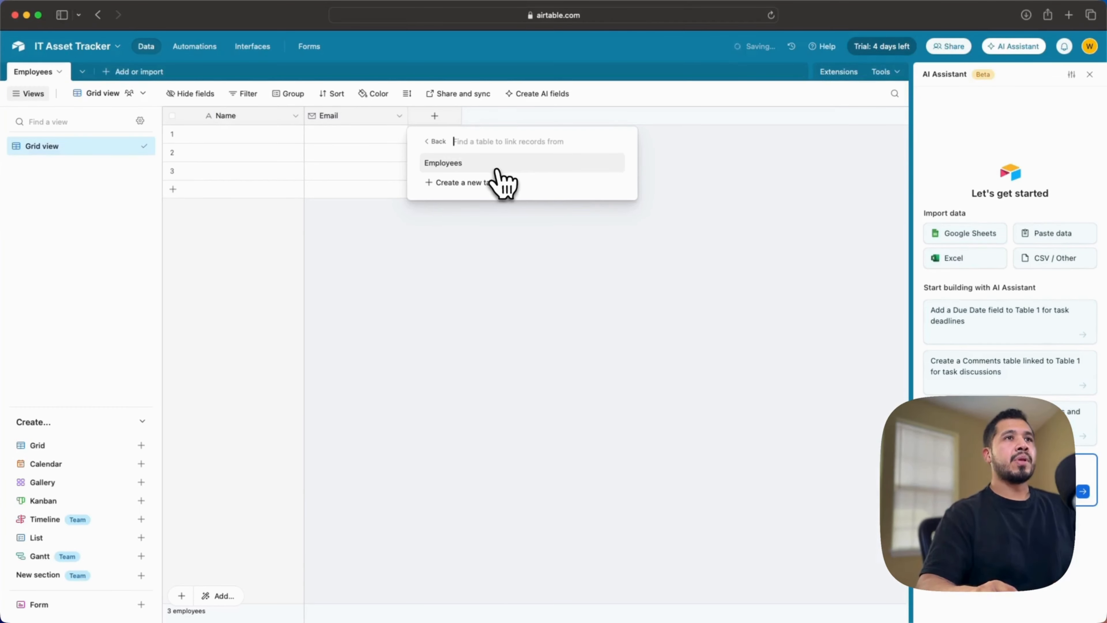
click(468, 182)
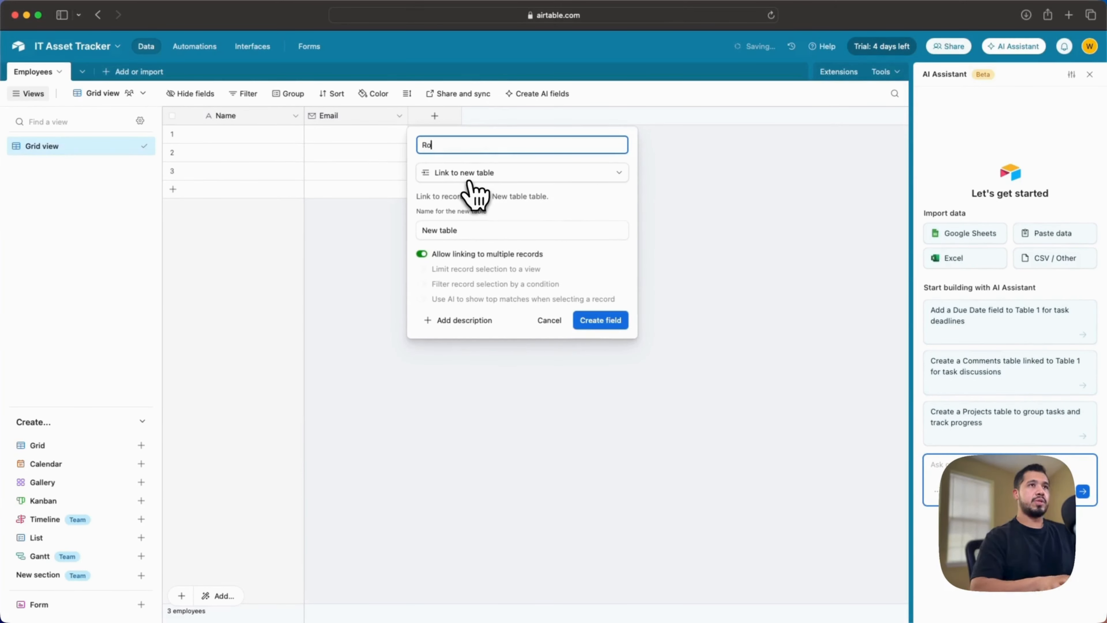
text(Roles)
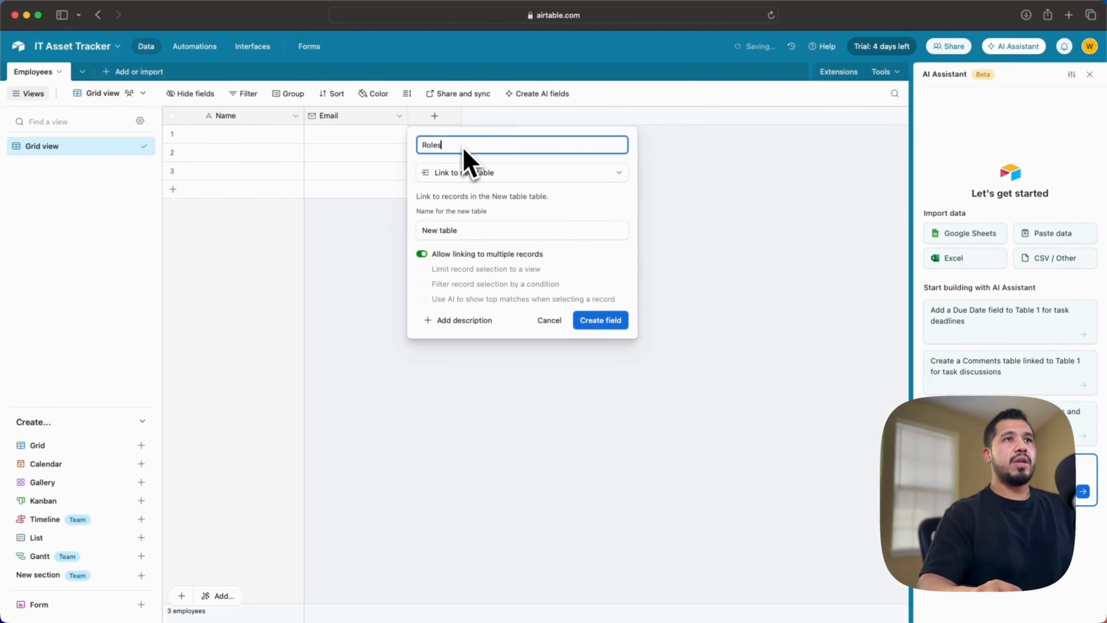
click(465, 231)
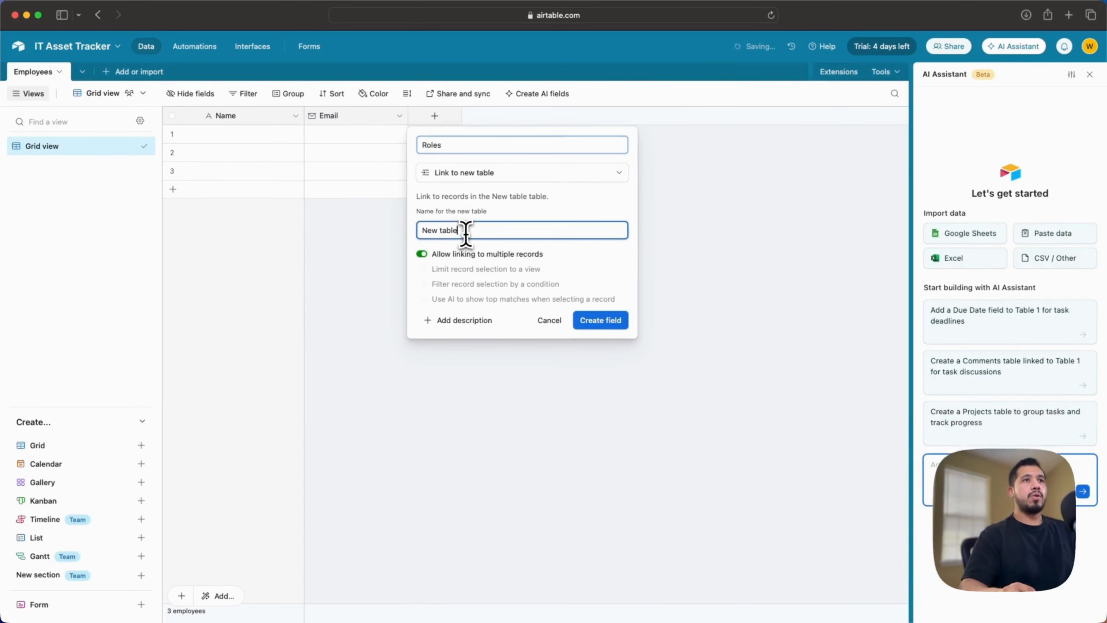
text(Role)
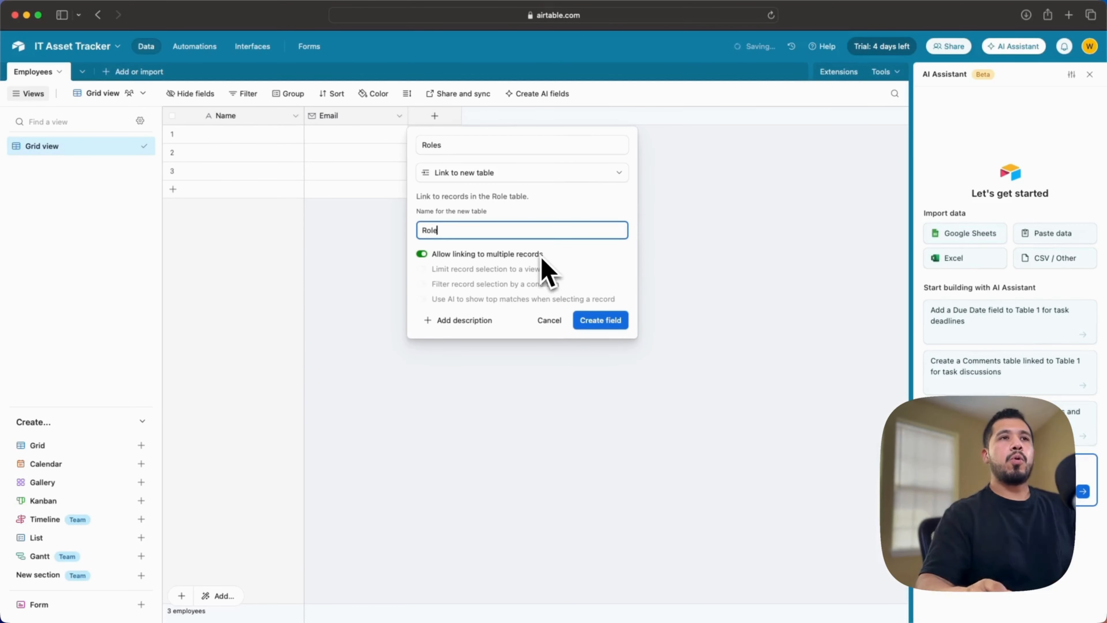
click(609, 325)
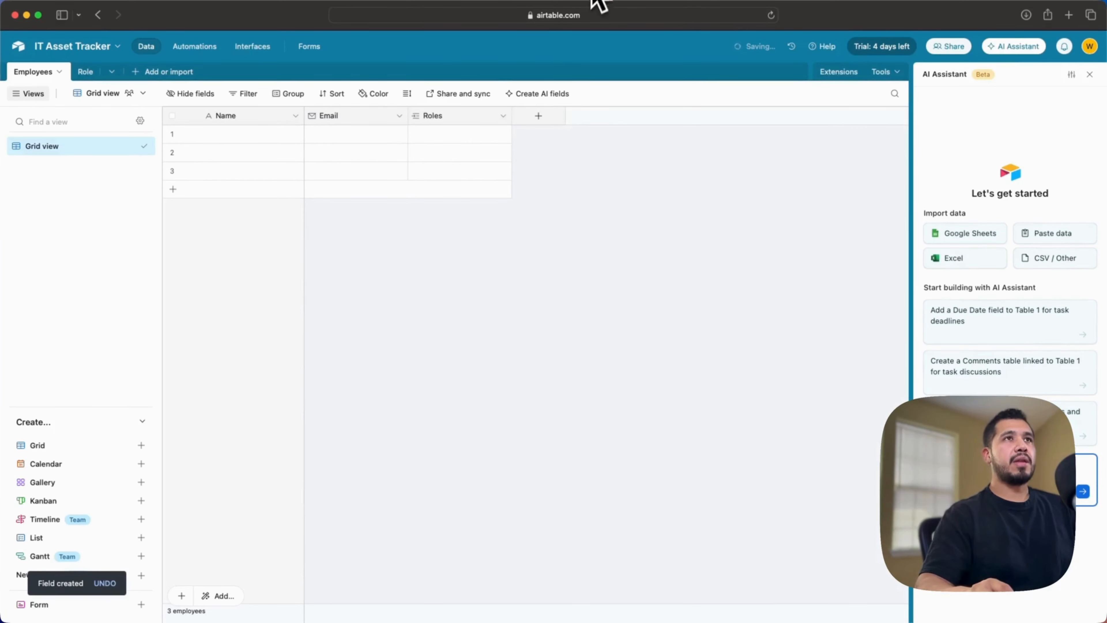
Add a "Manager" field linking to the Employees table with multiple-record linking turned off, and skip adding lookup fields
click(540, 116)
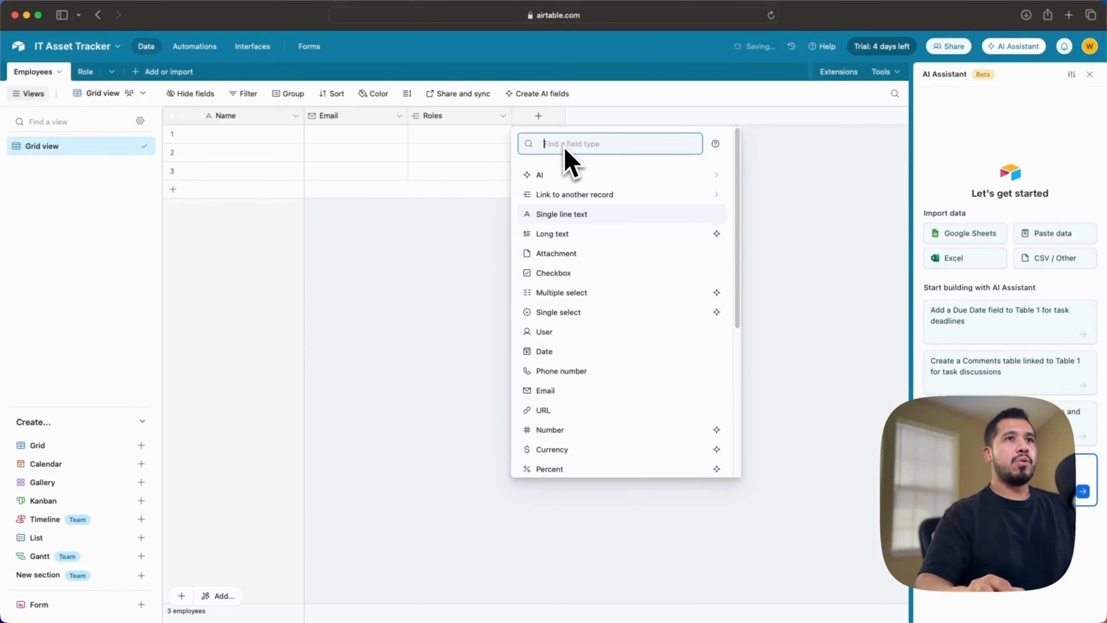
click(569, 200)
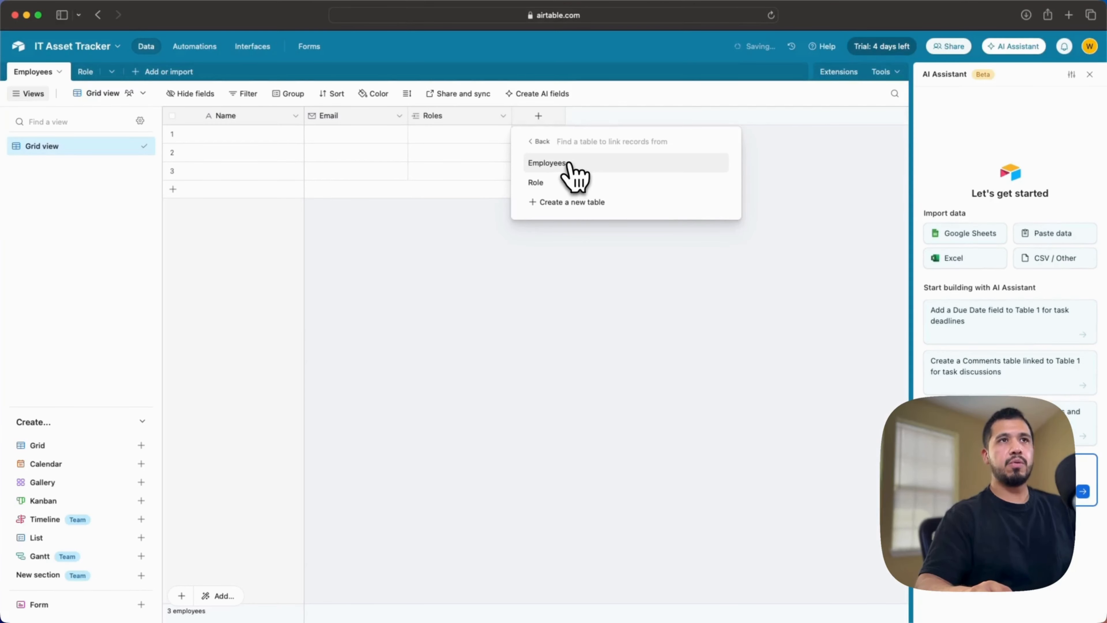
click(570, 164)
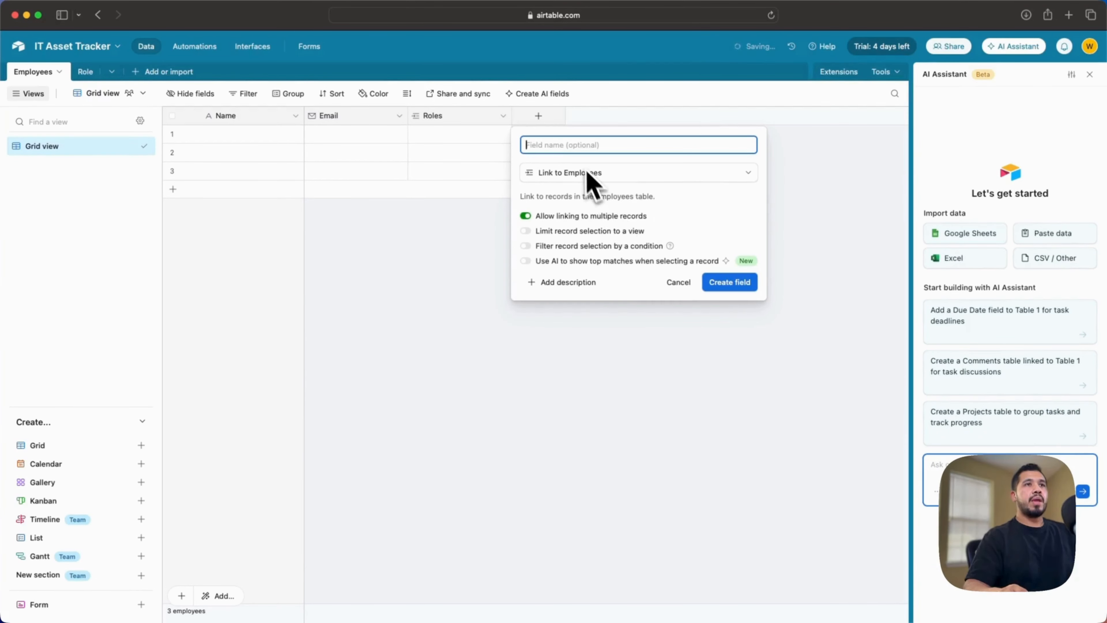
text(Manager)
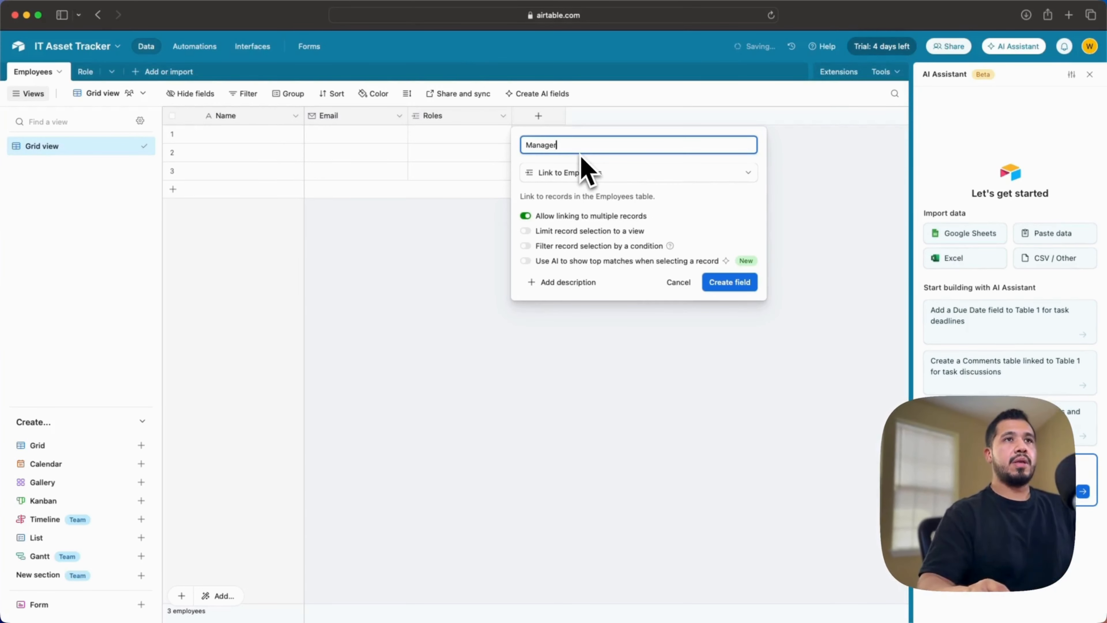
click(530, 217)
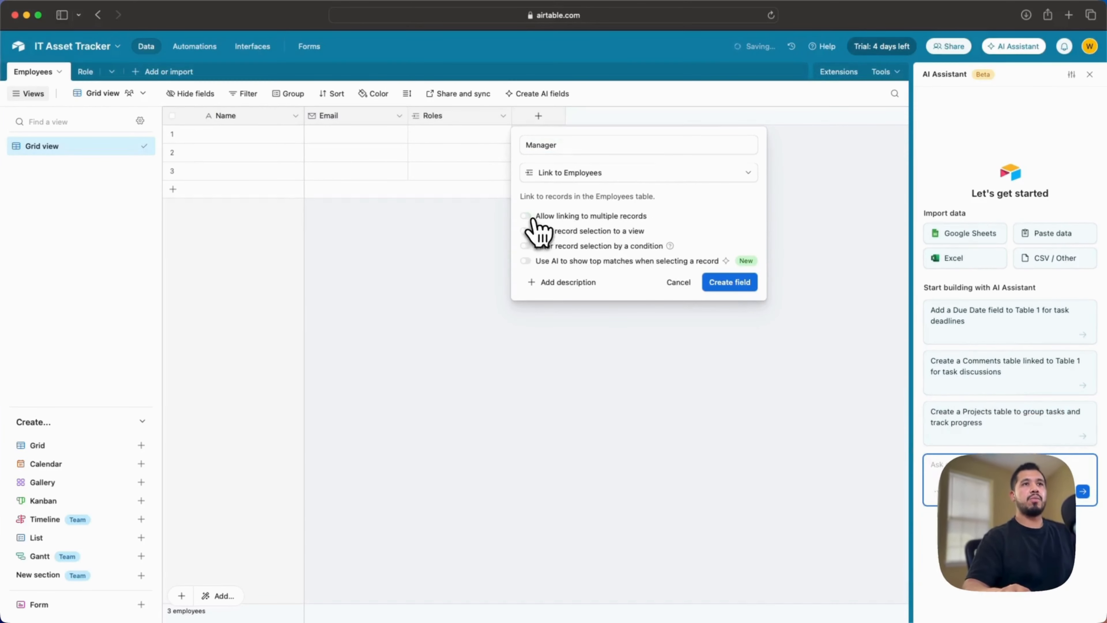
click(751, 284)
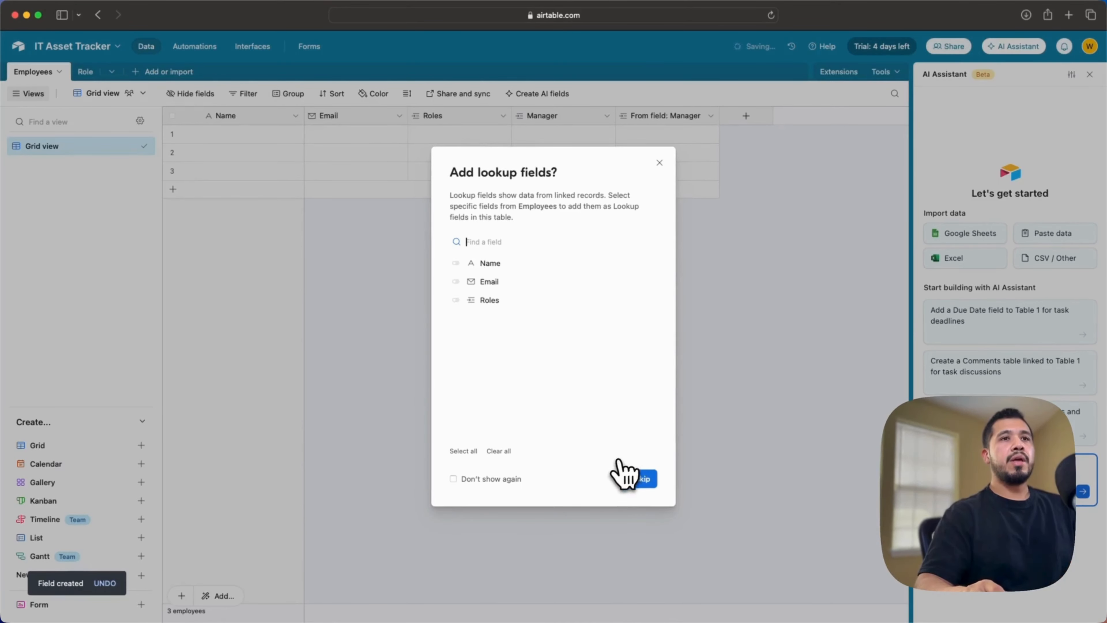
click(647, 484)
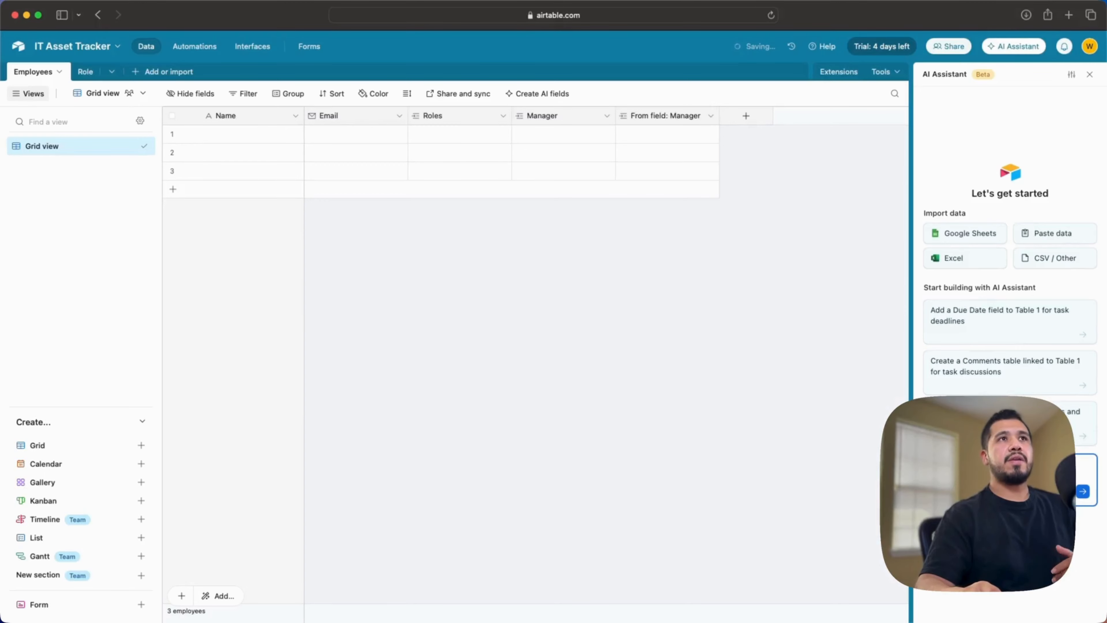
Rename the "From field: Manager" field to "Team"
click(708, 115)
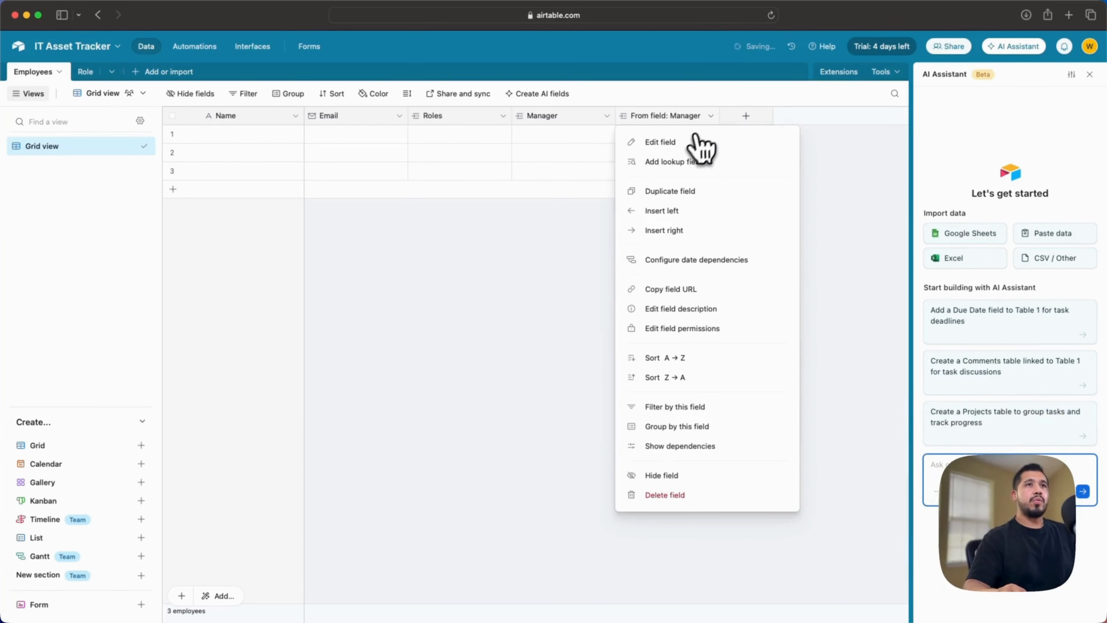
click(694, 142)
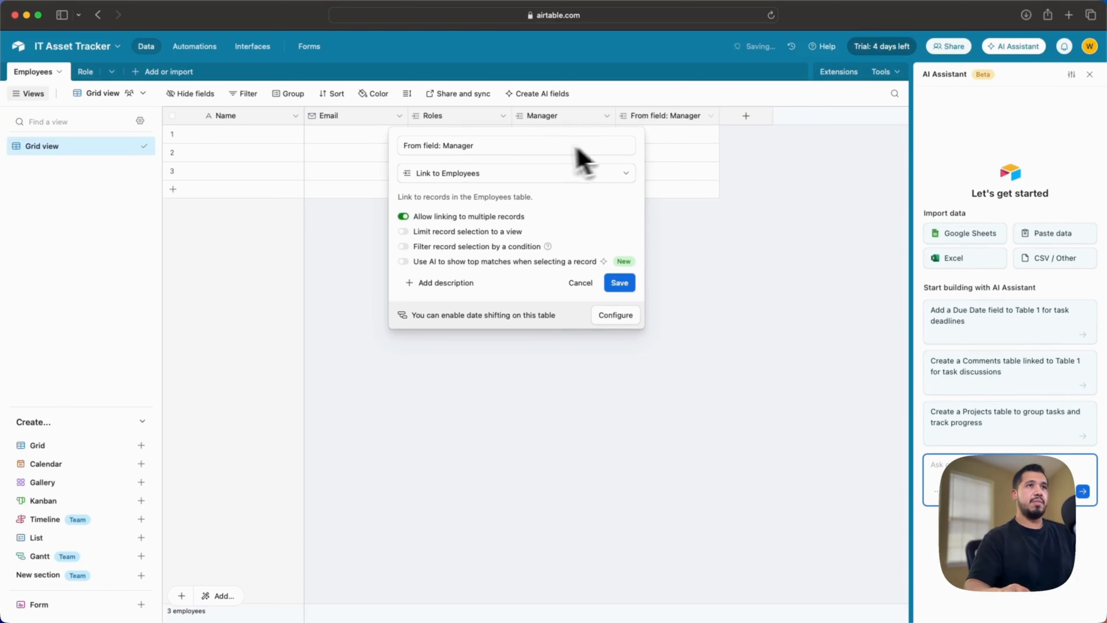
drag(540, 145, 398, 146)
text(Team)
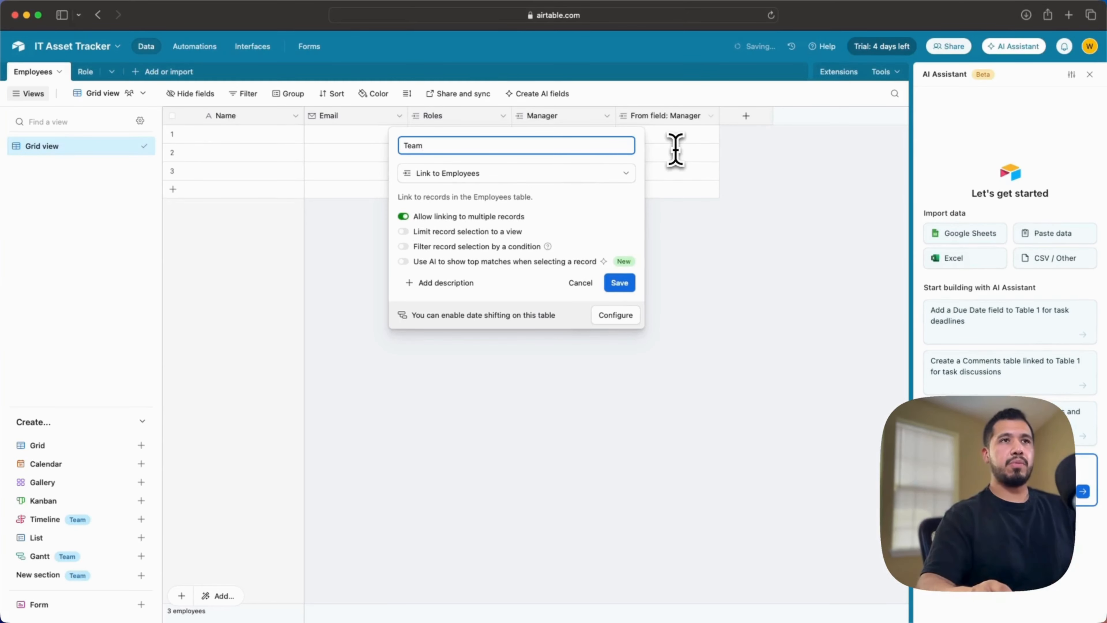
click(628, 287)
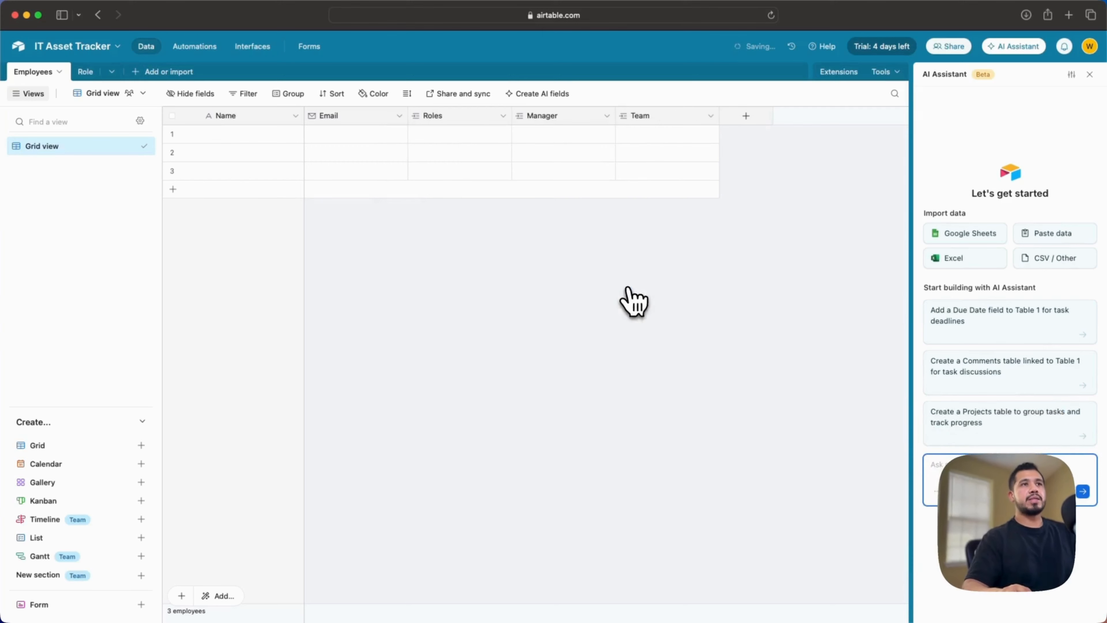
Add a Date-type field named "Start Date" to the Employees table, keeping the local date format
click(746, 116)
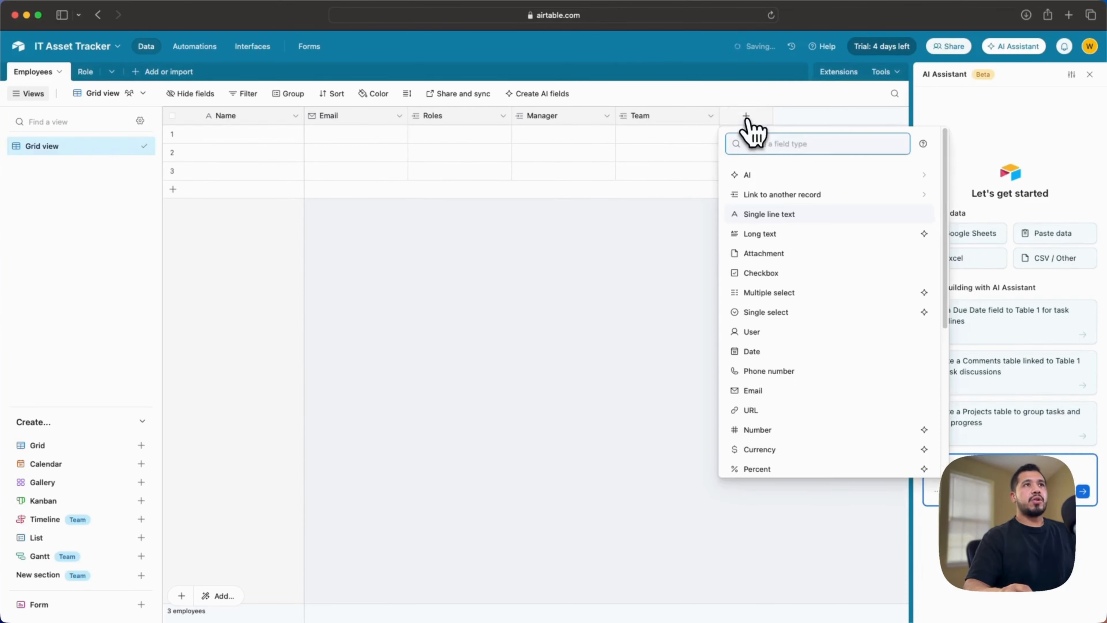
text(date)
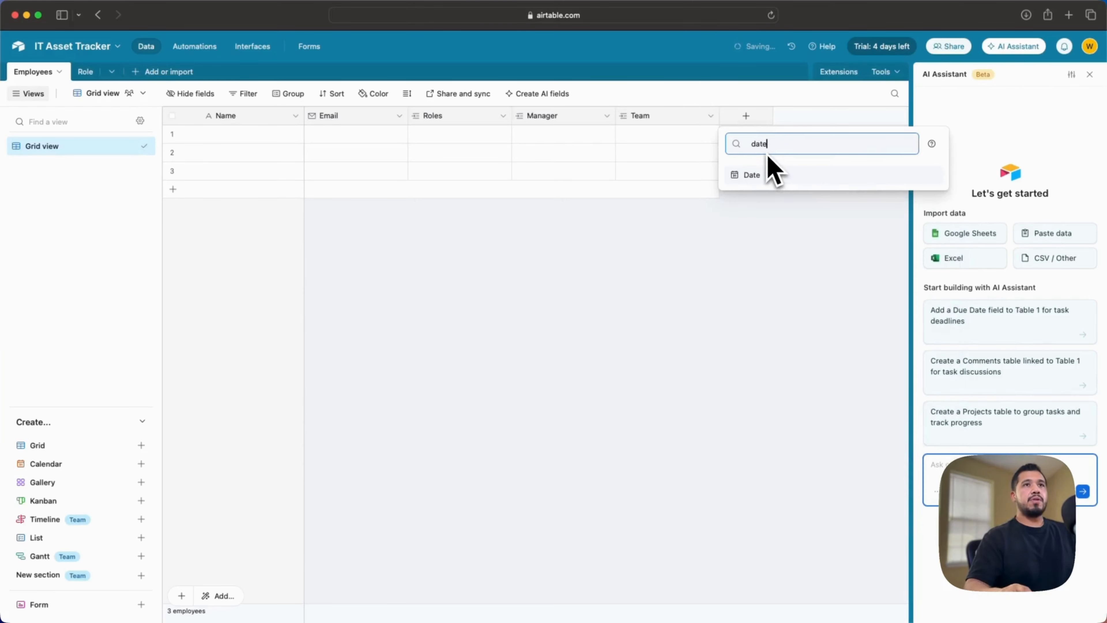
click(771, 176)
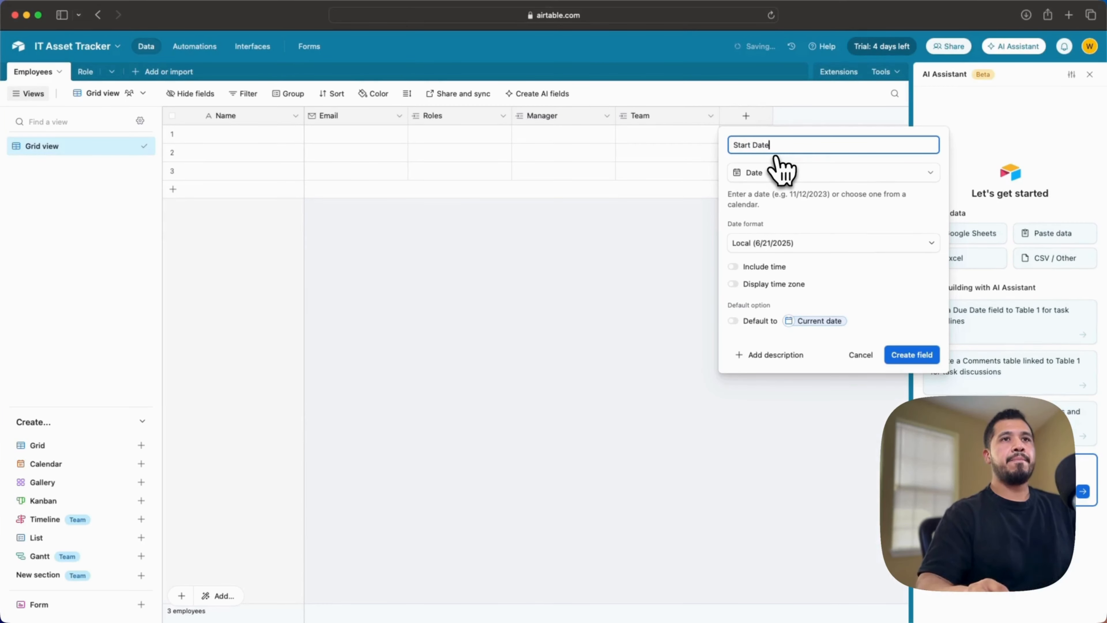
click(914, 356)
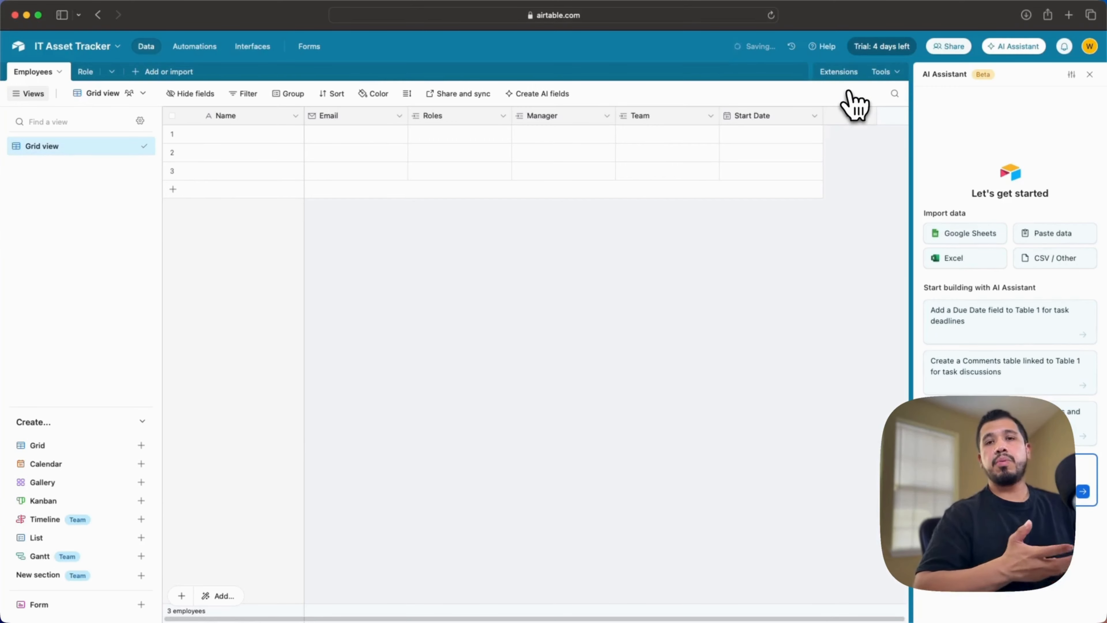
Add a single select field named "Status" to the Employees table with the options Onboarding, Active, Offboarding and Left
click(850, 114)
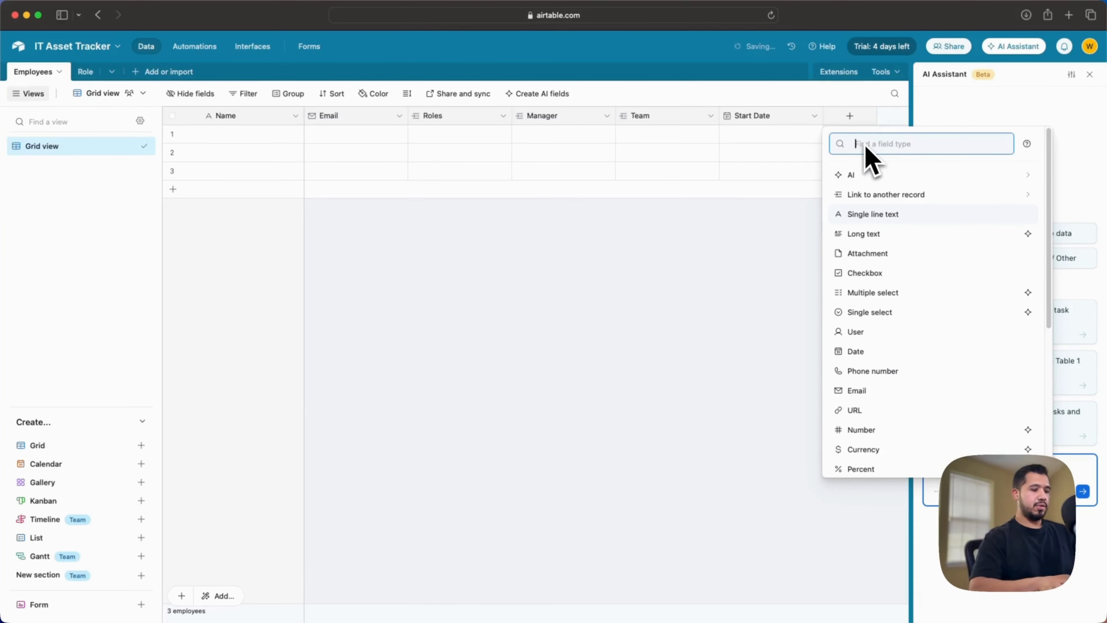
text(singl)
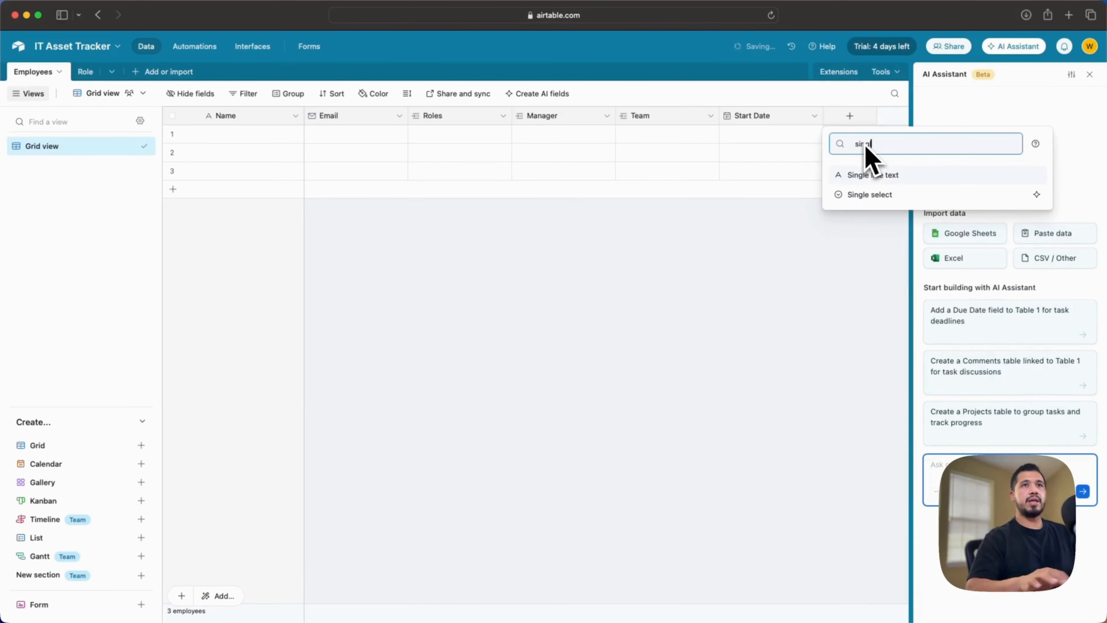
click(877, 196)
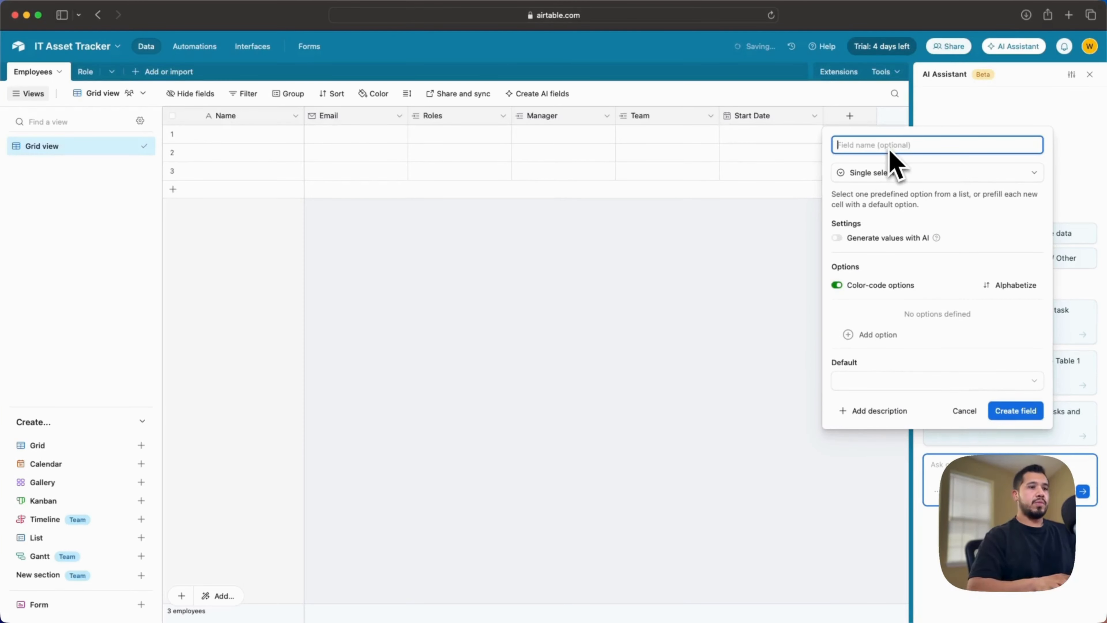
click(878, 334)
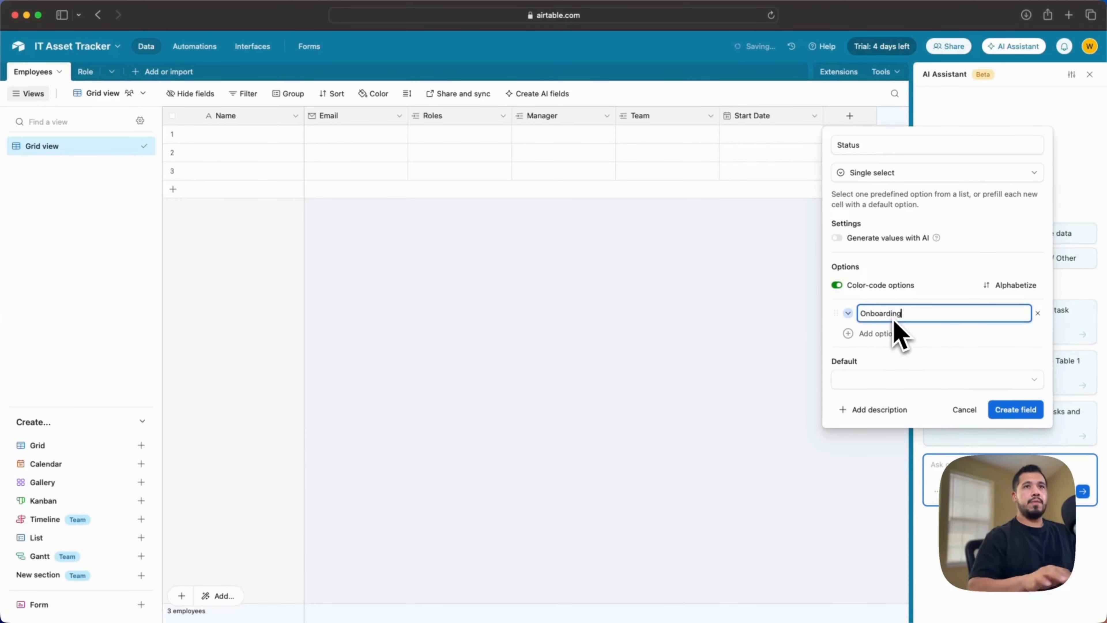
click(891, 334)
text(Active)
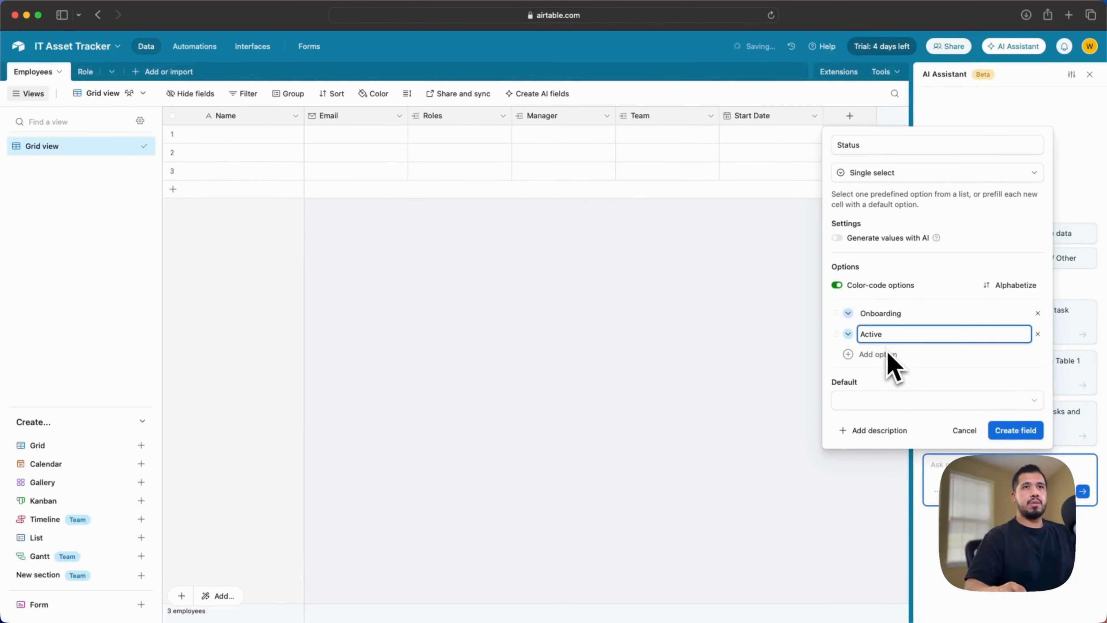
click(887, 354)
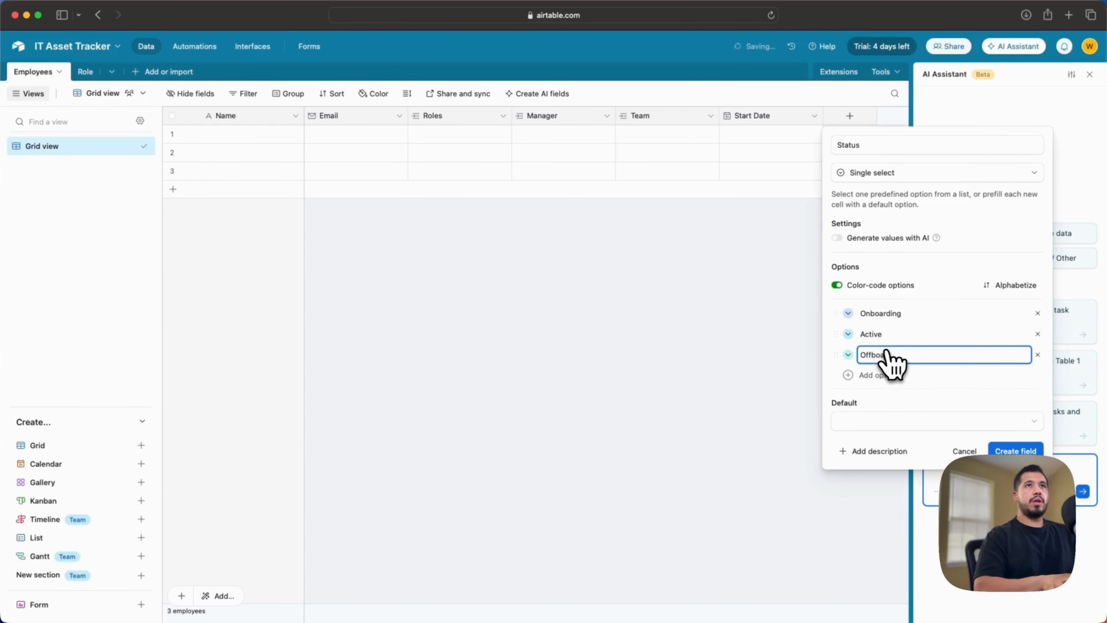
text(Offboarding)
click(885, 375)
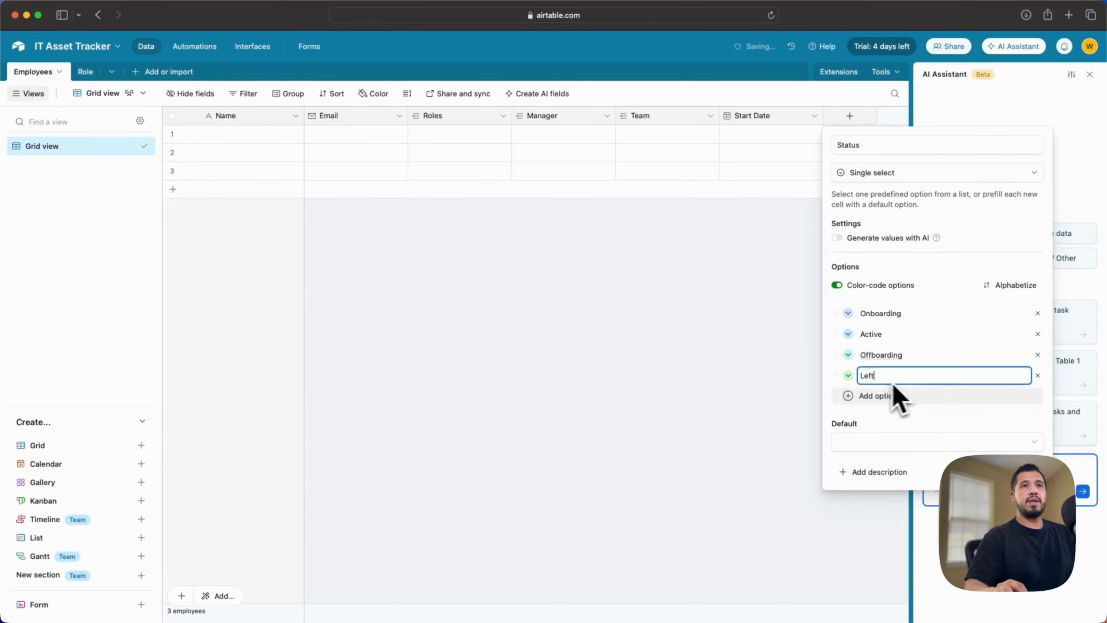
click(1015, 473)
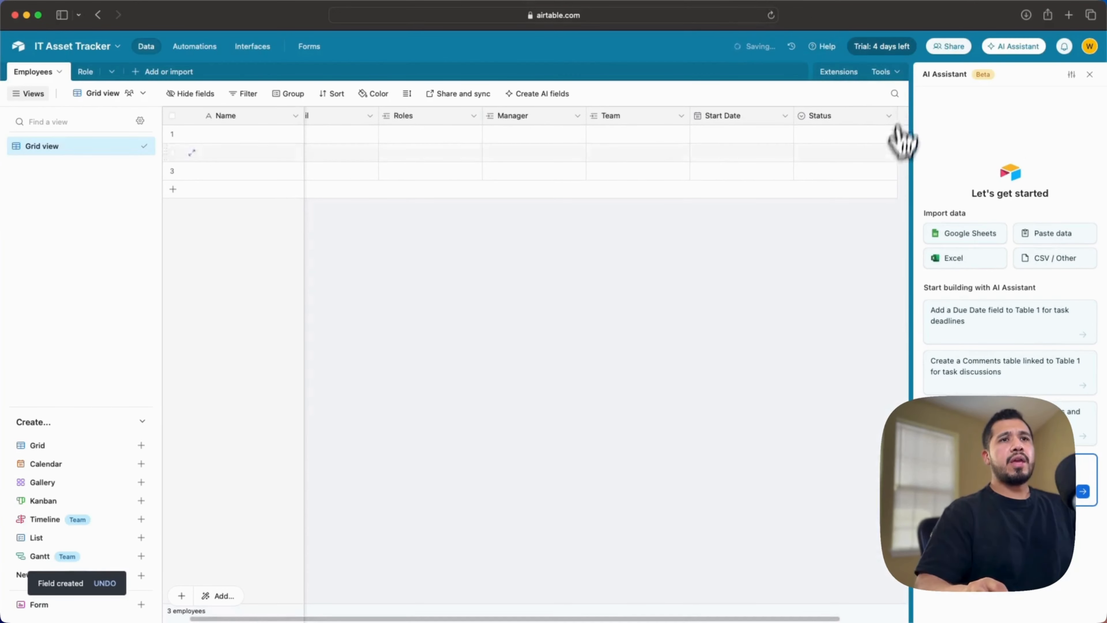
Add a single select field named "Location" to the Employees table with the options Remote, Office and Hybrid
scroll(828, 262, right, 3)
click(849, 116)
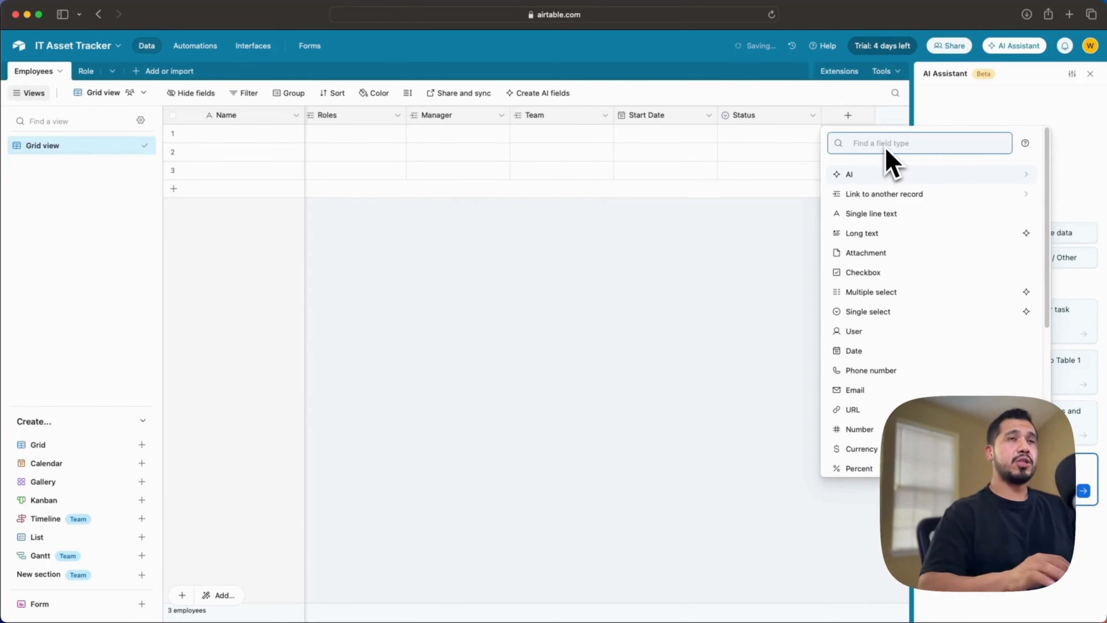
text(sing)
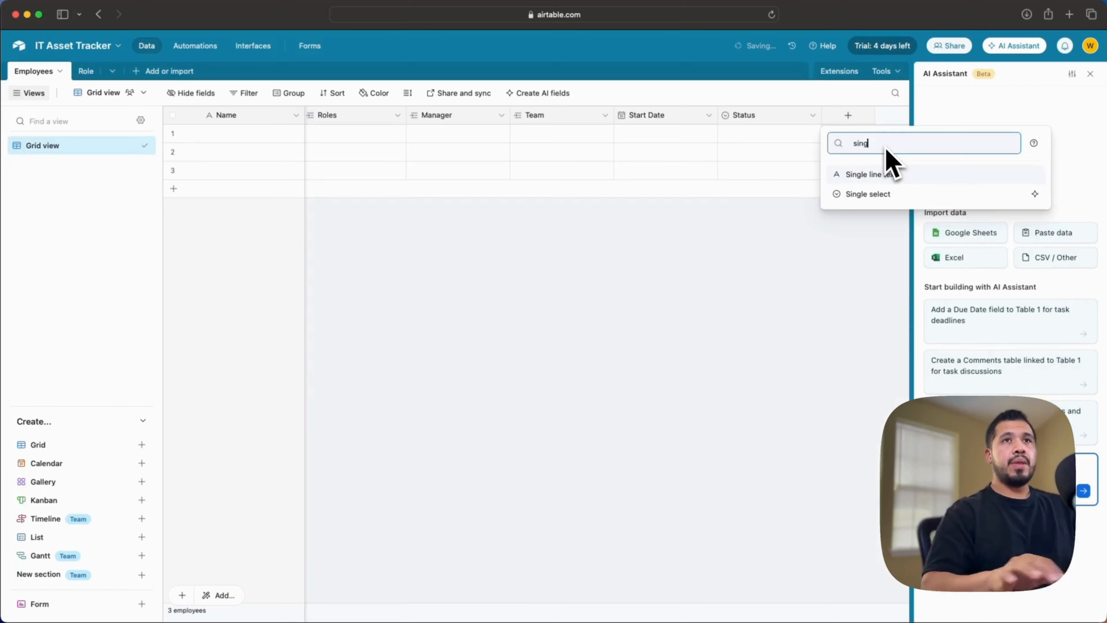
click(868, 193)
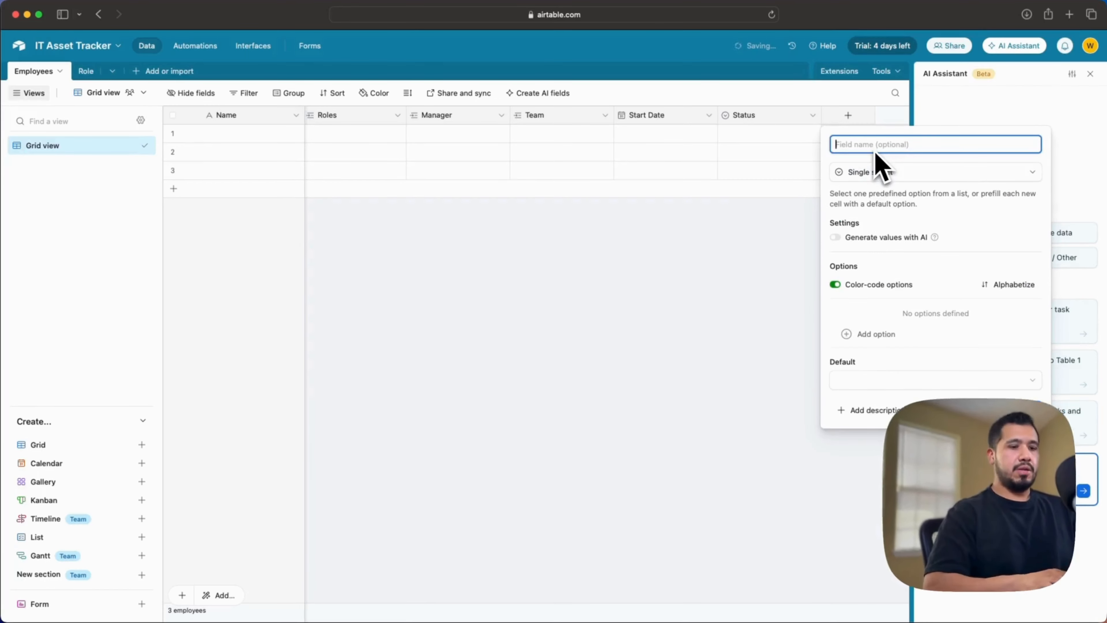
text(Location)
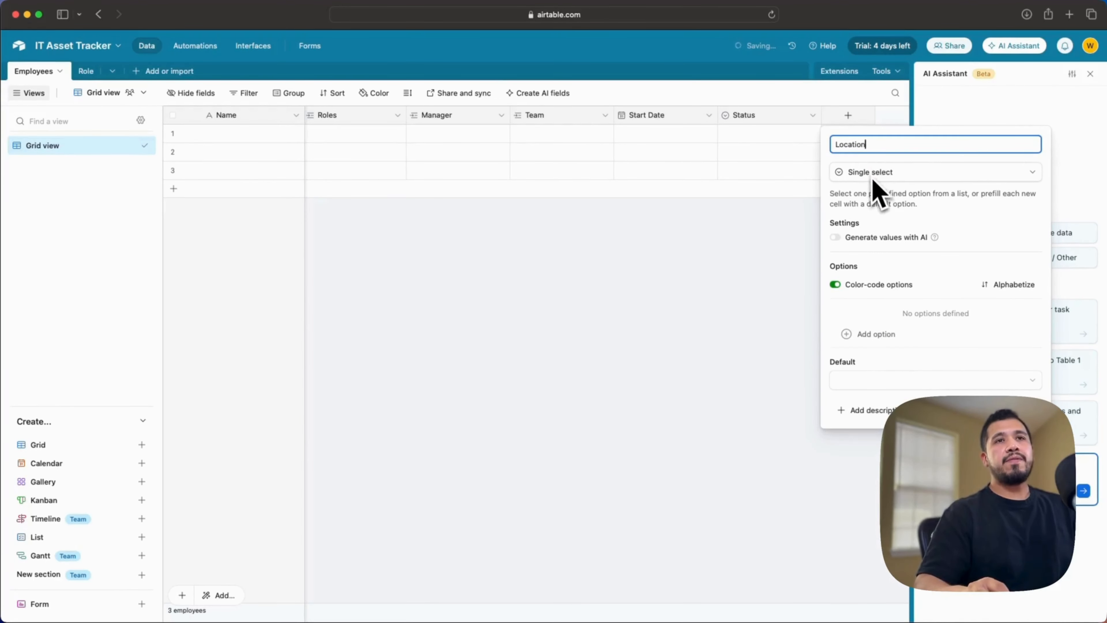
click(887, 337)
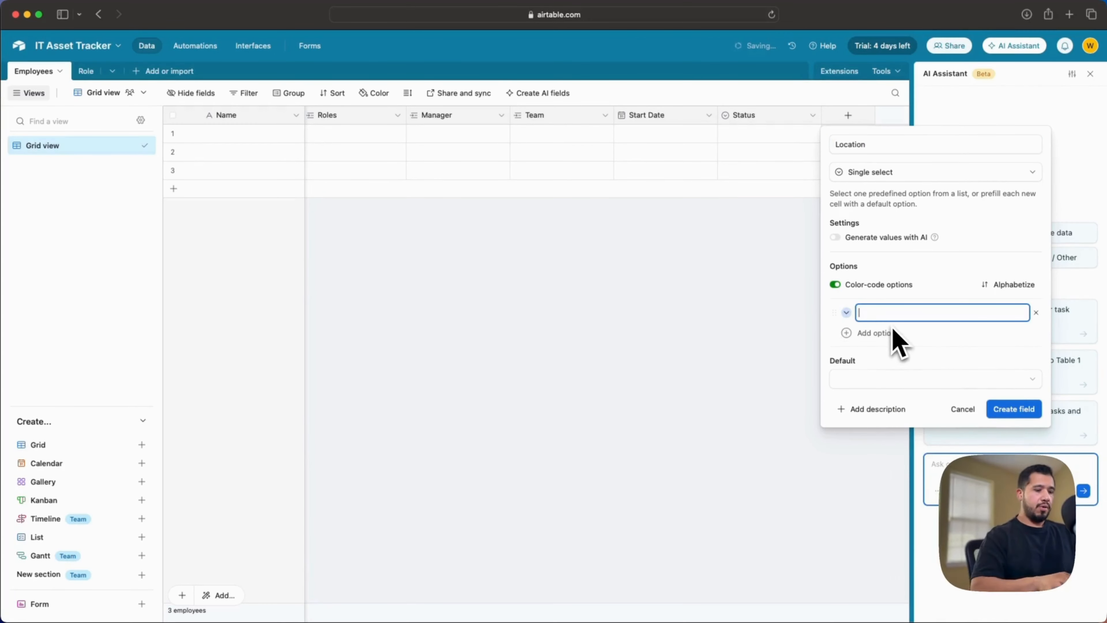
text(Remote)
click(882, 334)
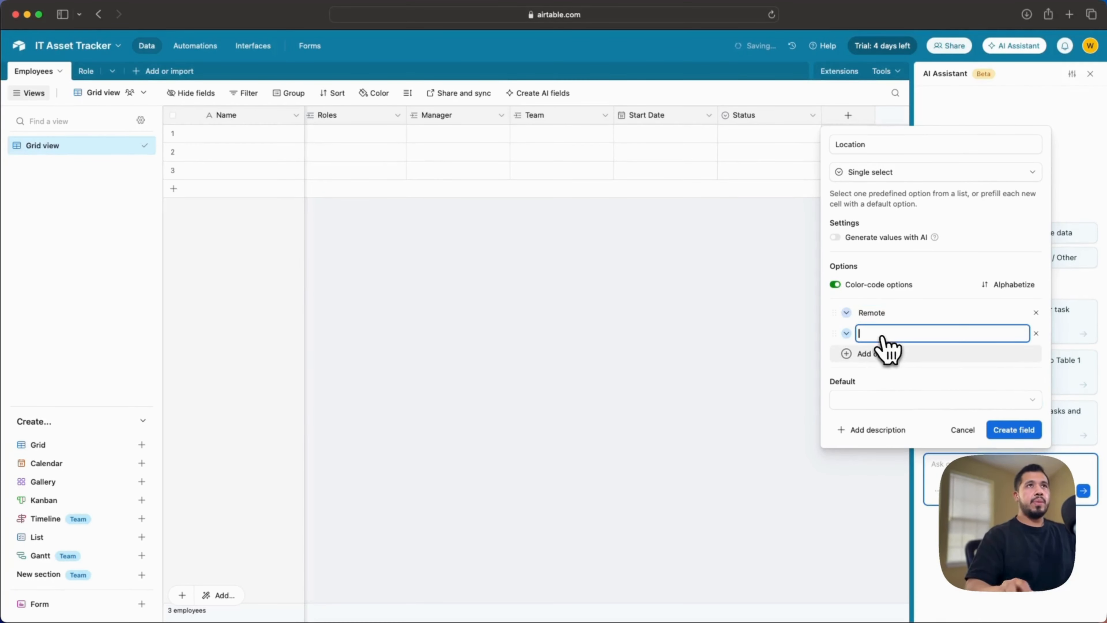
text(Office)
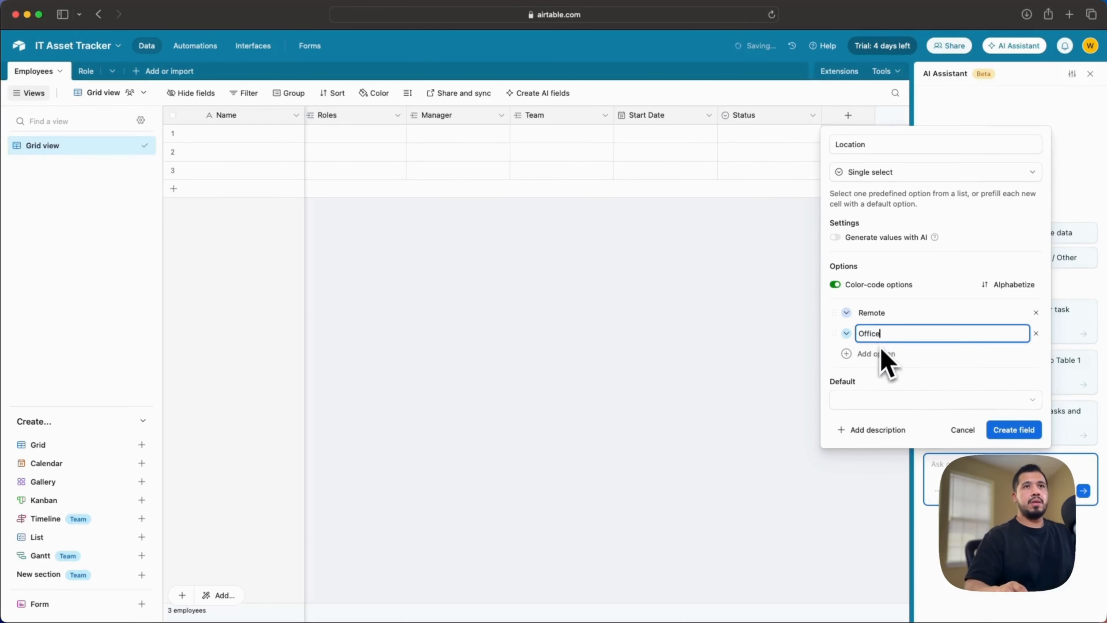
click(882, 357)
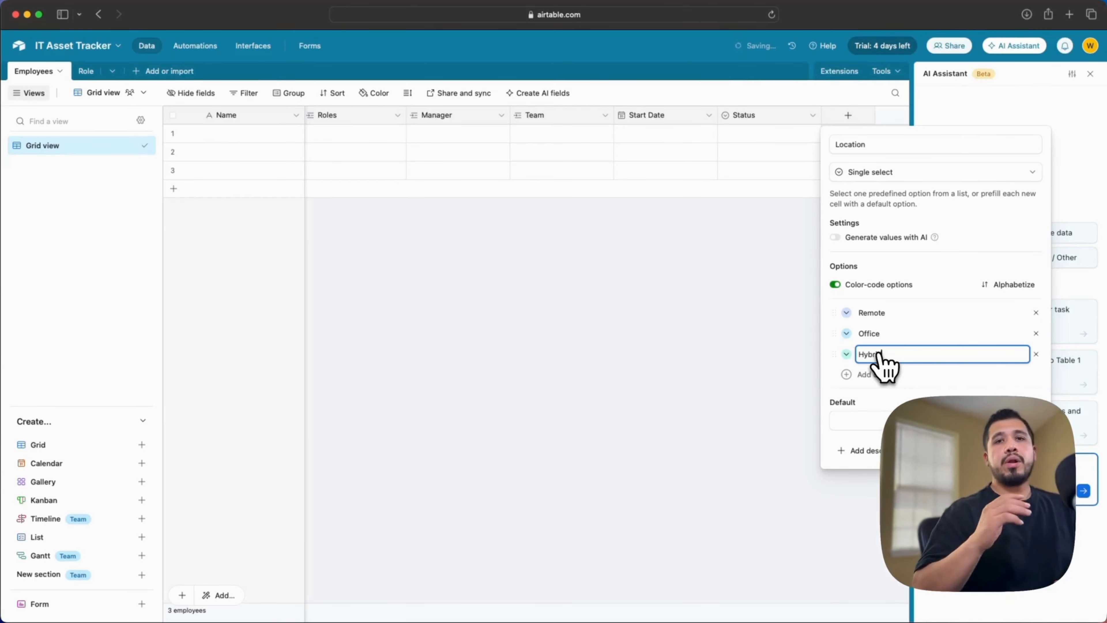
text(id)
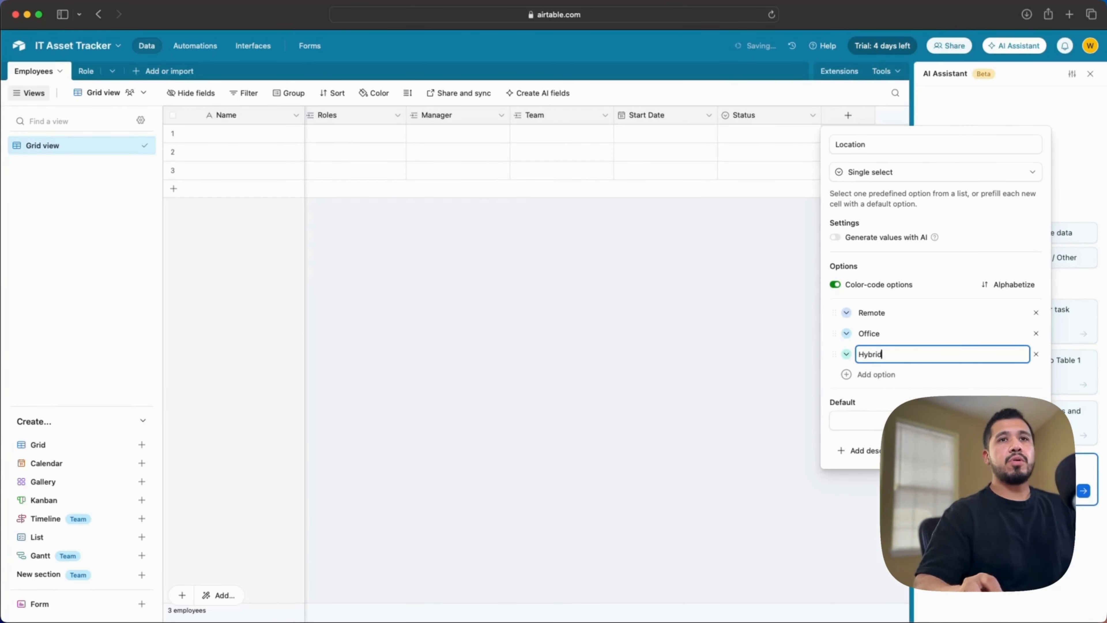
key(Return)
Add a Long text field after Location in the Employees table, without AI generation or rich text formatting
scroll(872, 355, right, 3)
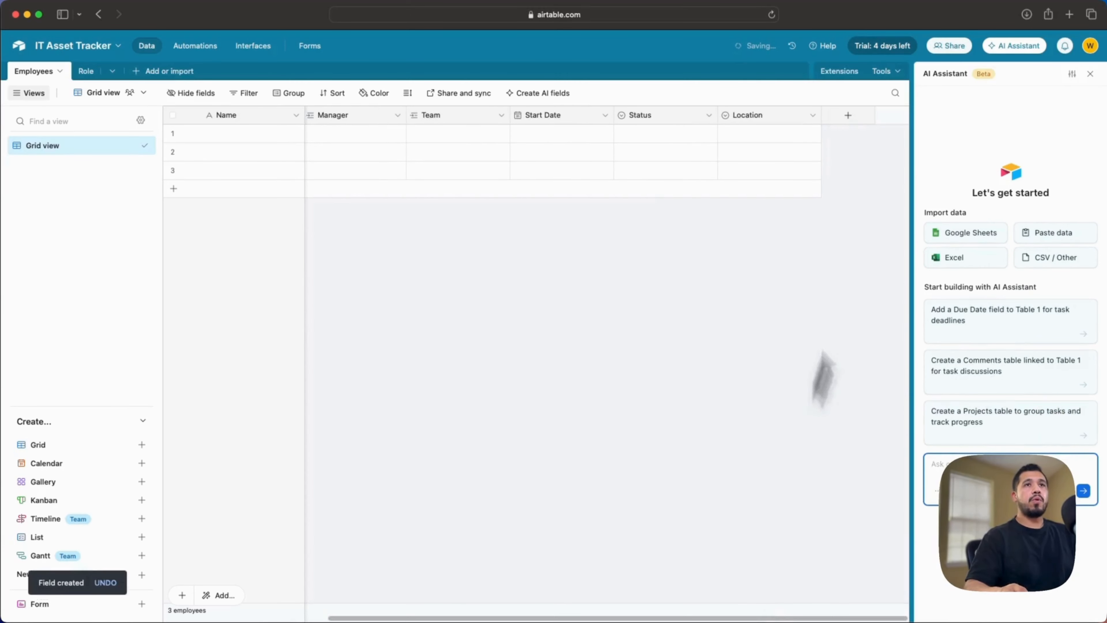
click(842, 118)
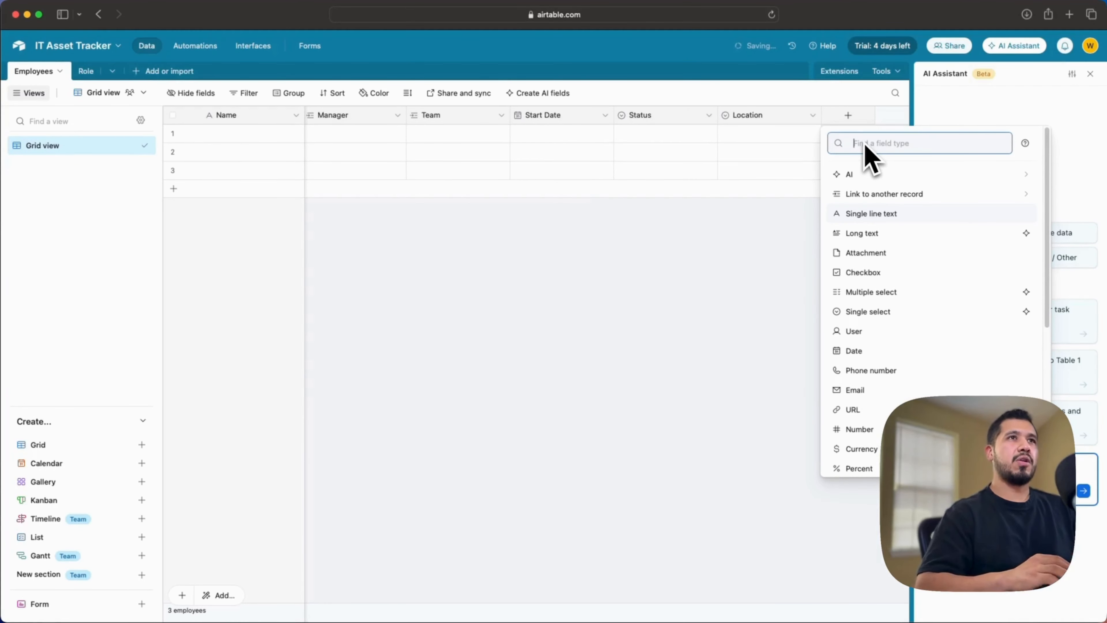
text(long)
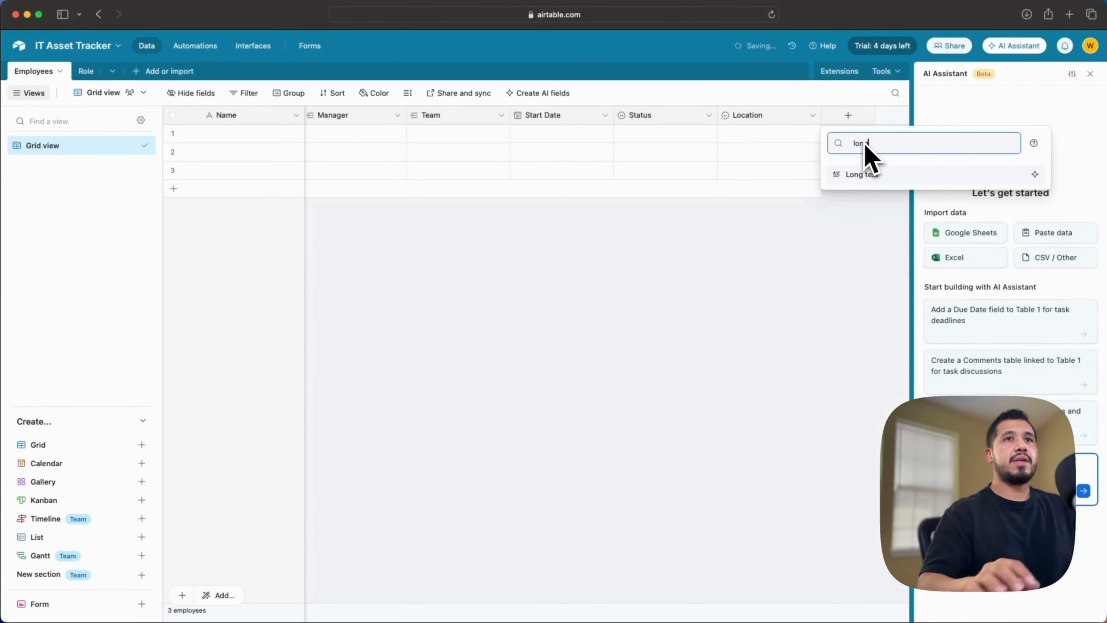
click(876, 176)
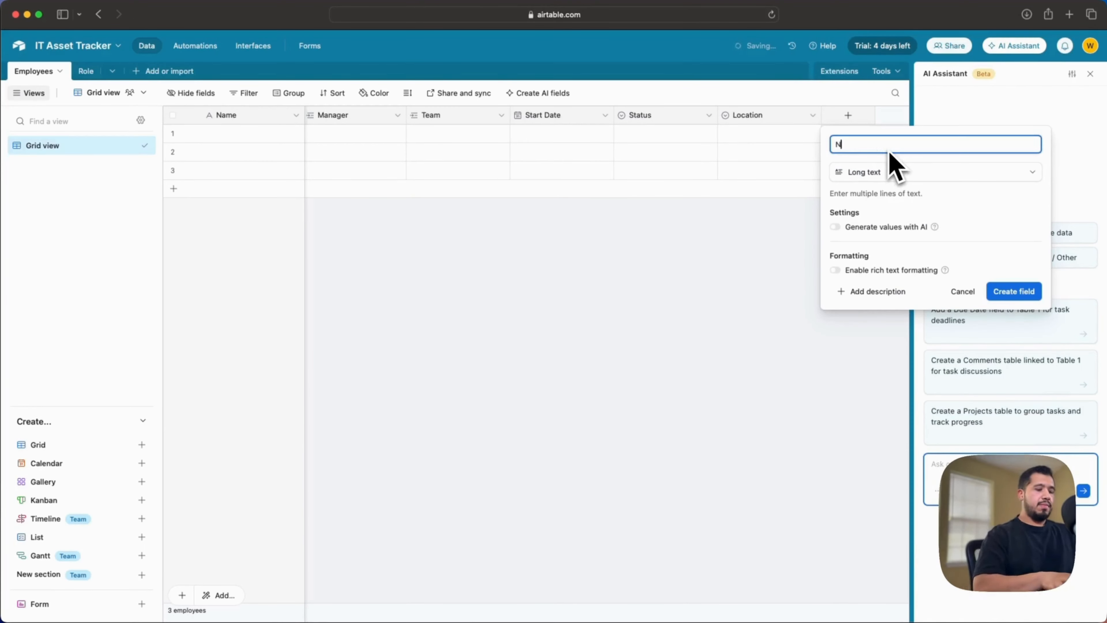
click(1023, 293)
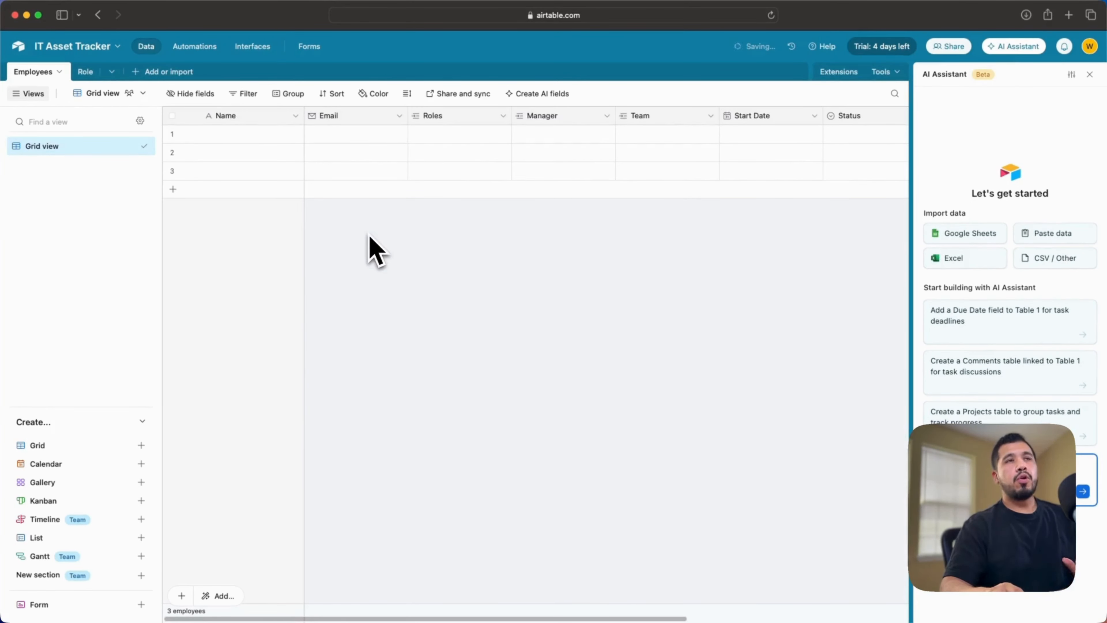
Rename the "Roles" field to "Role", turn off linking to multiple records, and confirm the configuration change
click(504, 117)
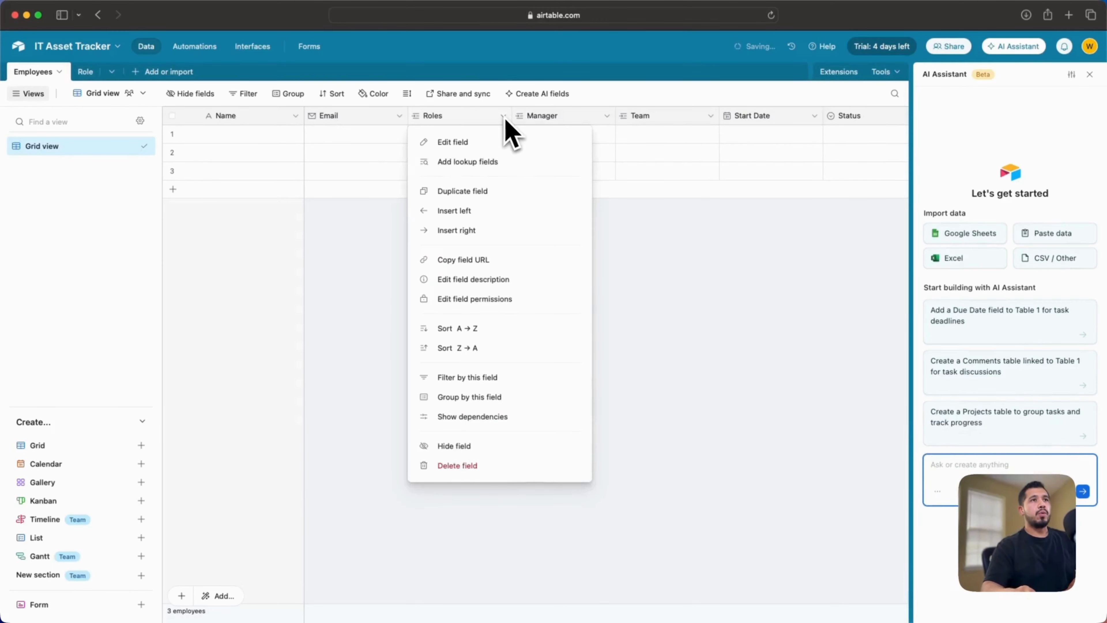
click(457, 141)
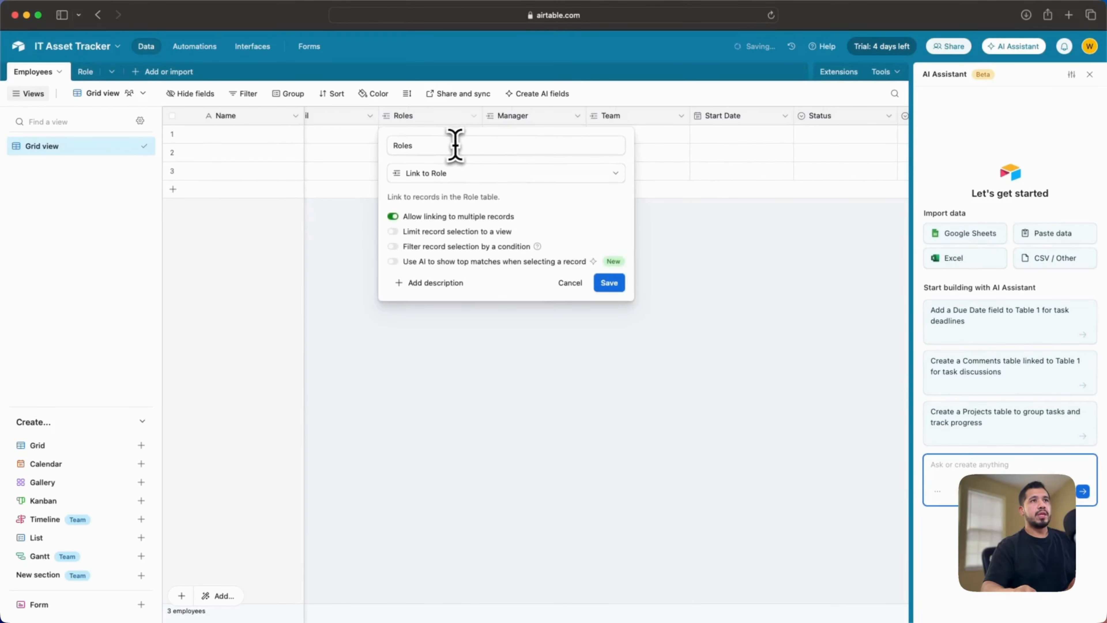
click(453, 145)
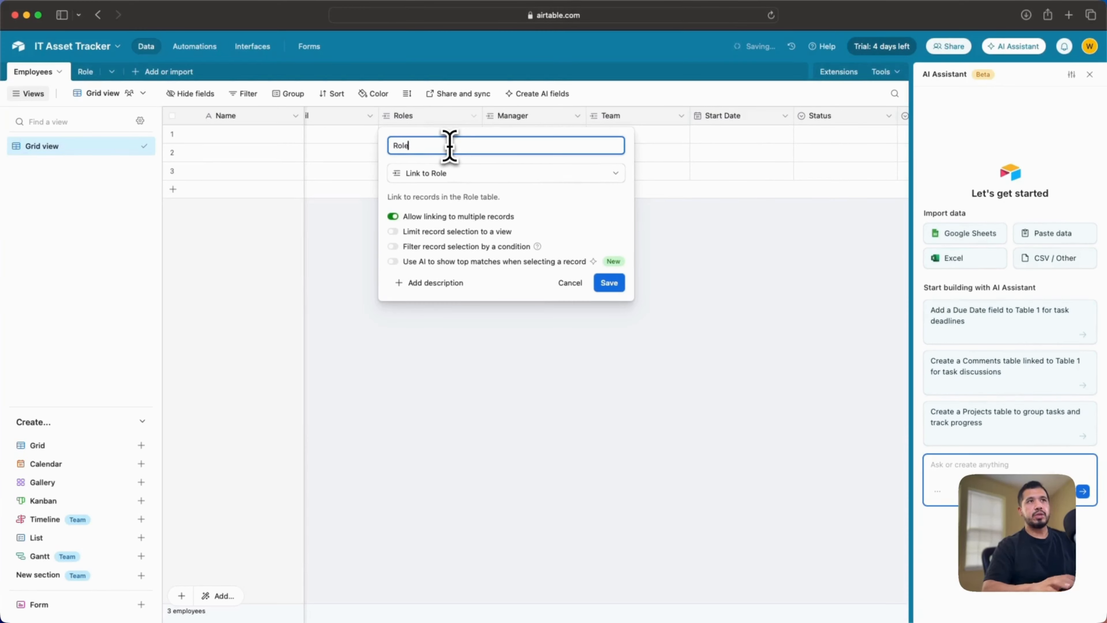
click(393, 217)
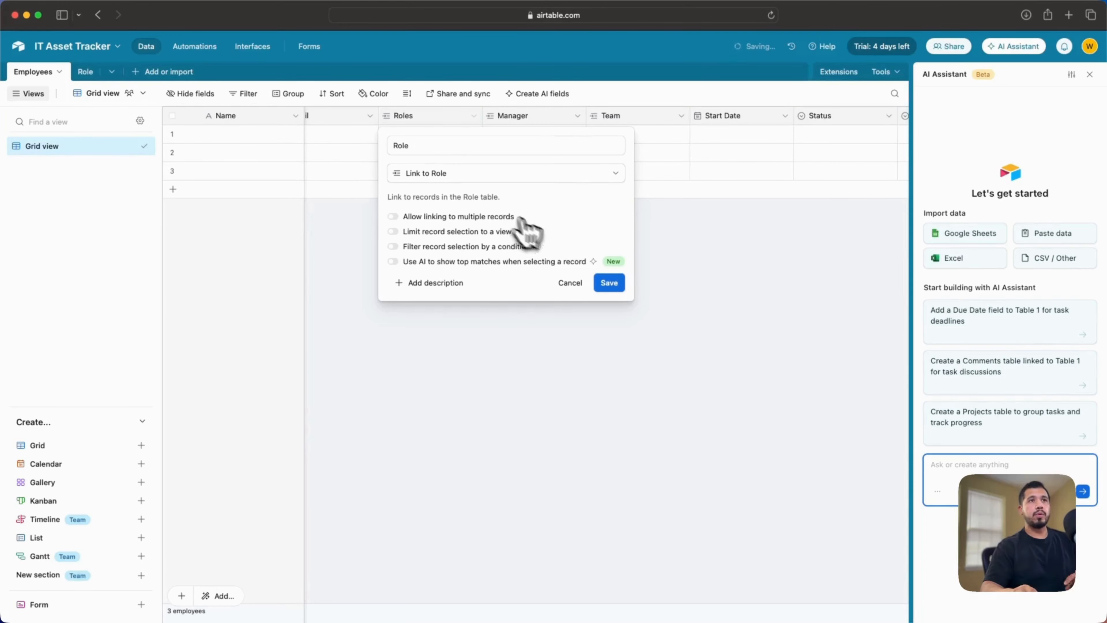
click(609, 282)
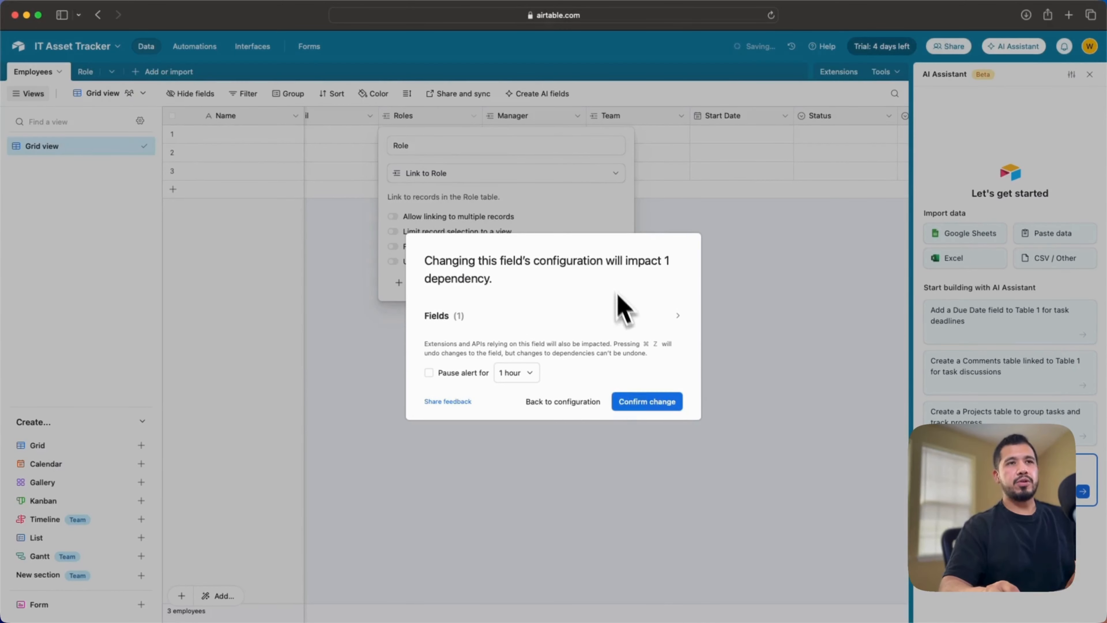
click(660, 405)
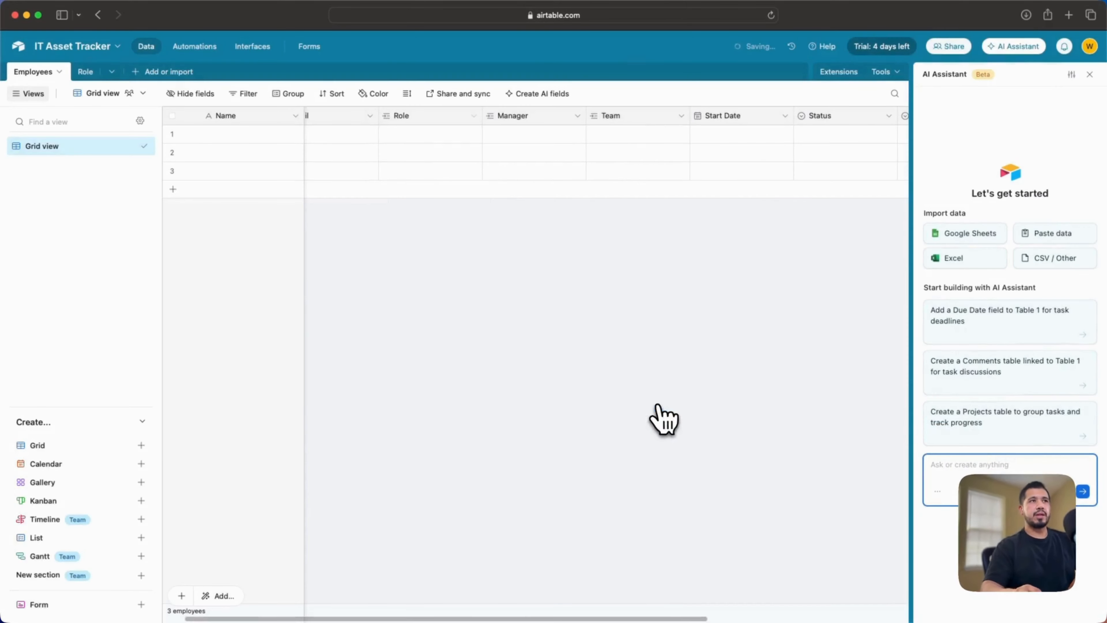
Rename the Role table as "Roles" and save the change
click(85, 72)
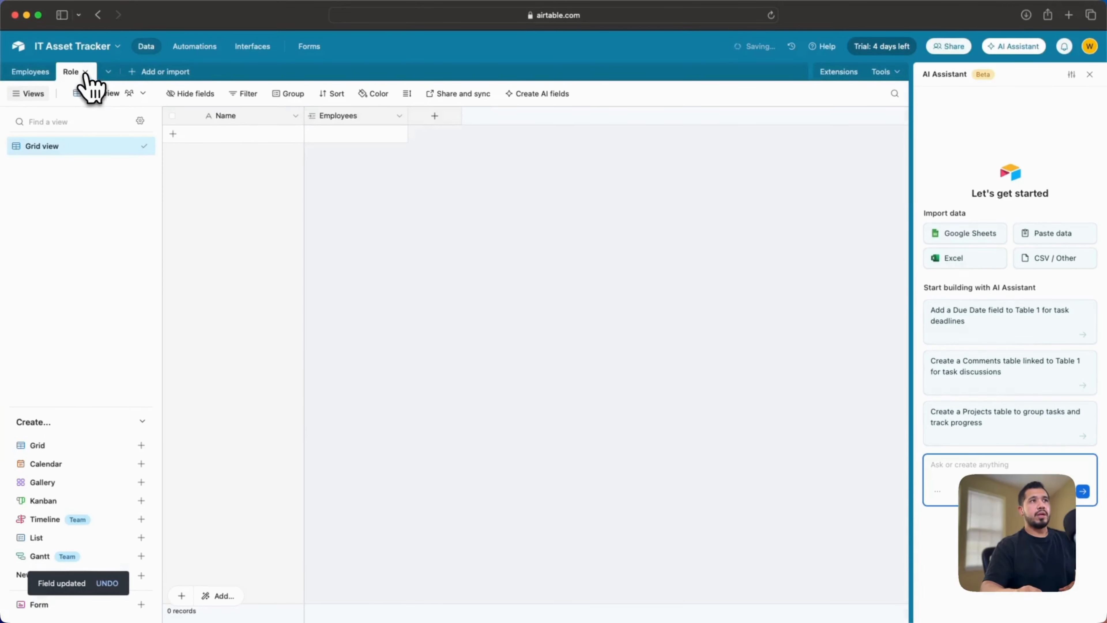
click(86, 72)
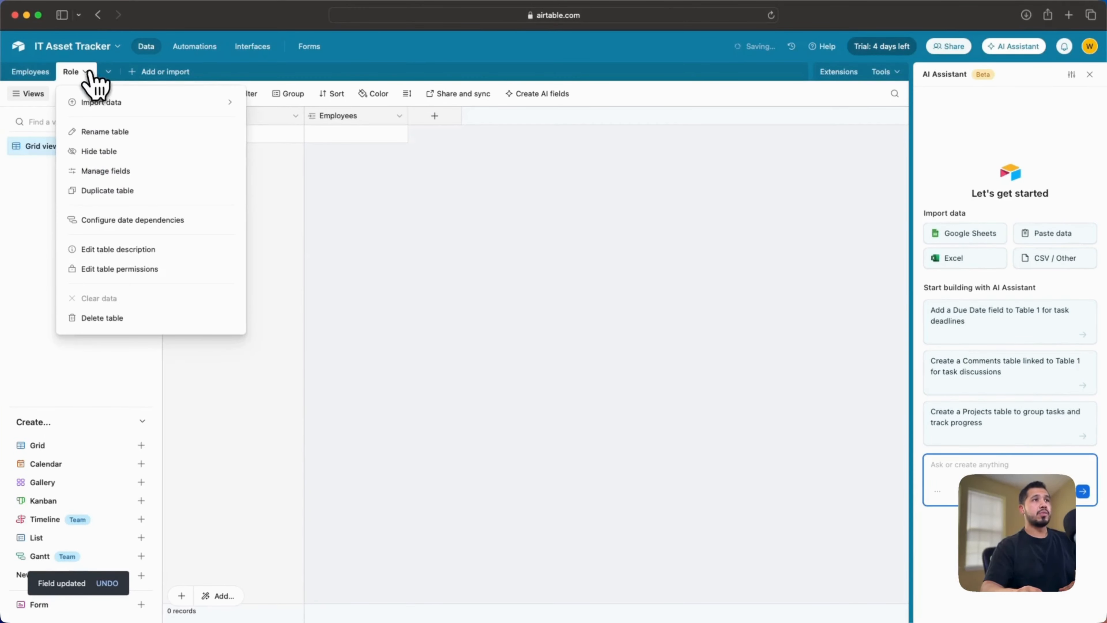
click(112, 131)
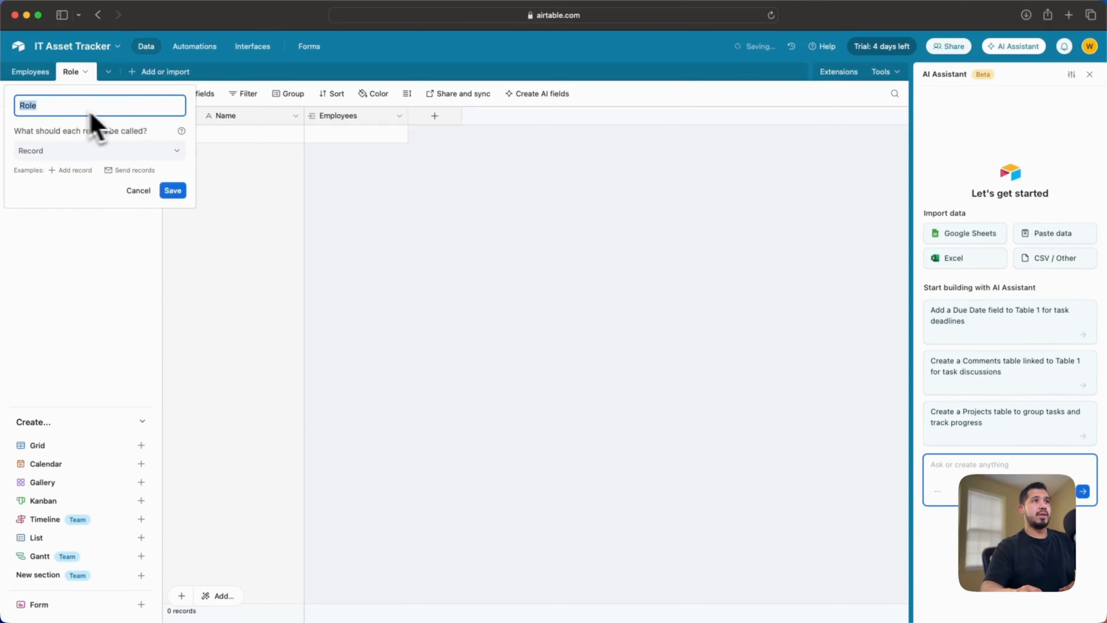
click(52, 107)
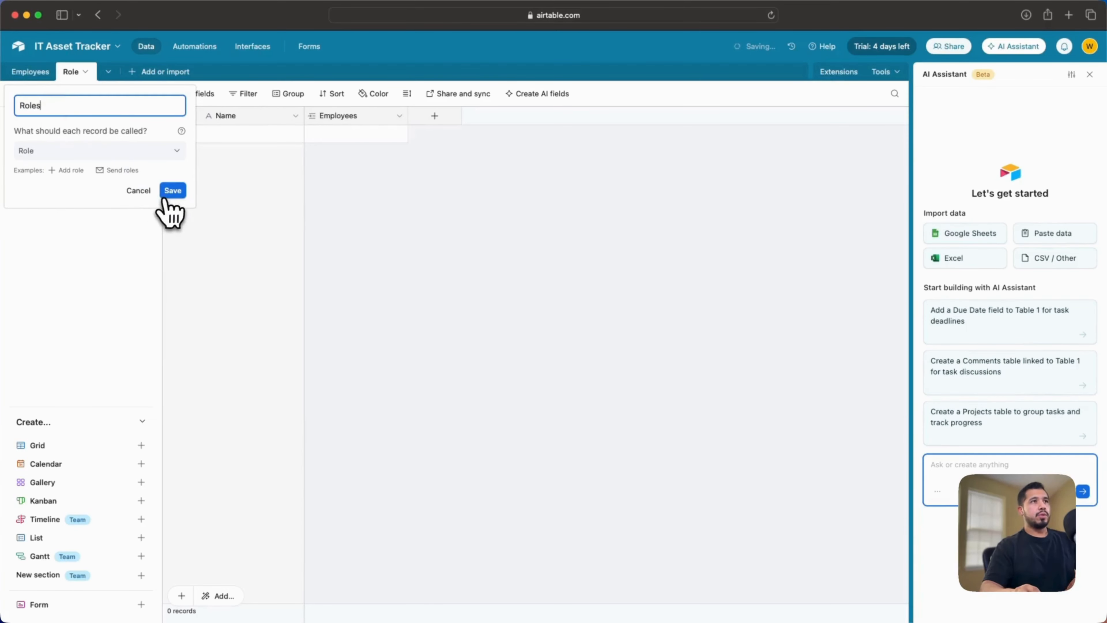
click(174, 192)
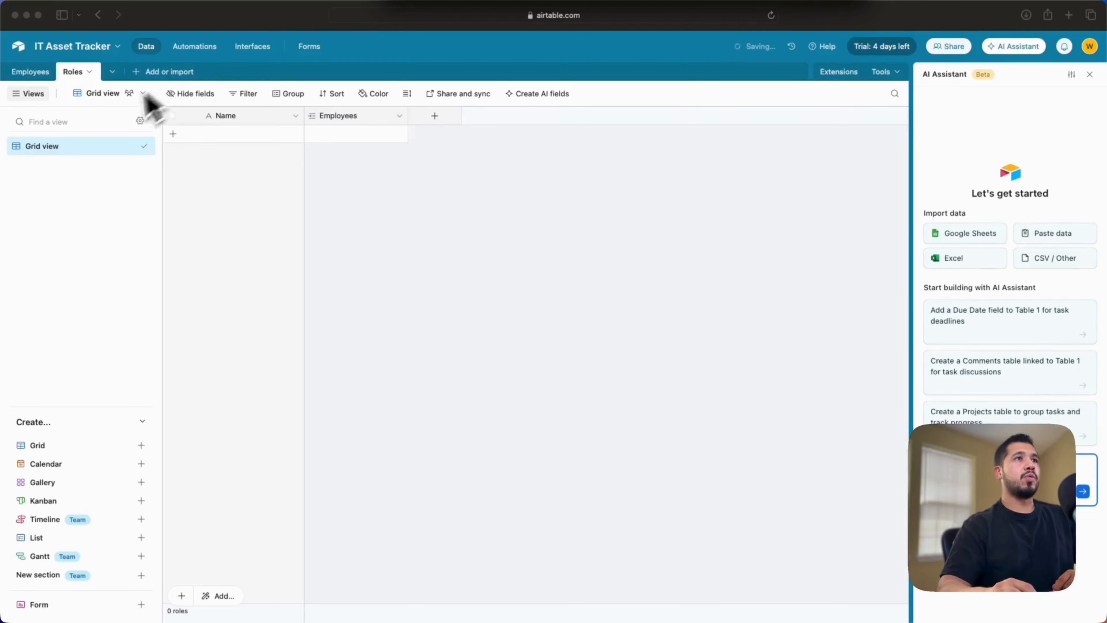
Rename the primary Name field of the Roles table as "Role Name", keeping it single line text
click(296, 116)
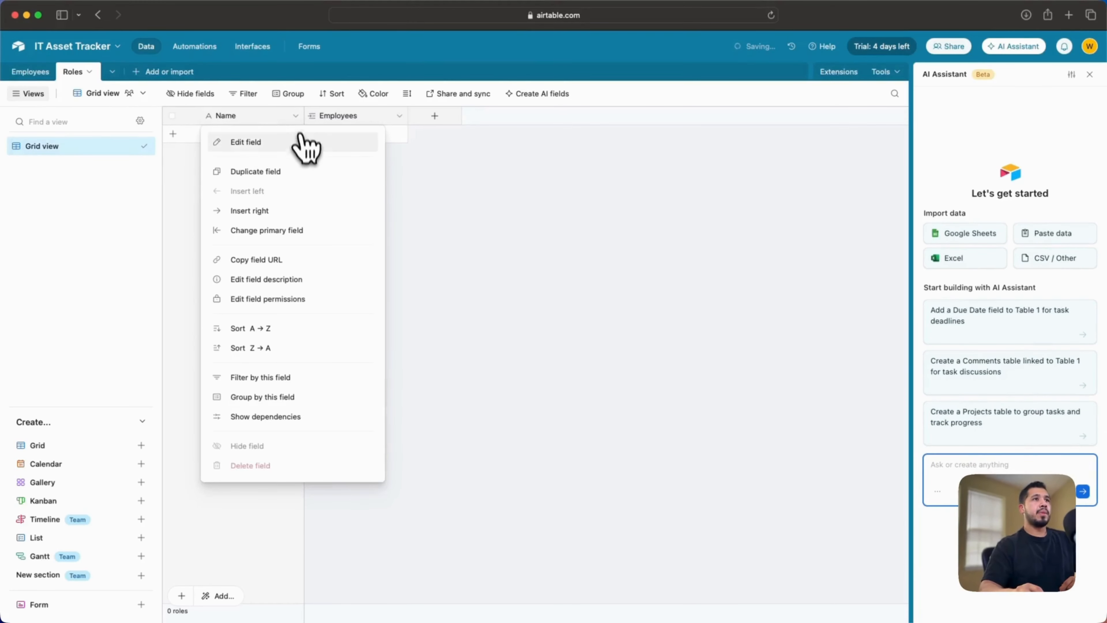
click(299, 151)
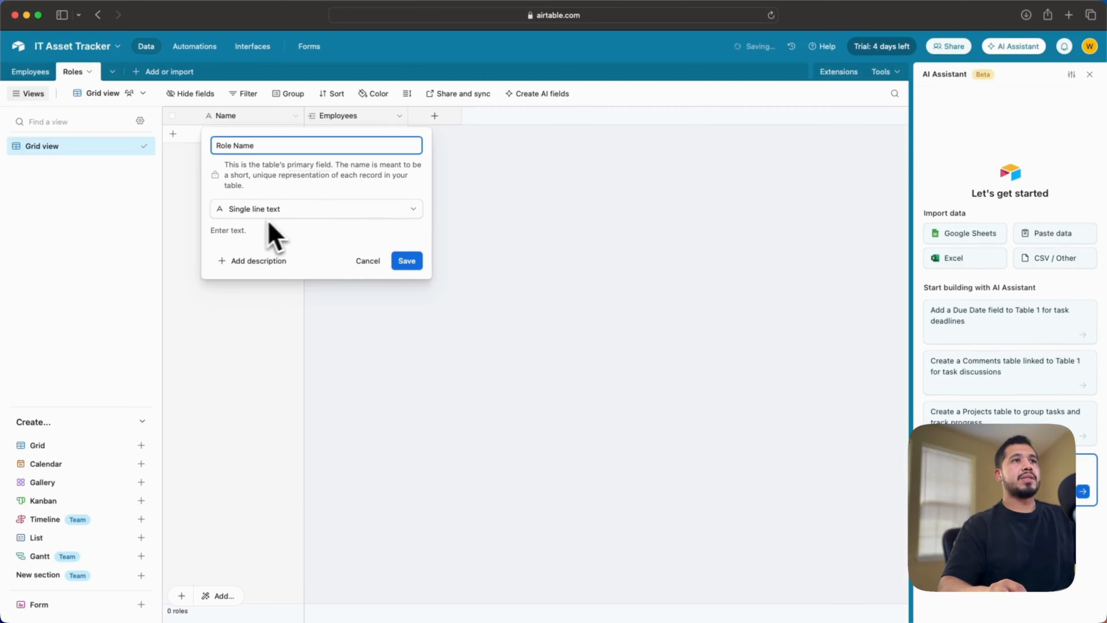
click(408, 262)
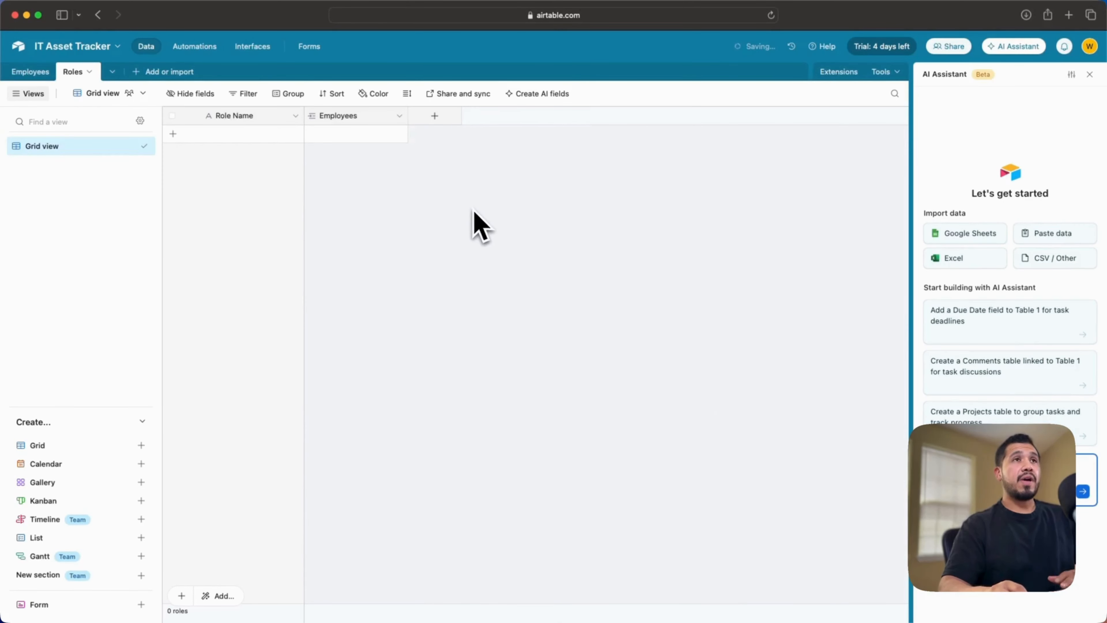
Set up a new Multiple select field named "Default Devices" in the Roles table
click(435, 116)
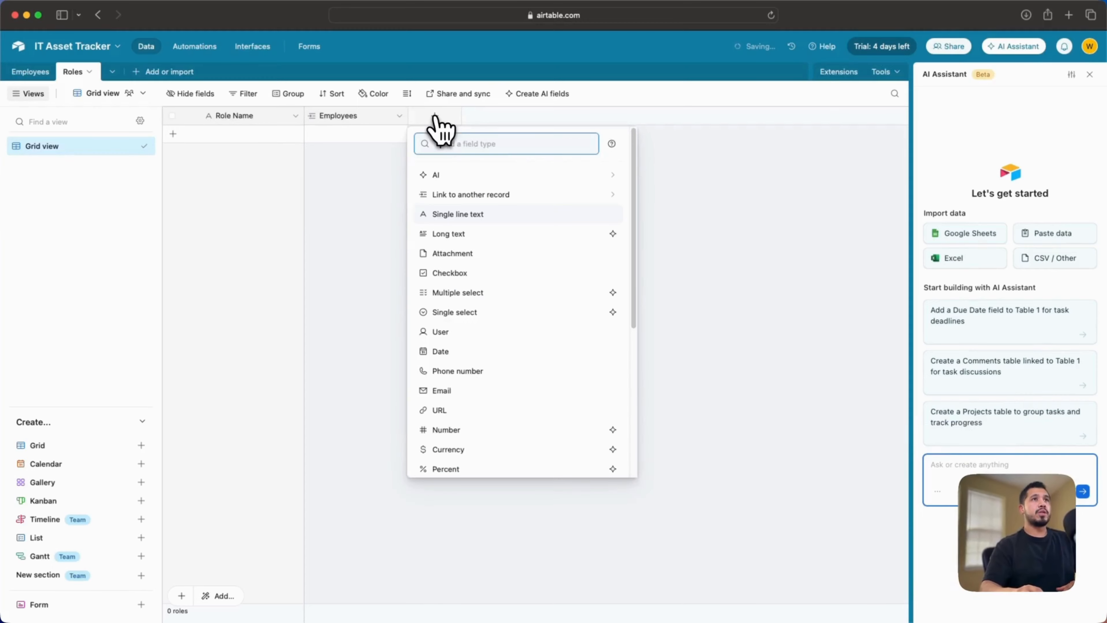
text(mu)
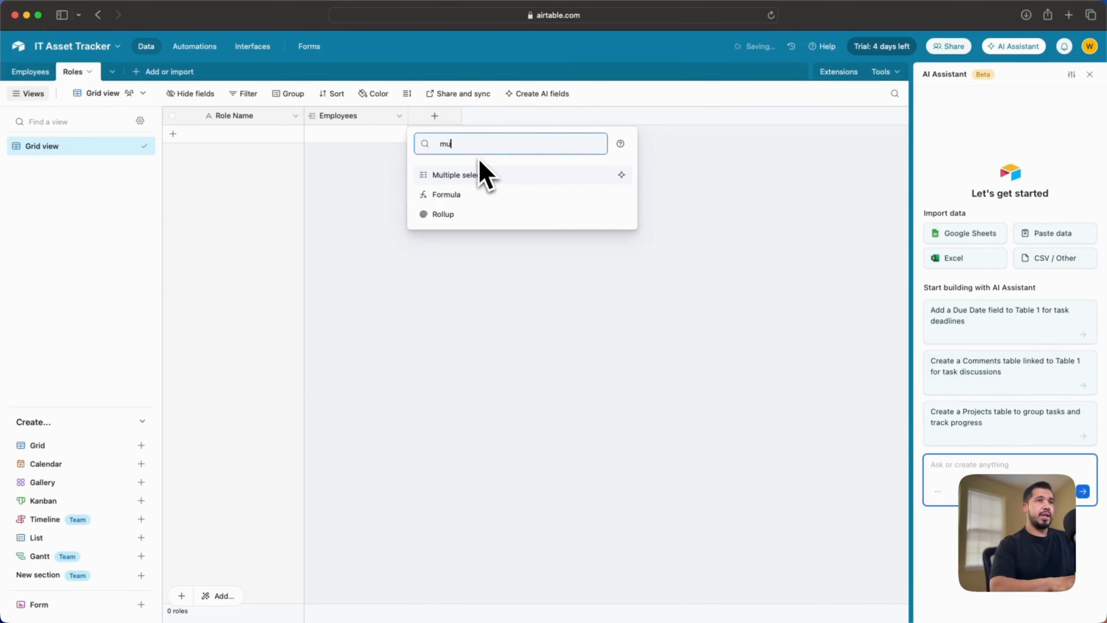
text(l)
click(480, 174)
text(De)
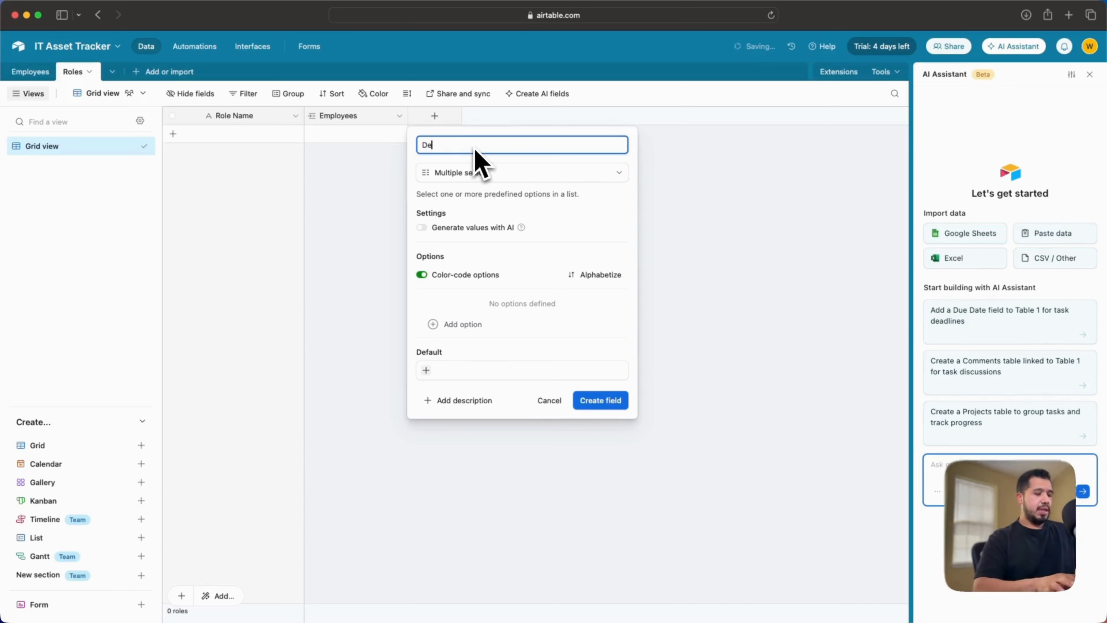
text(afau)
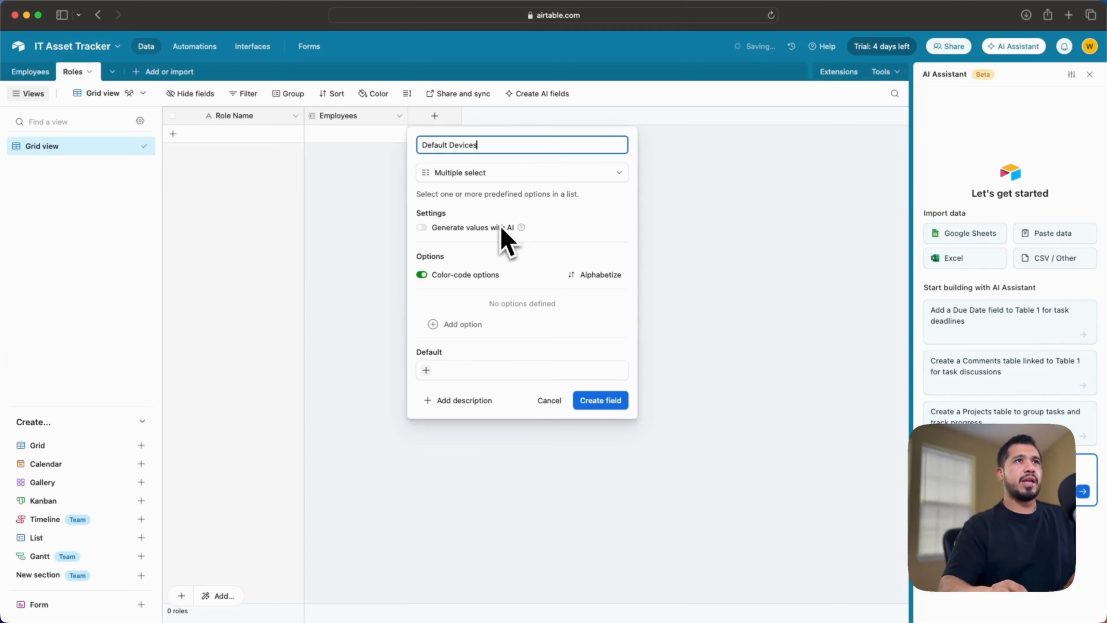
Give Default Devices the options MacBook, Windows Laptop, Dock, Monitor, Mouse and Keyboard, and Headset, and create the field
click(462, 325)
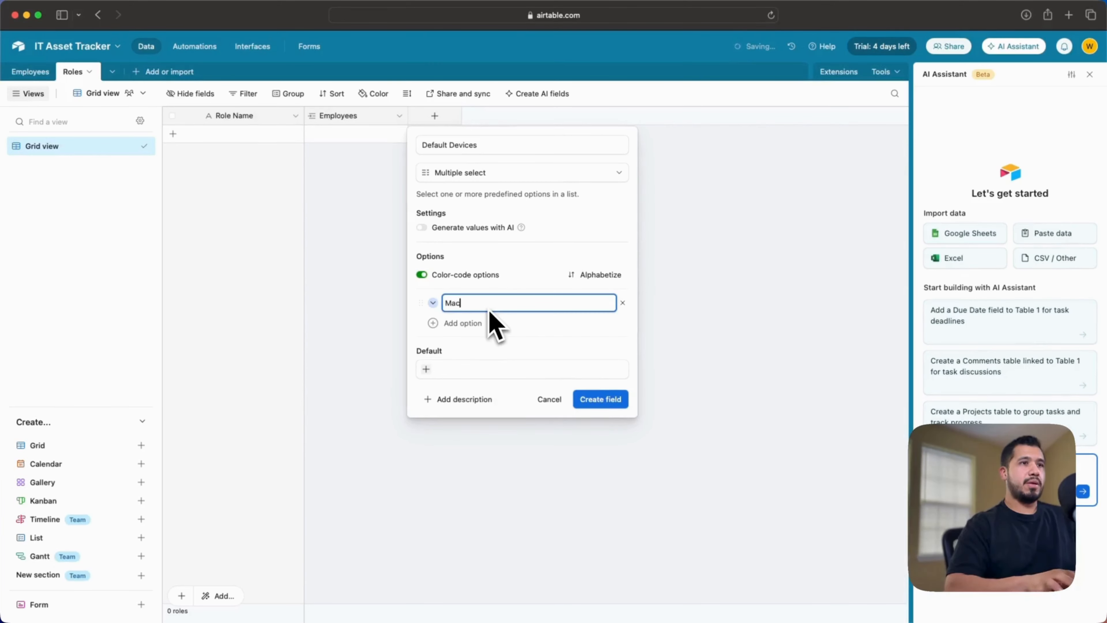
click(474, 327)
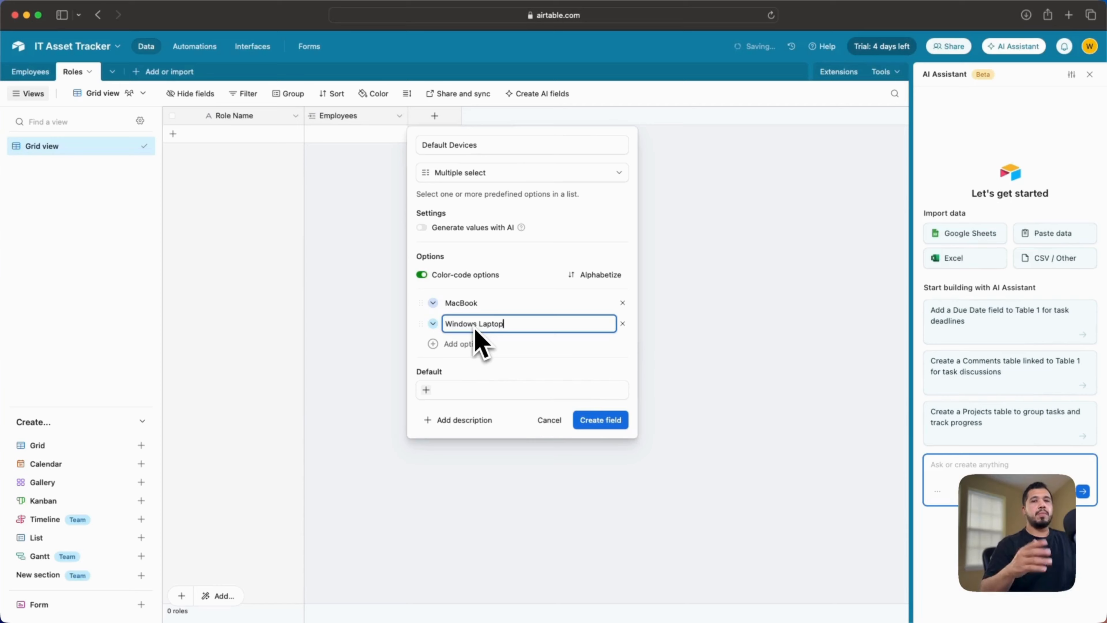
click(459, 345)
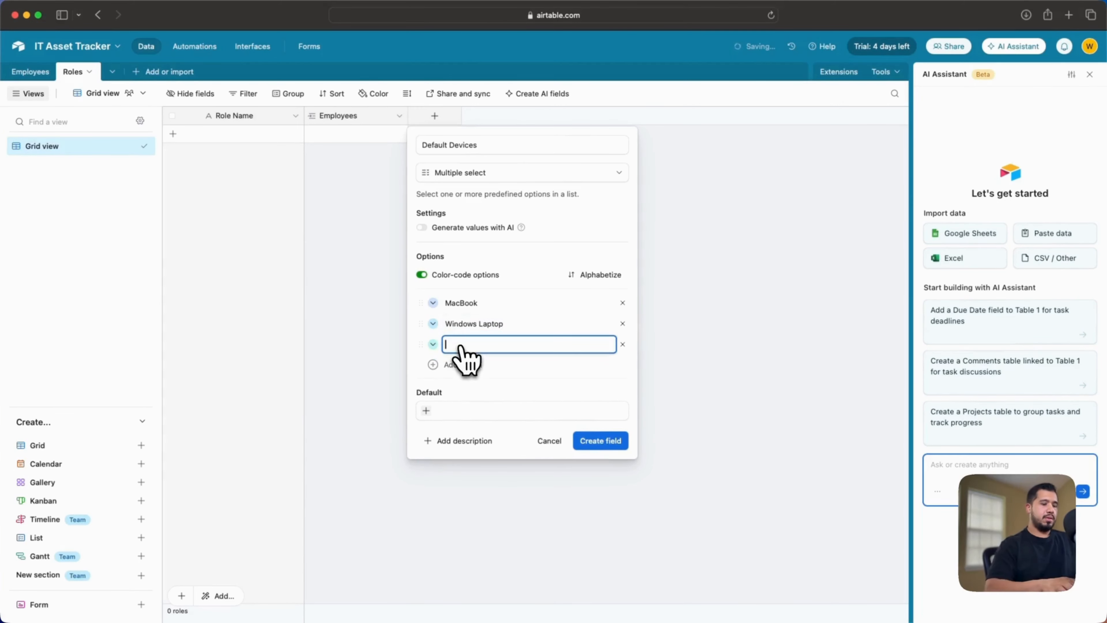
click(463, 365)
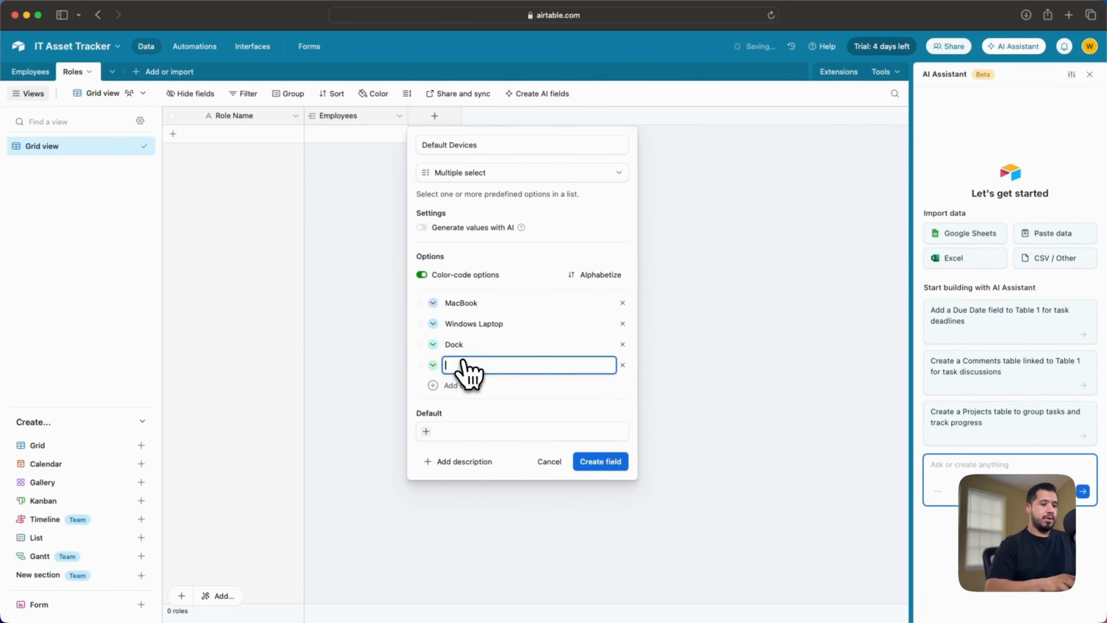
text(Monitor)
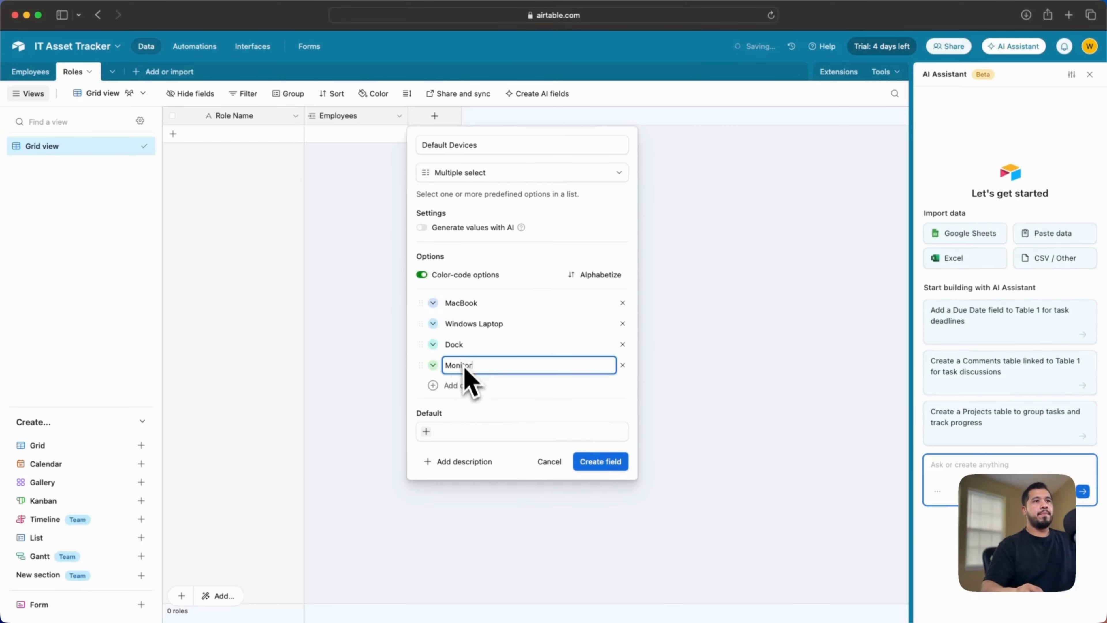
click(463, 385)
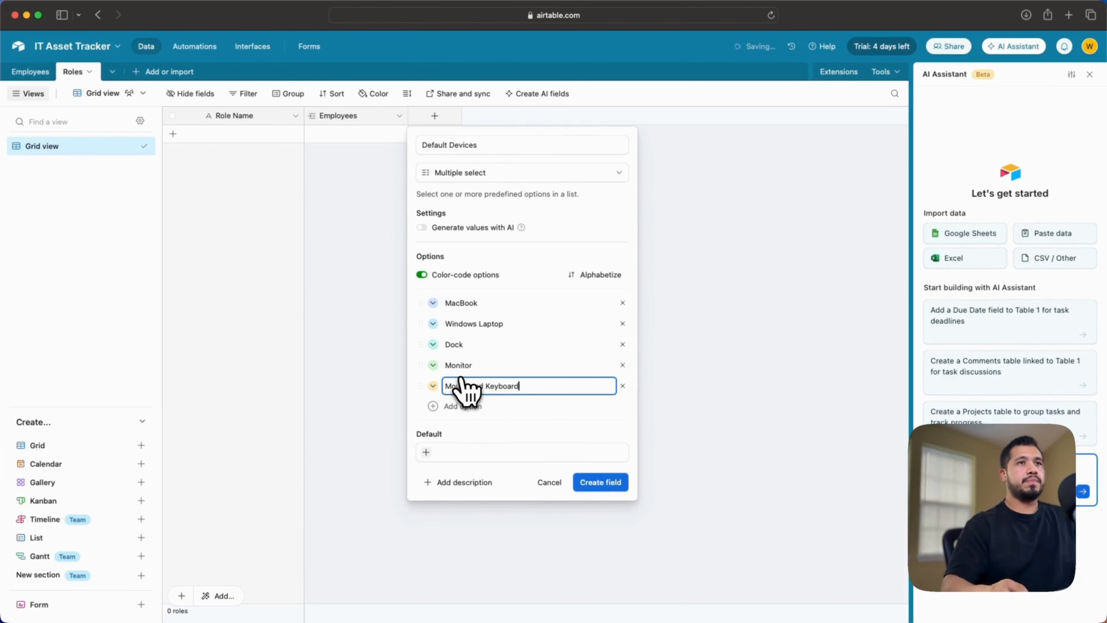
click(464, 406)
text(Headset)
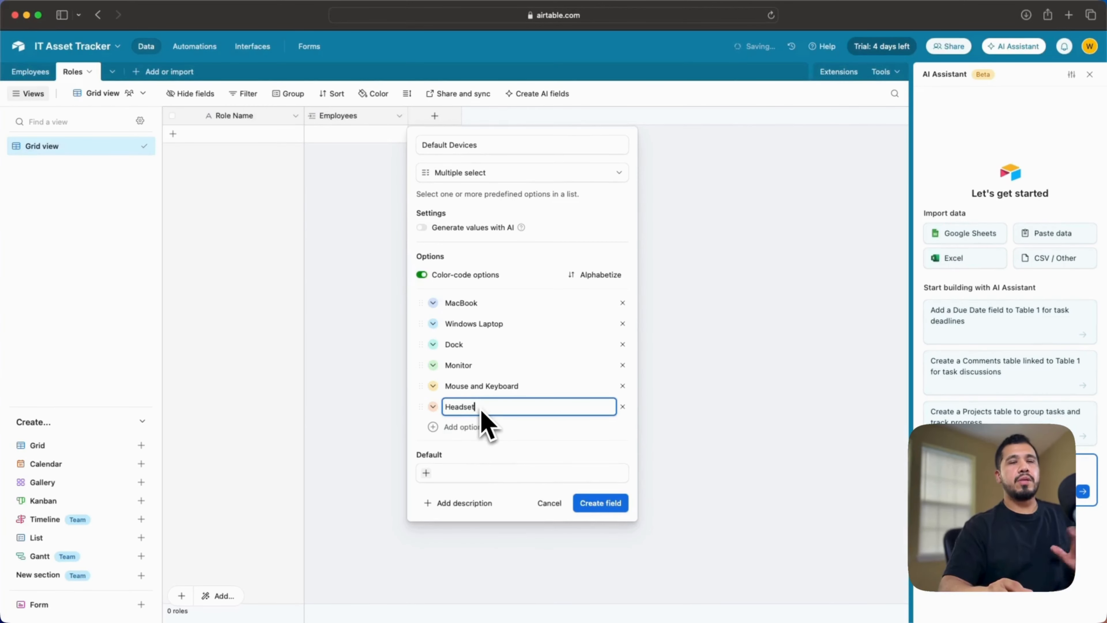
click(608, 506)
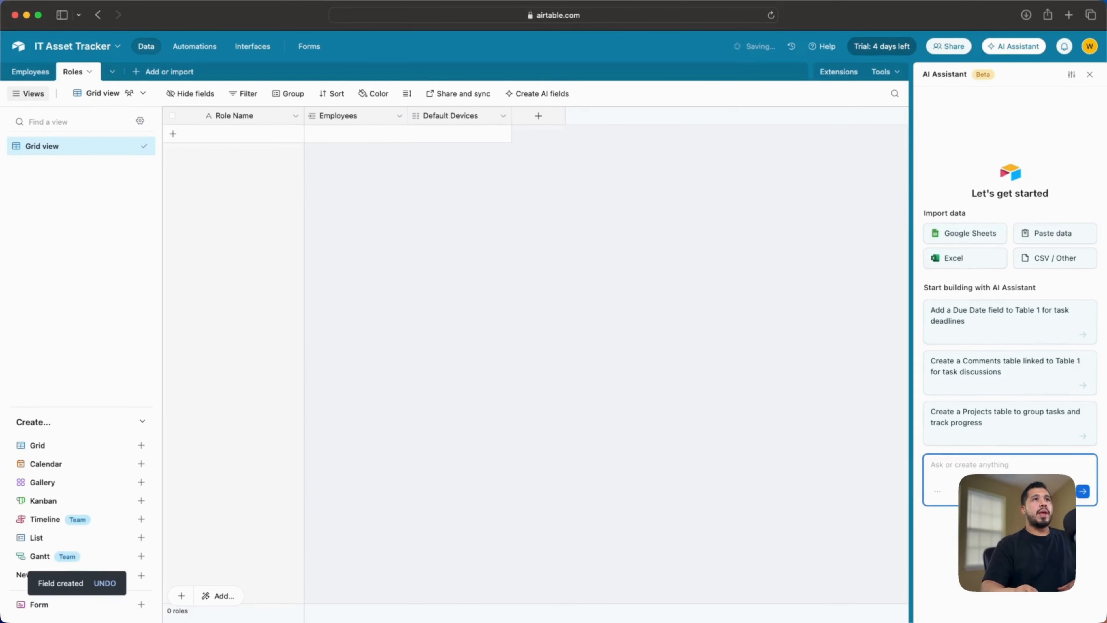
Add a Multiple select field named "Default Apps" to the Roles table with the options Slack, Notion and Github
click(547, 118)
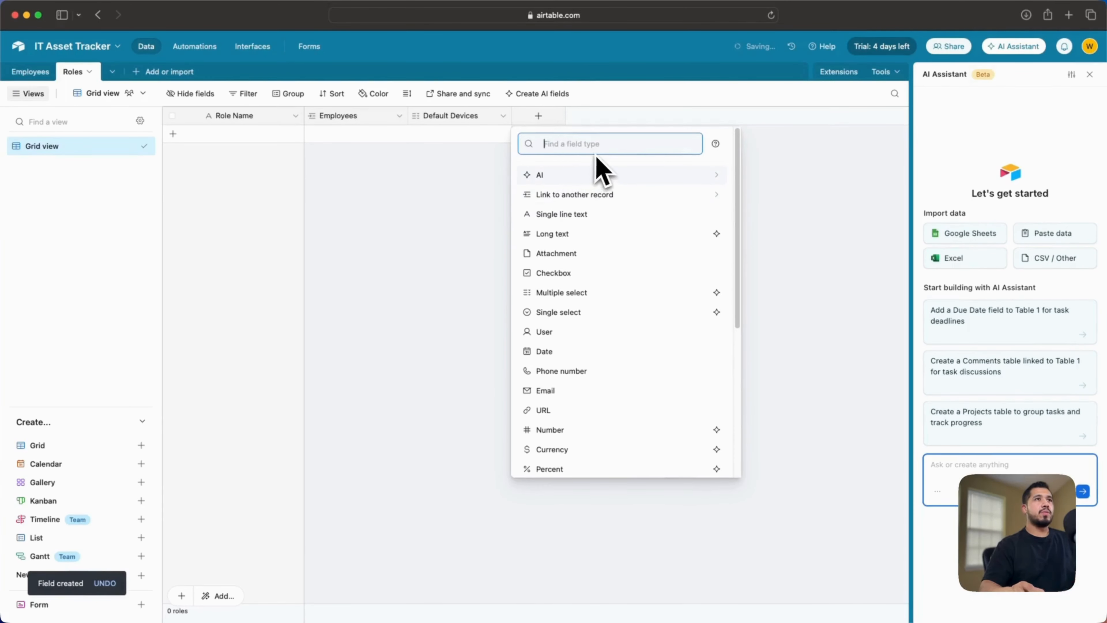
text(mult)
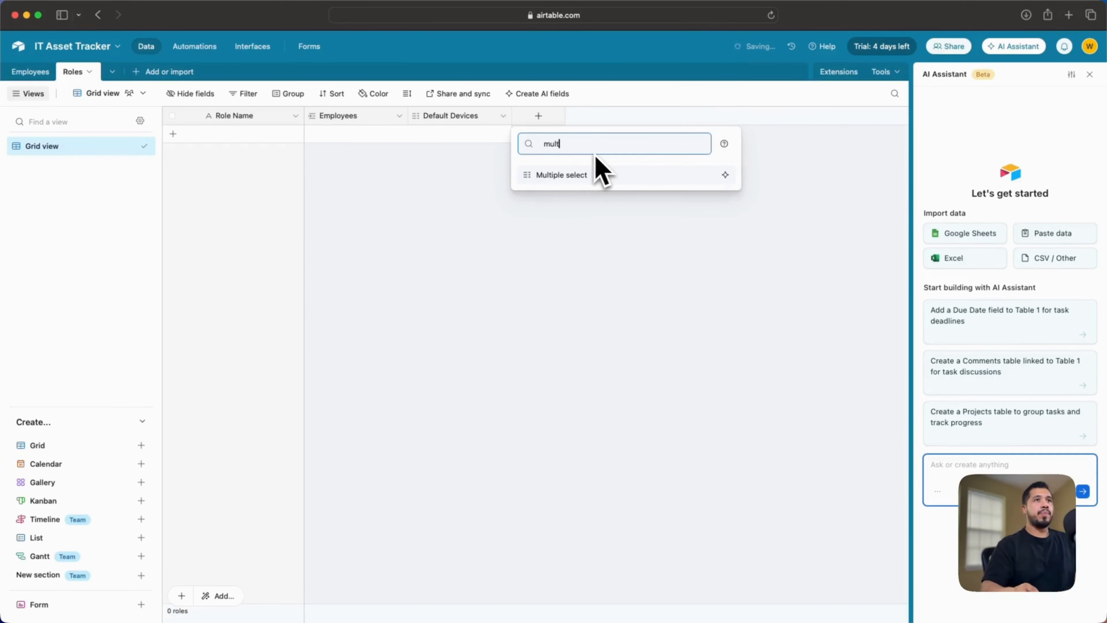
click(579, 181)
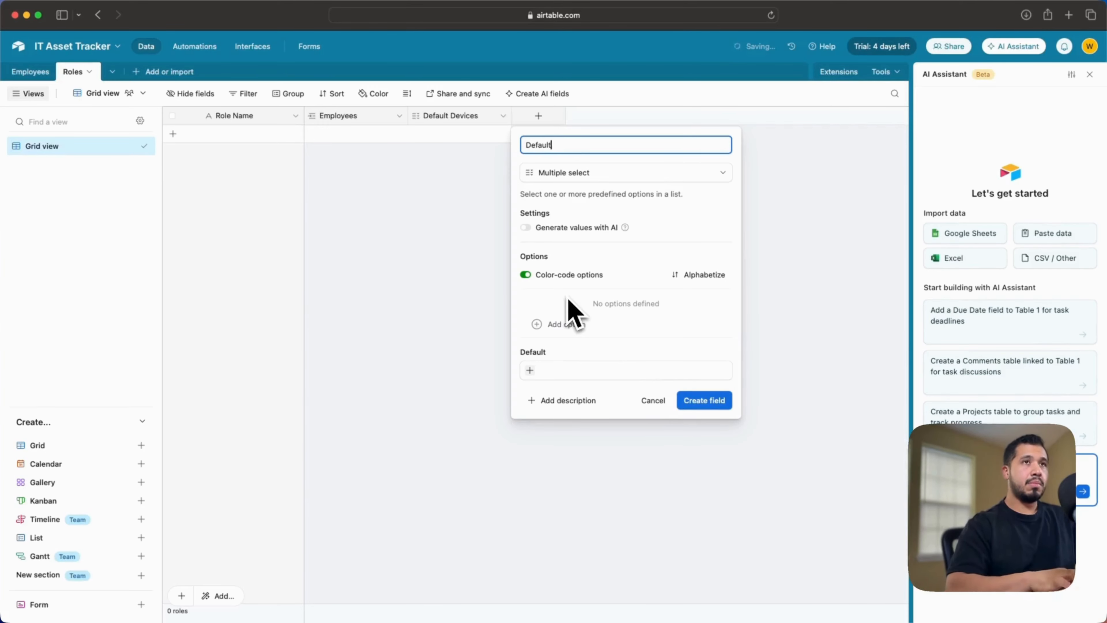
click(566, 325)
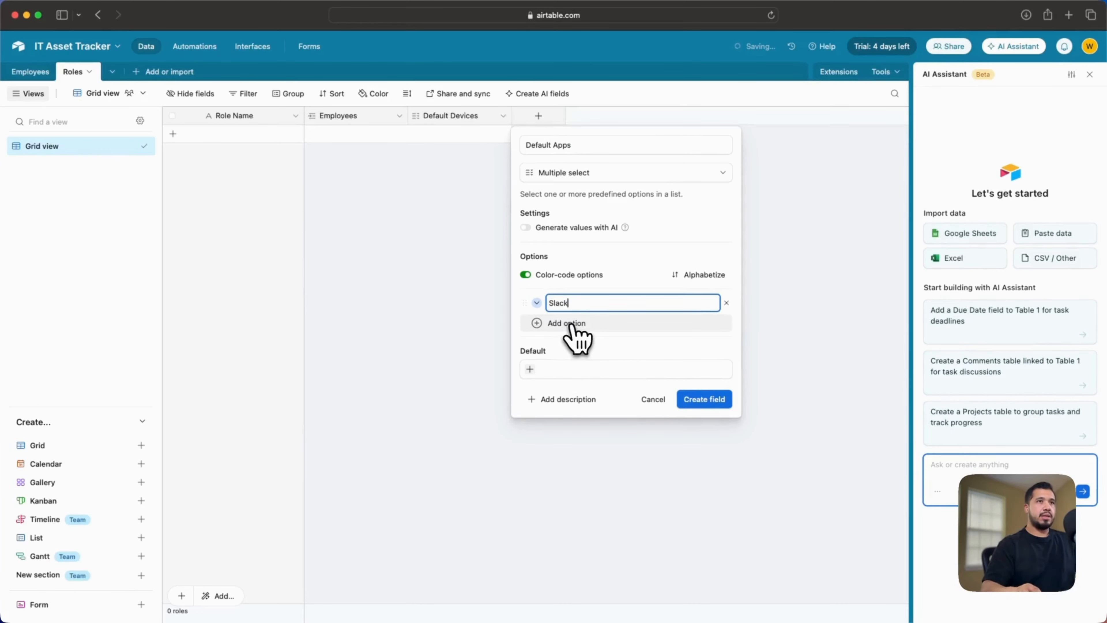
click(566, 323)
text(Notion)
click(566, 345)
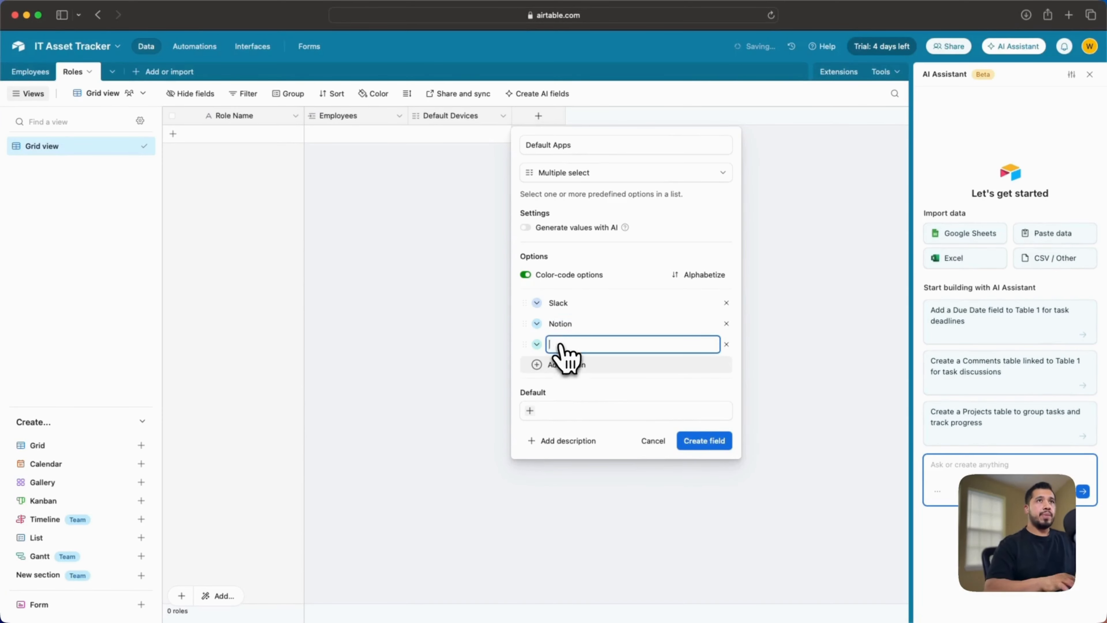
text(Githu)
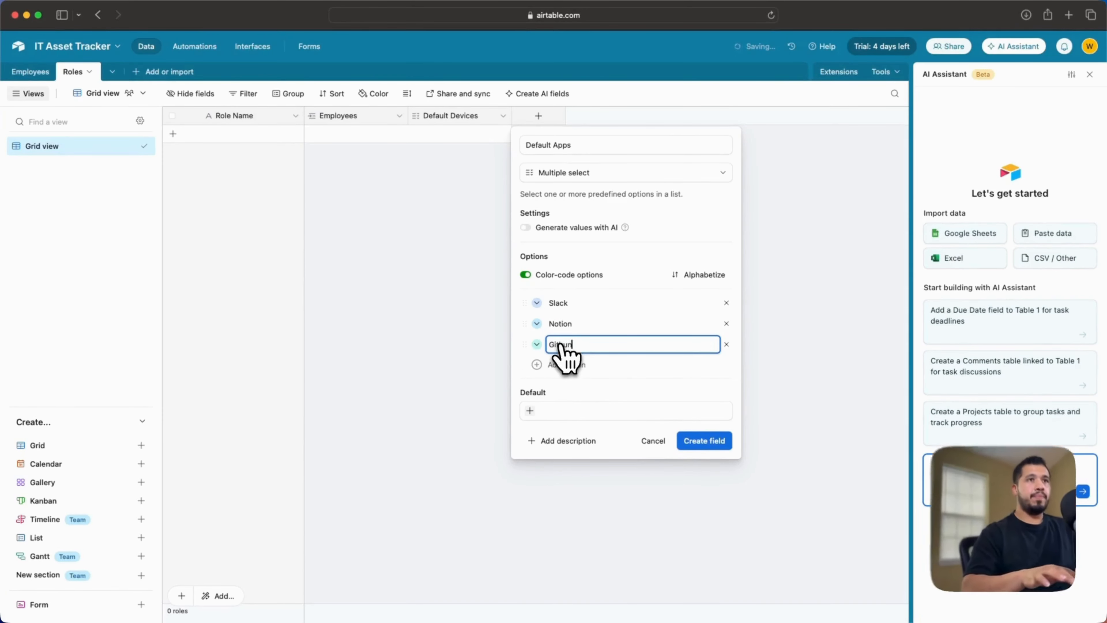
text(b)
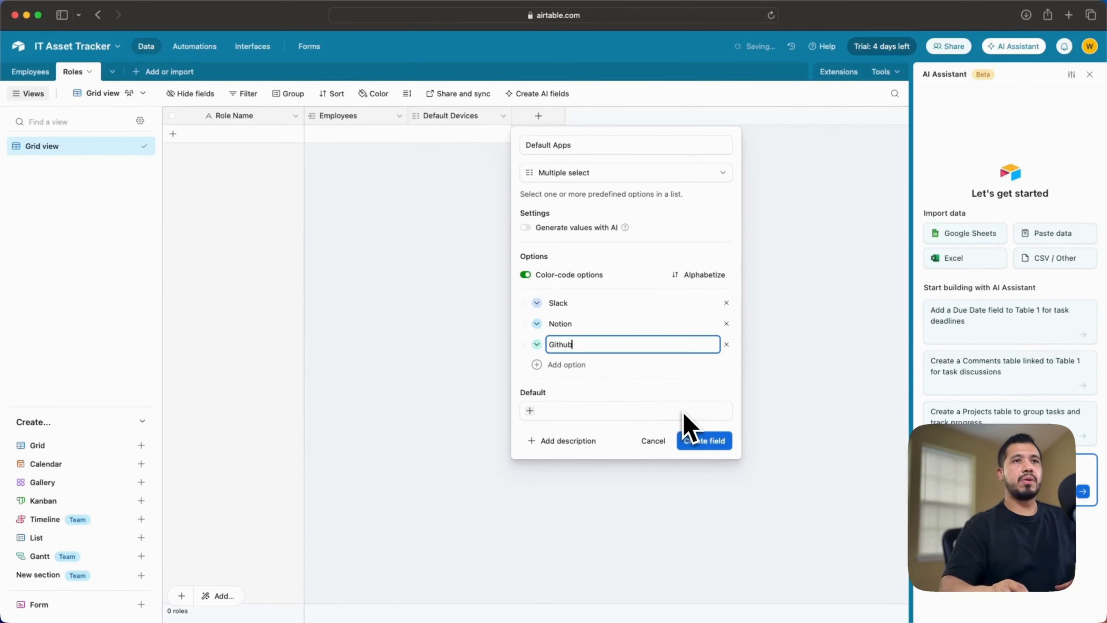
click(706, 441)
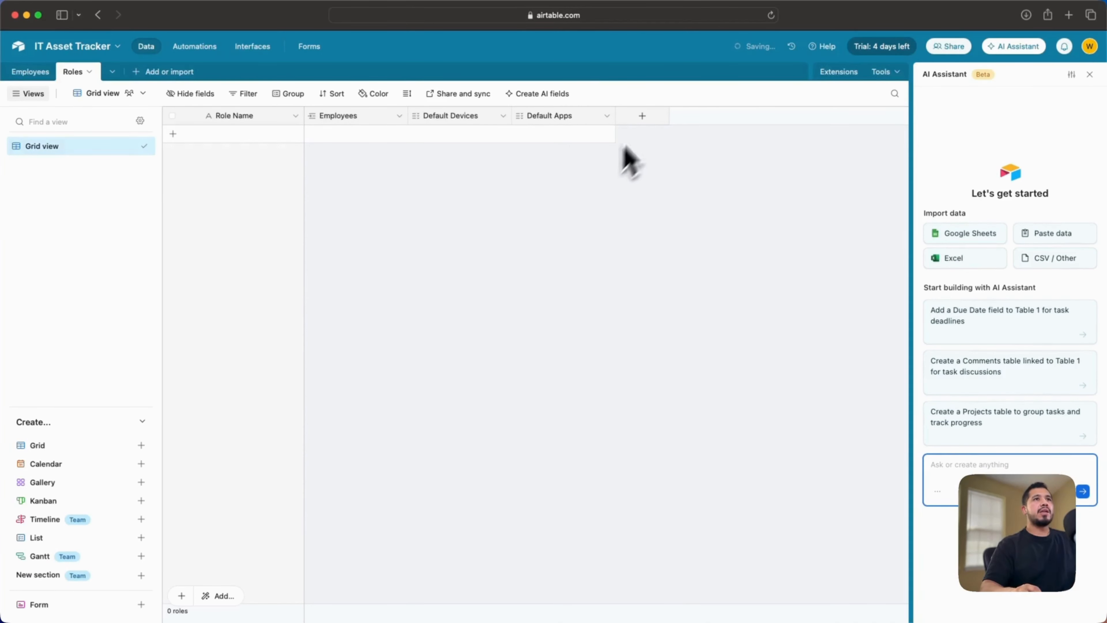
Add a Long text field named "Notes" to the Roles table, without AI generation or rich text formatting
click(645, 116)
click(664, 233)
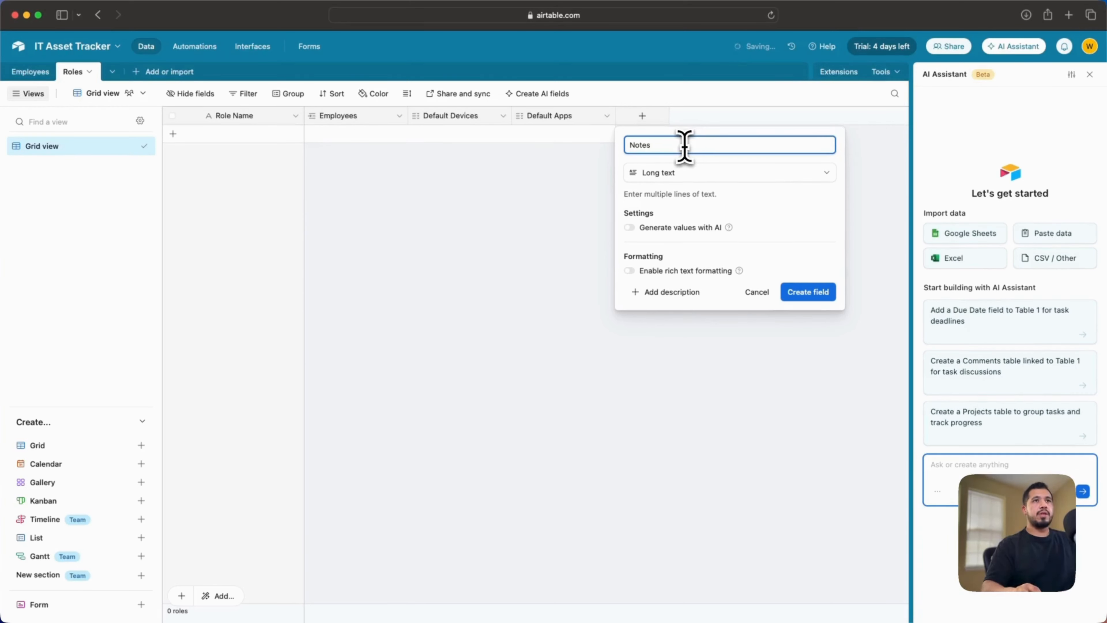
click(807, 292)
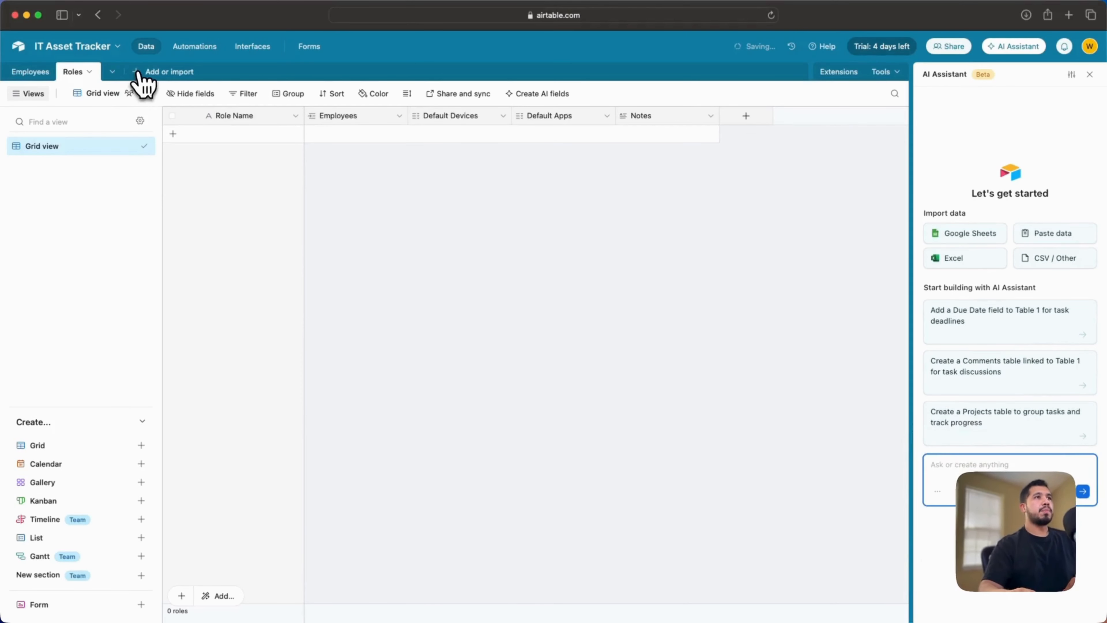
Create a new table from scratch in the base and name it "Assets"
click(139, 73)
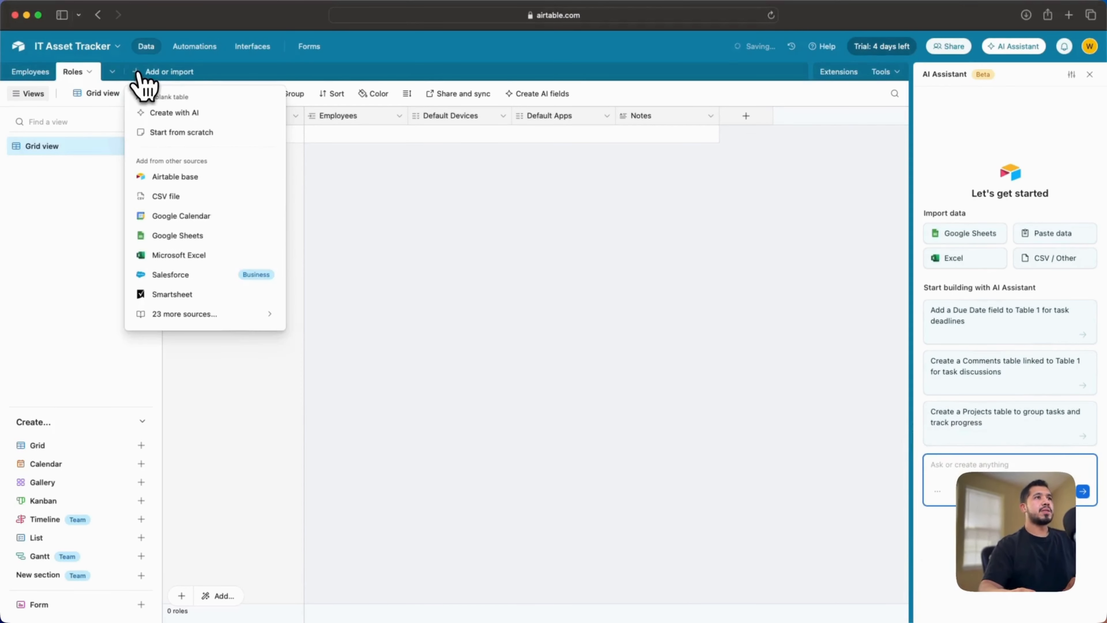
click(175, 135)
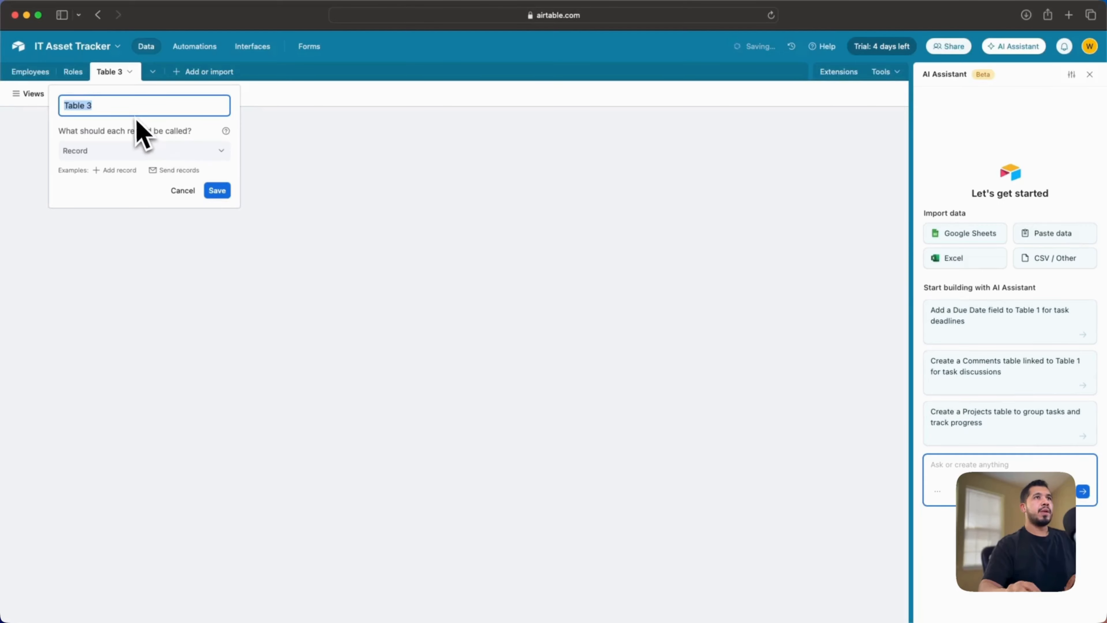
text(Ass)
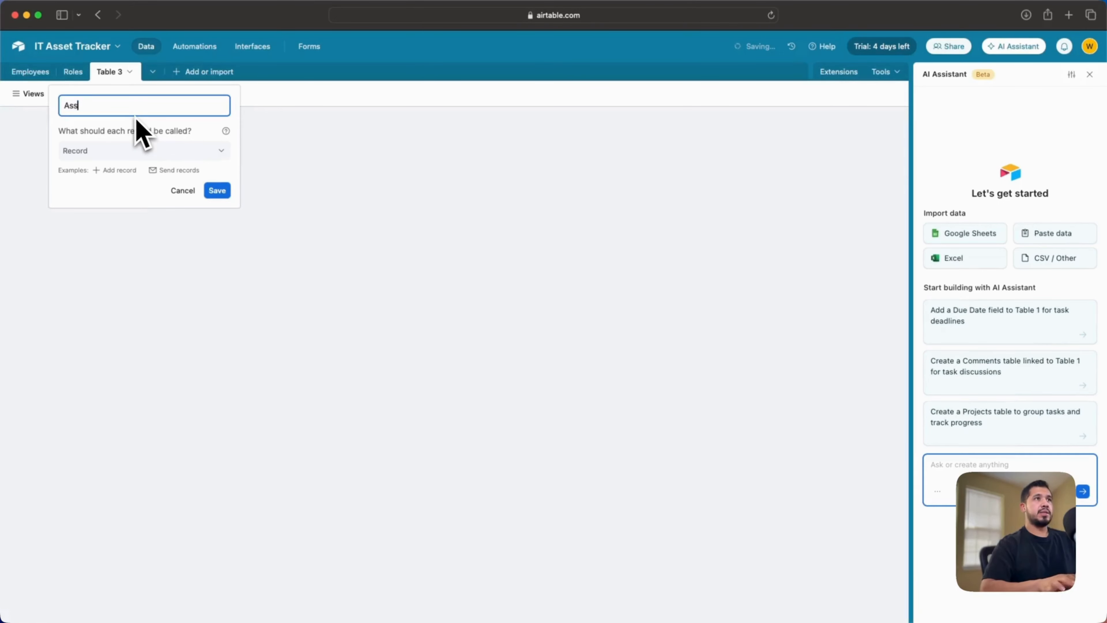
text(ets)
click(217, 191)
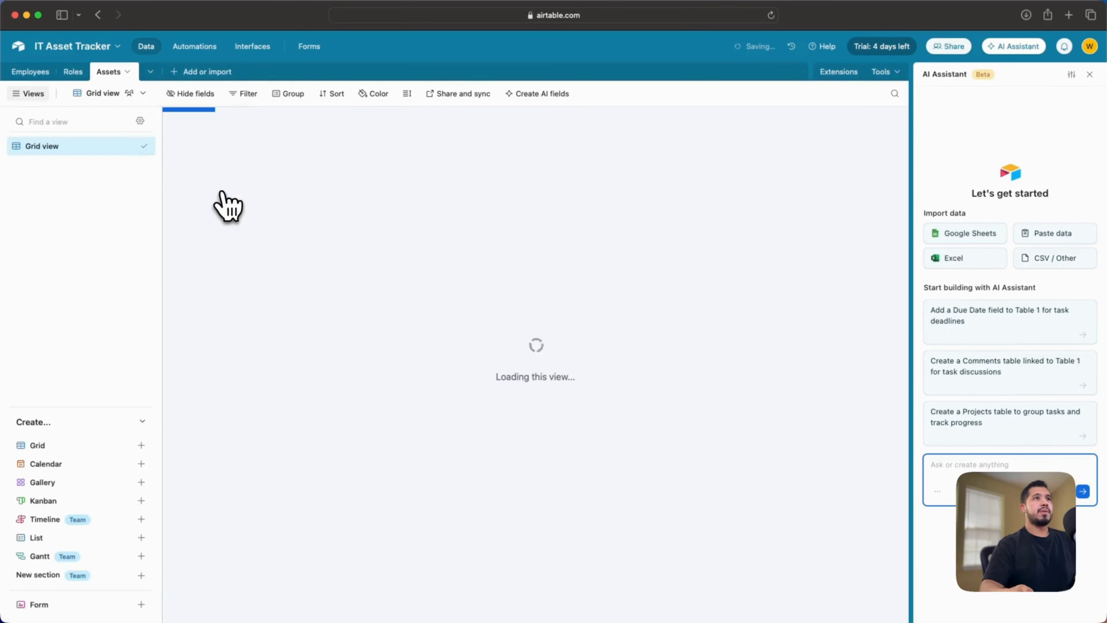
Delete every default field except Name from the Assets table, including Attachments, Status, Assignee and Notes
click(815, 115)
click(769, 466)
click(711, 115)
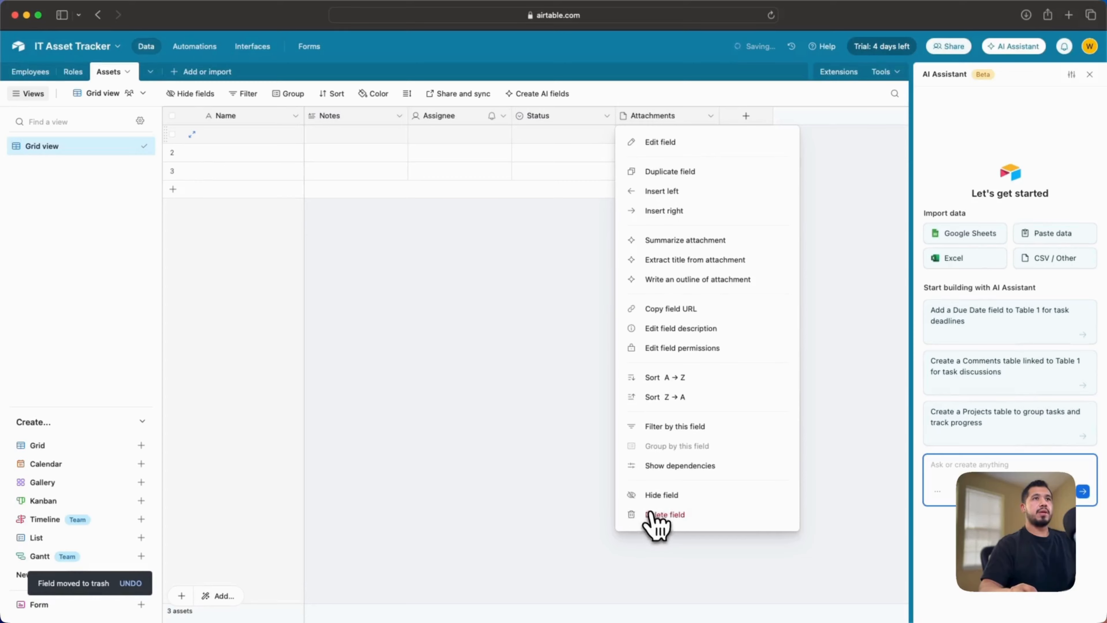
click(655, 515)
click(607, 116)
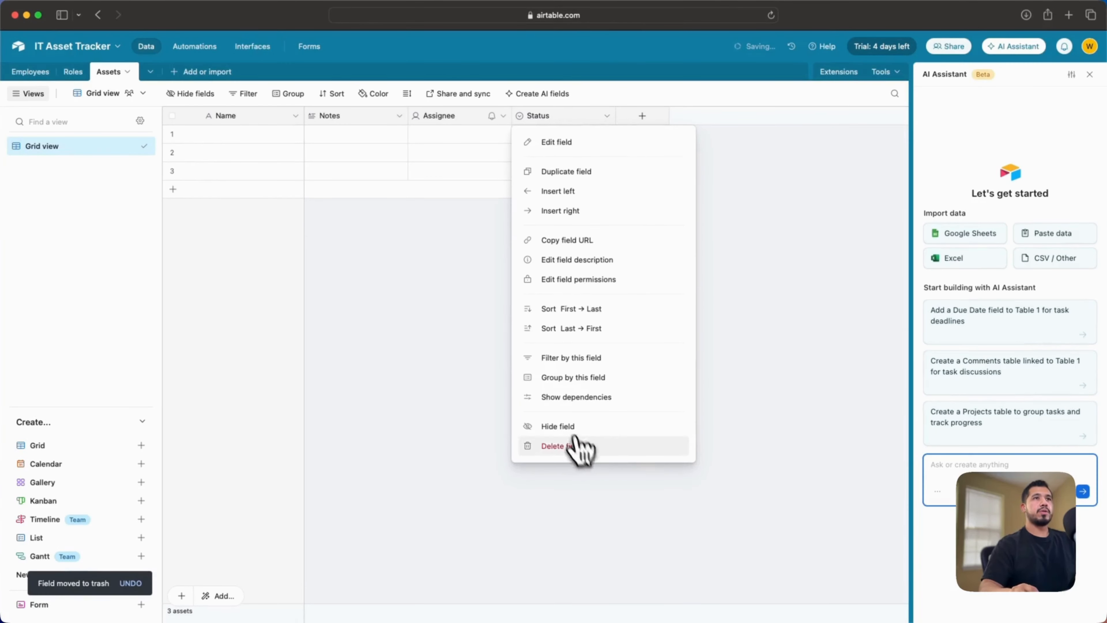
click(571, 446)
click(506, 117)
click(462, 446)
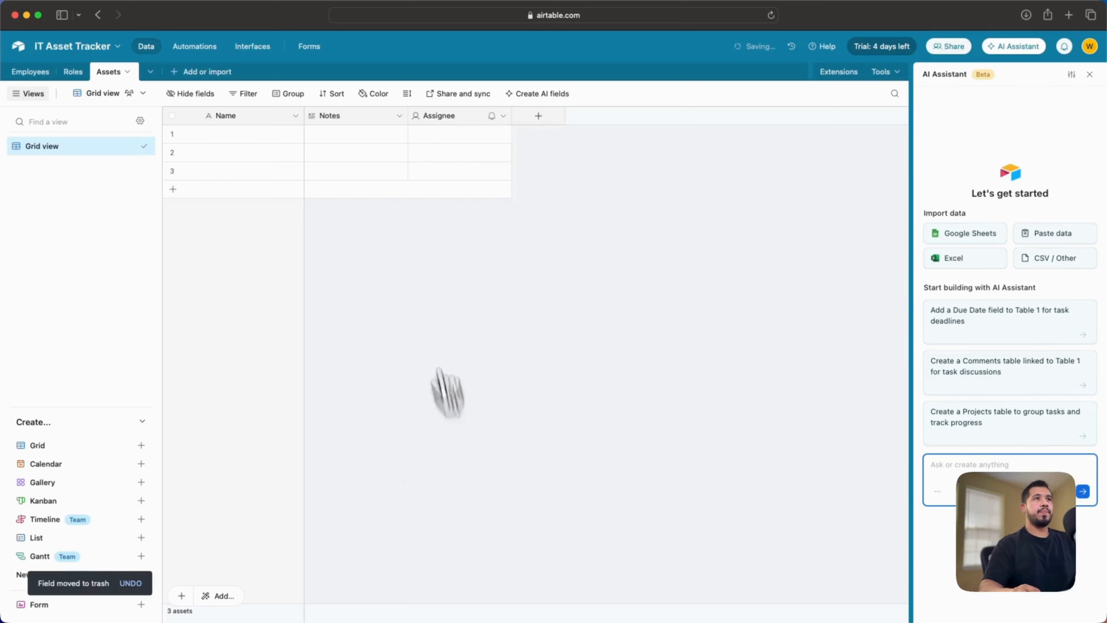
click(398, 117)
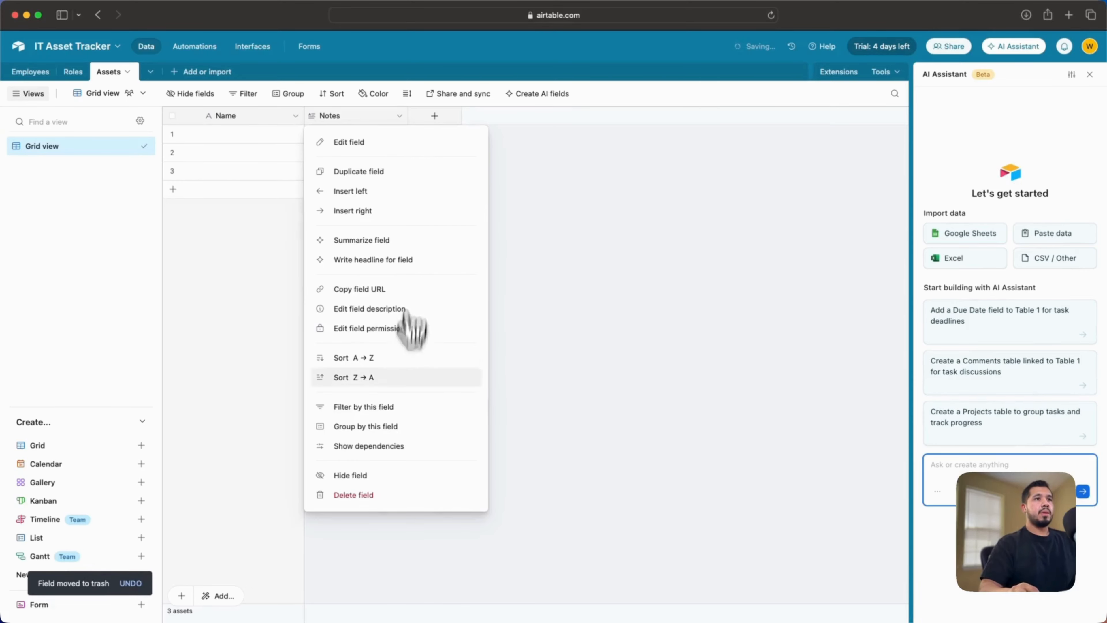
click(351, 496)
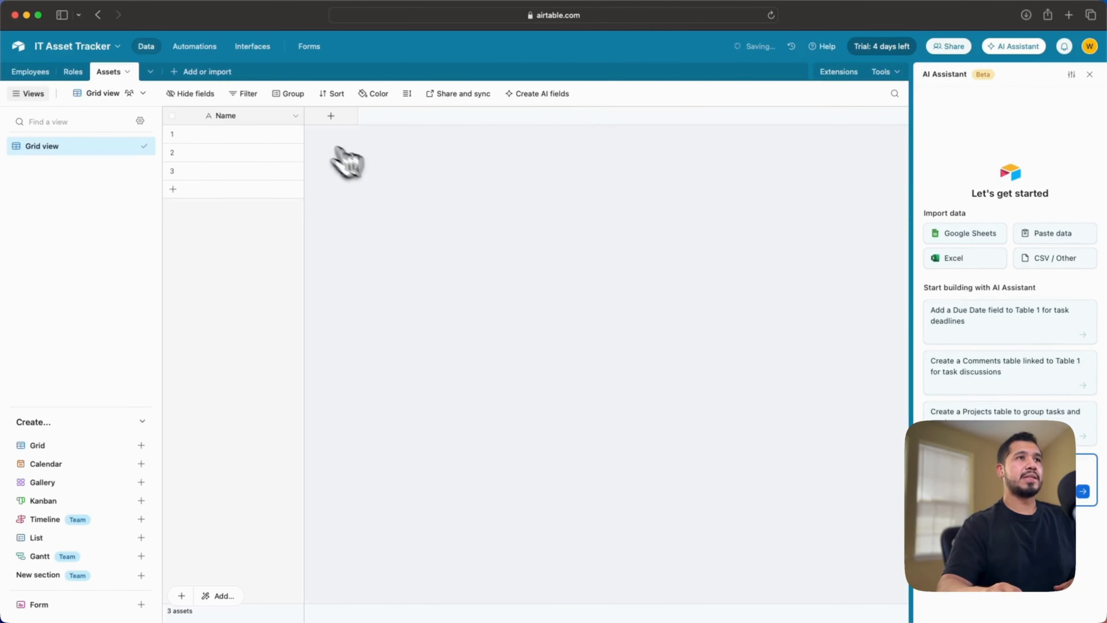
Rename the Assets table's primary field to "Asset Name", keeping it as single line text
click(294, 117)
click(264, 142)
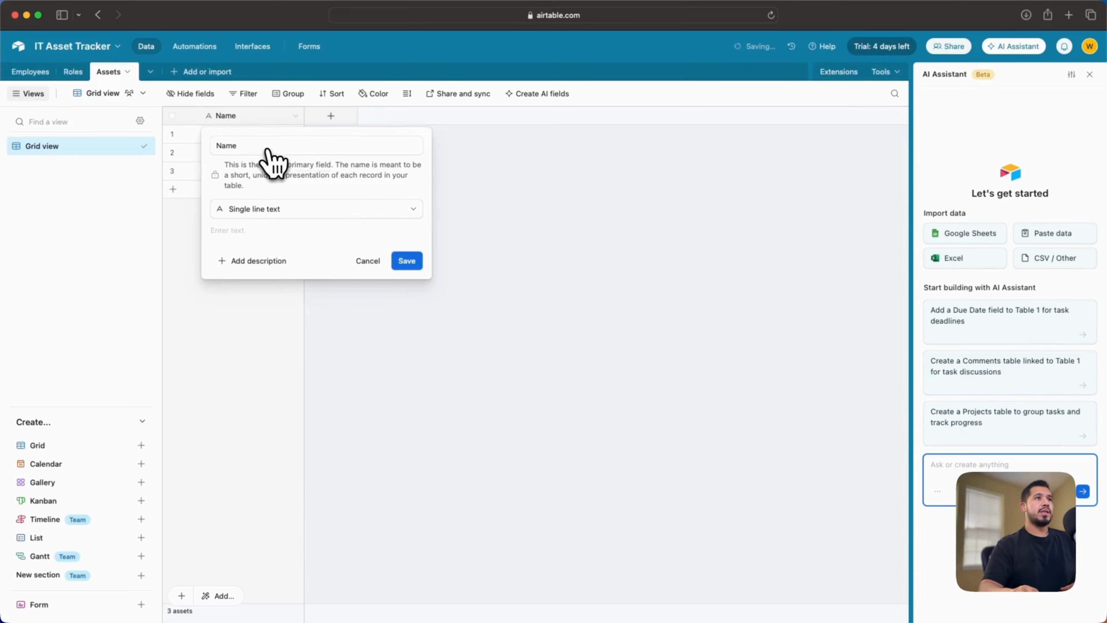
key(super+a)
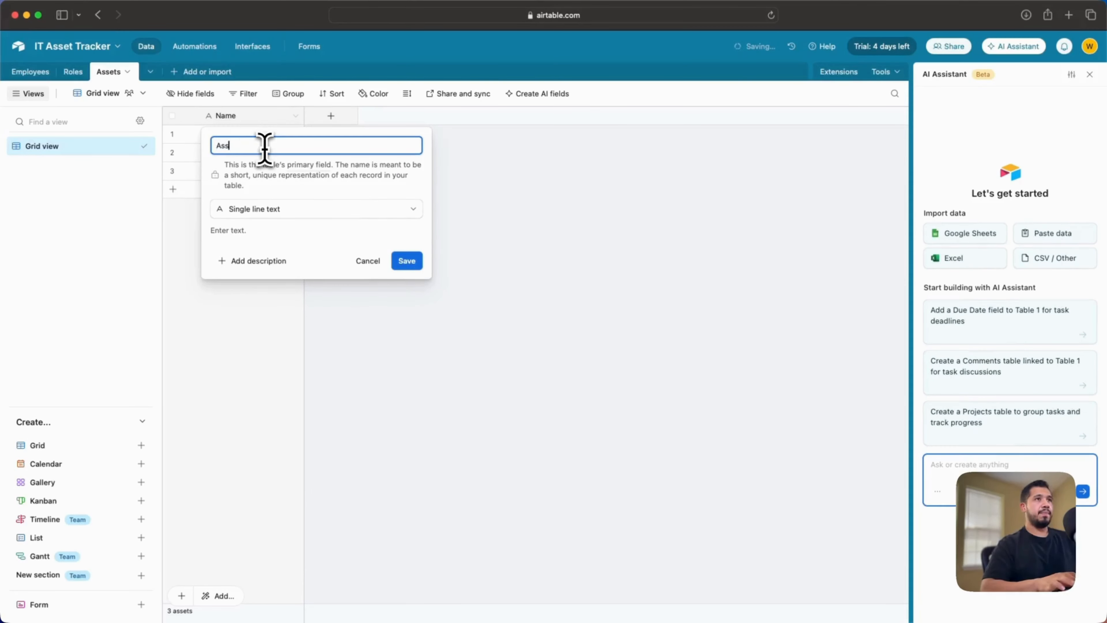
text(Asset Name)
click(410, 262)
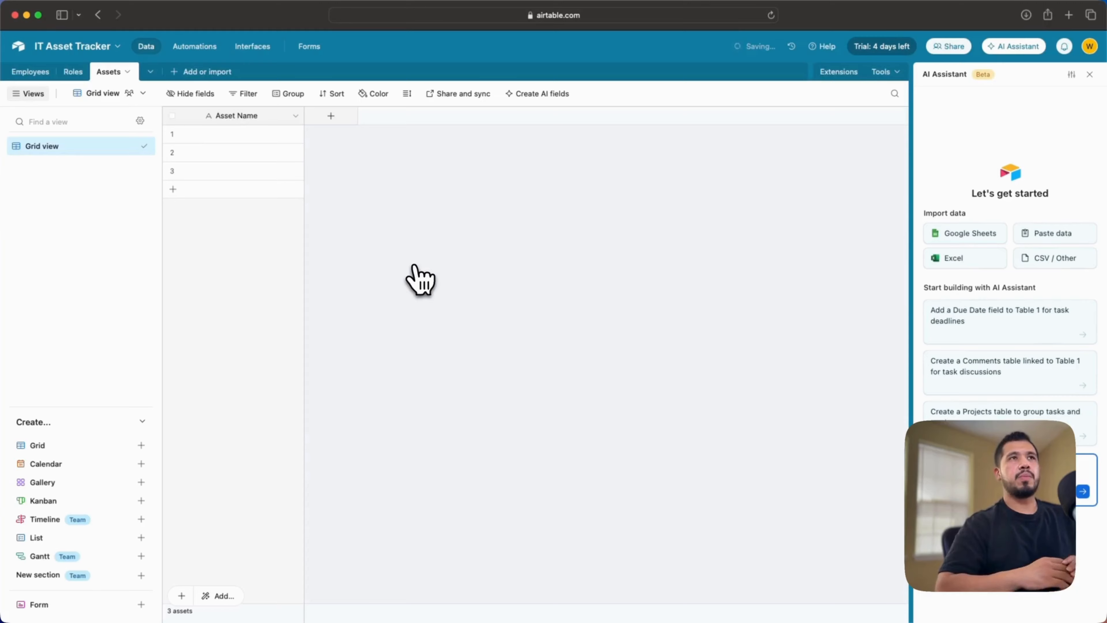
Add a Single line text field named "Serial Number" to the Assets table
click(330, 115)
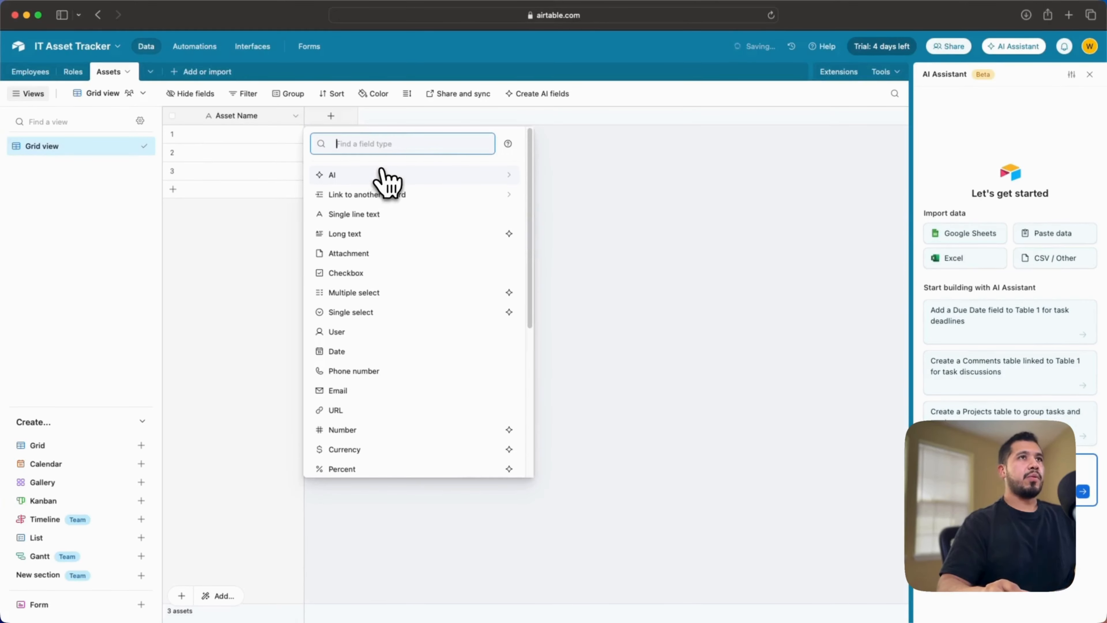
text(tex)
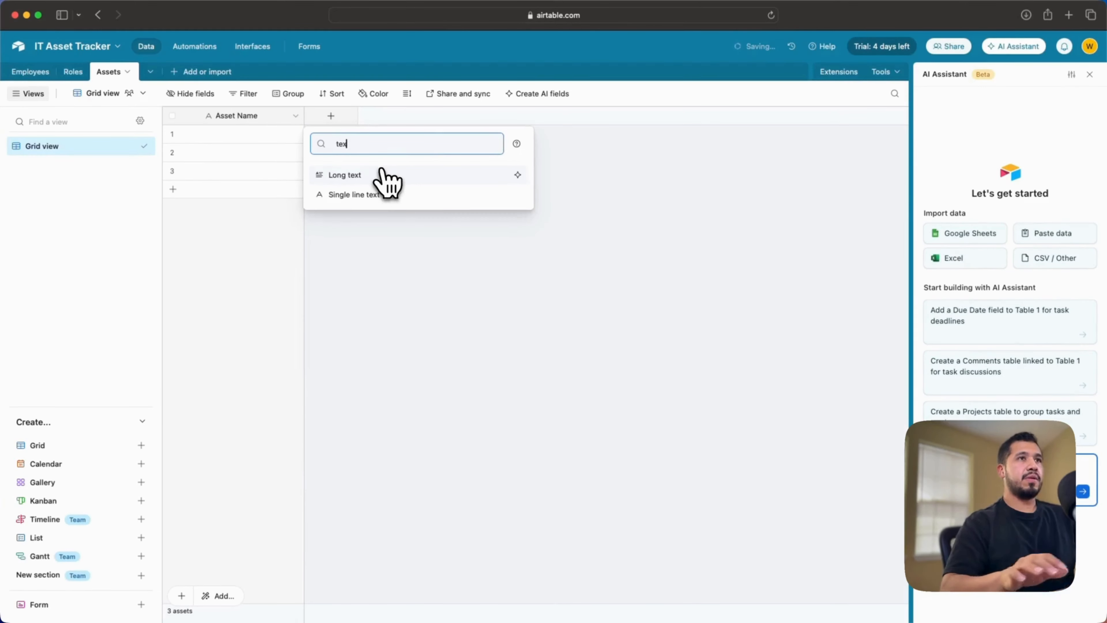
click(380, 198)
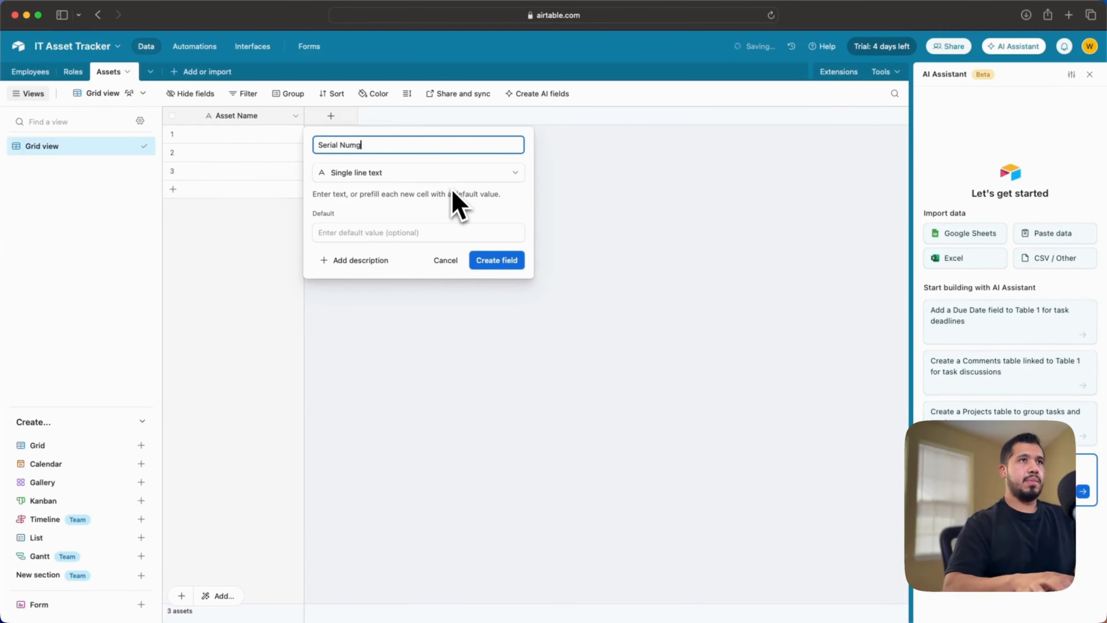
text(r)
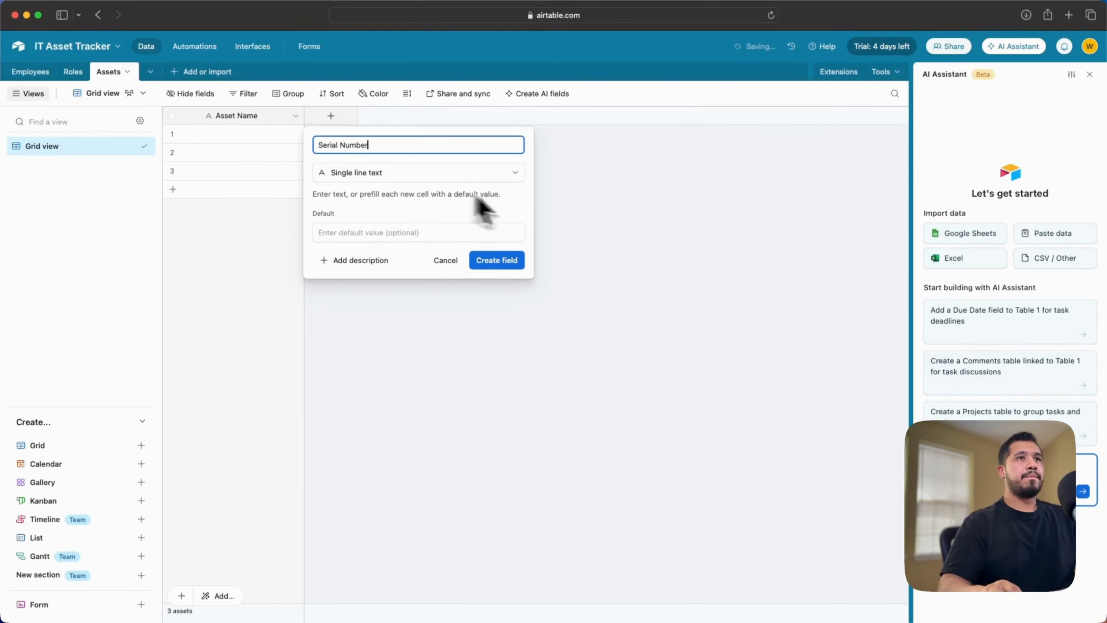
click(519, 266)
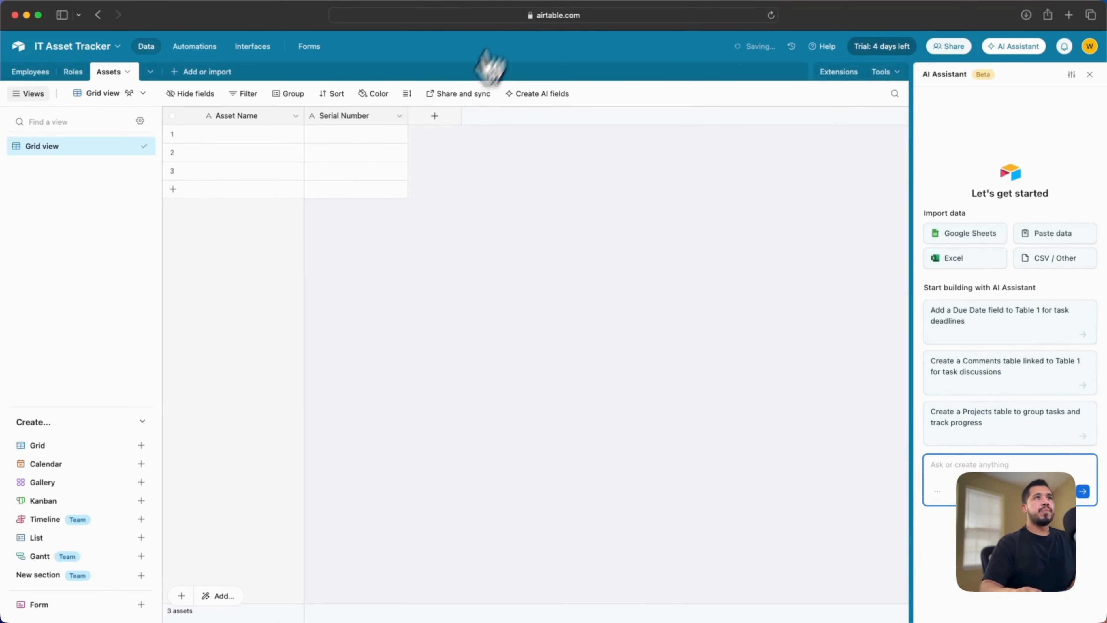
Add an Autonumber field named "Asset Tag" to the Assets table
click(444, 116)
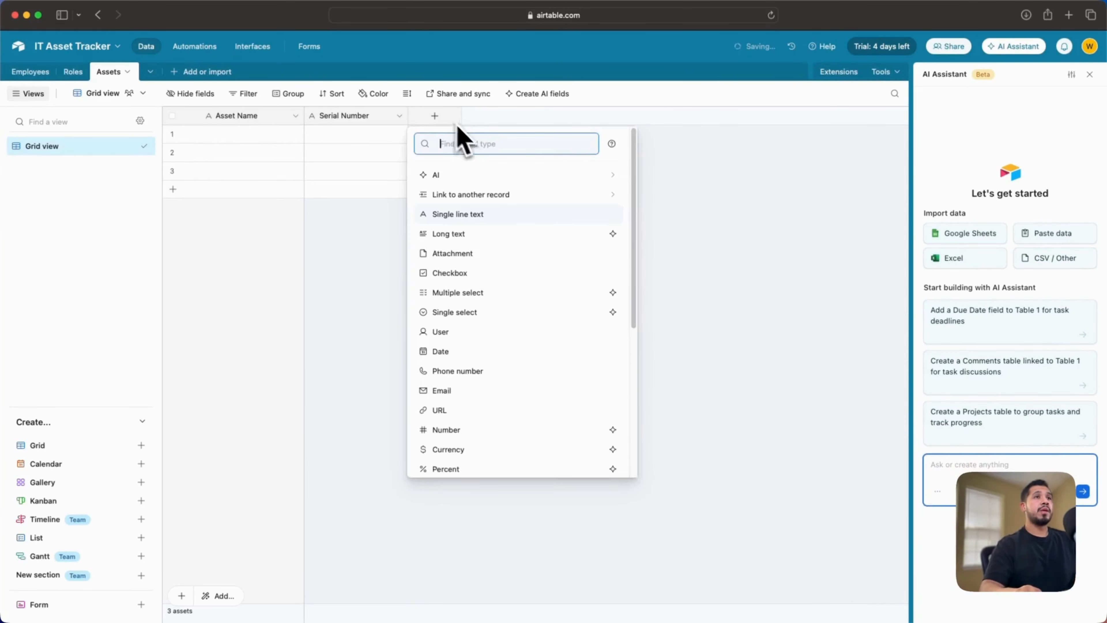
text(au)
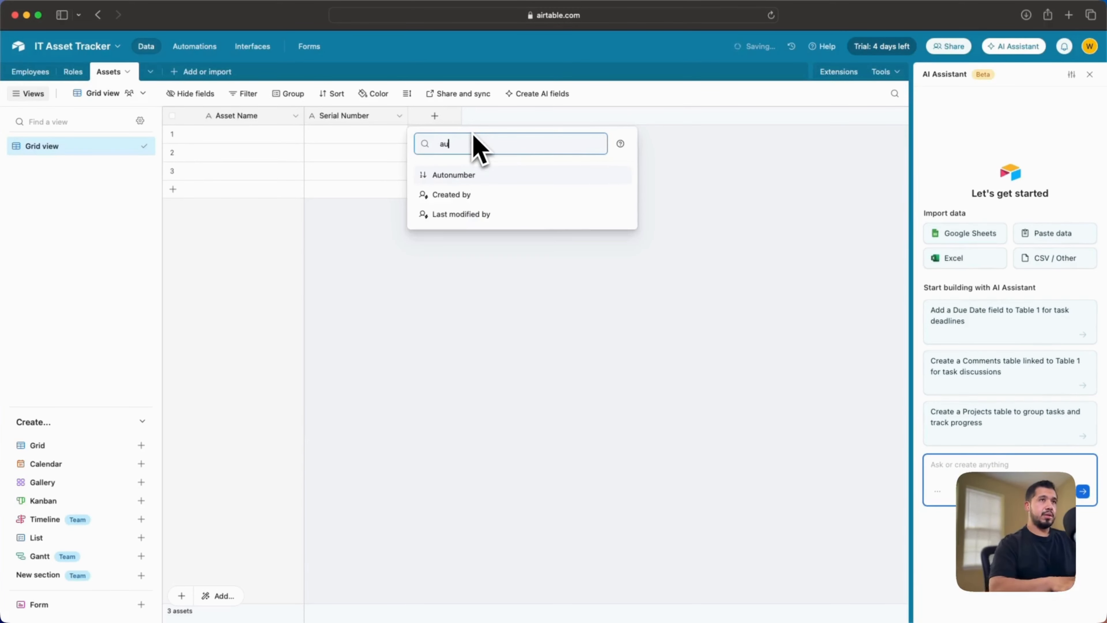
click(482, 176)
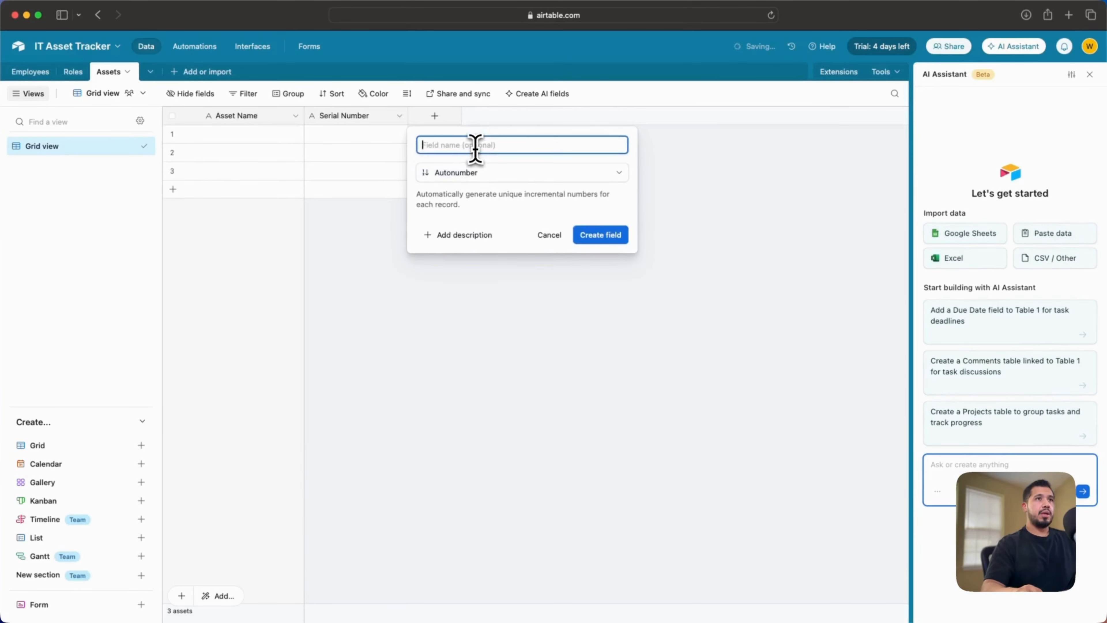
text(Asset Ta)
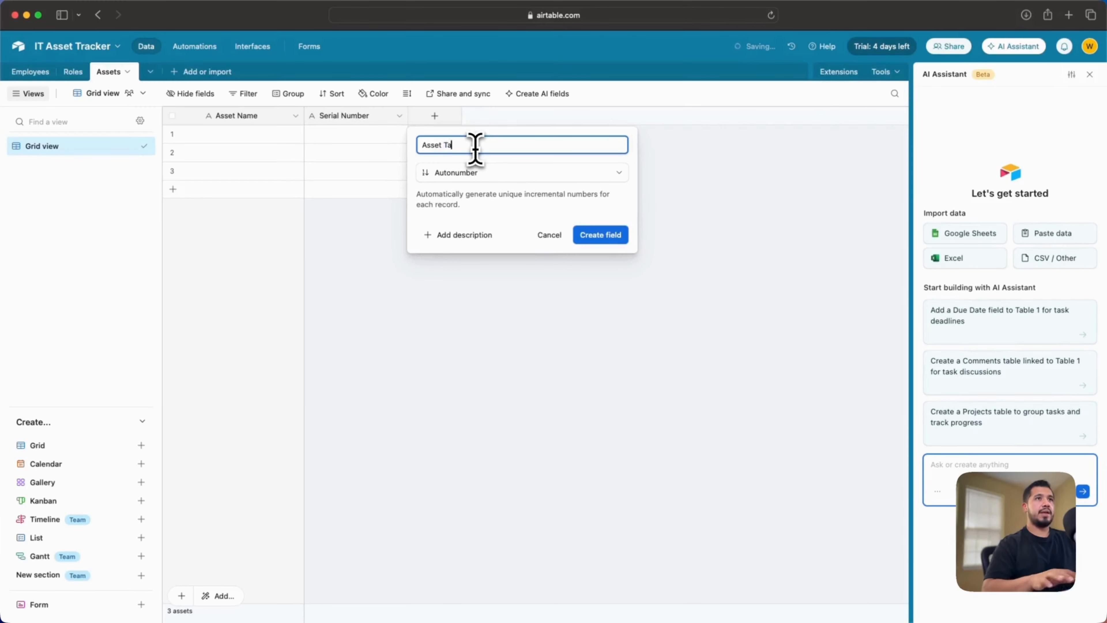
text(g)
click(600, 236)
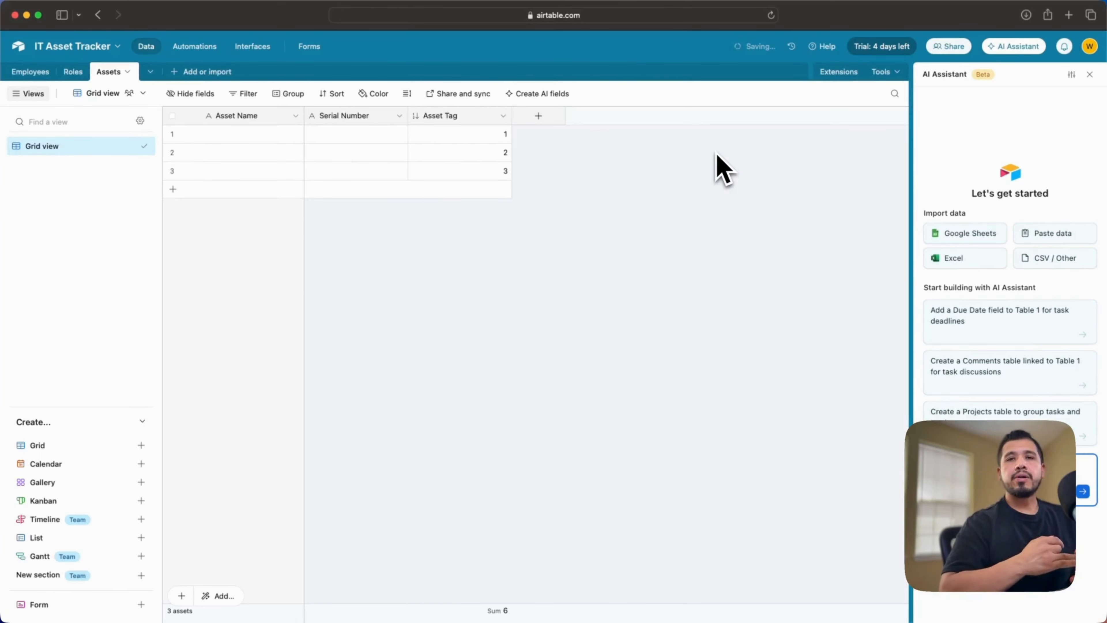
Set up a new Single select field named "Type" with the options "Laptop", "Monitor", "Keyboard and Mouse" and "Dock"
click(539, 115)
text(sing)
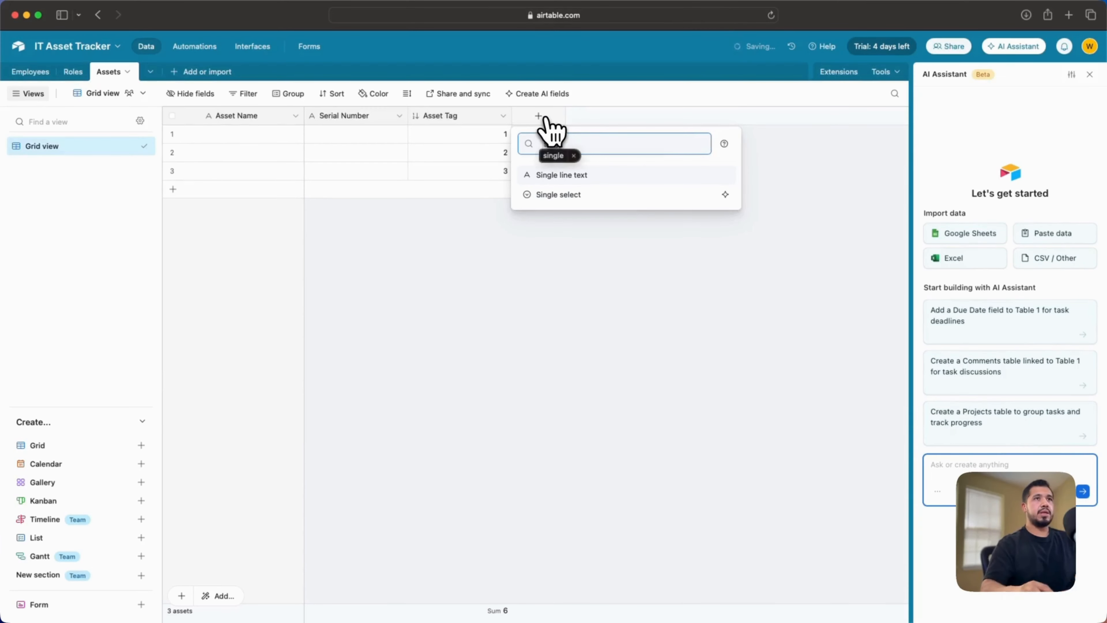
click(577, 195)
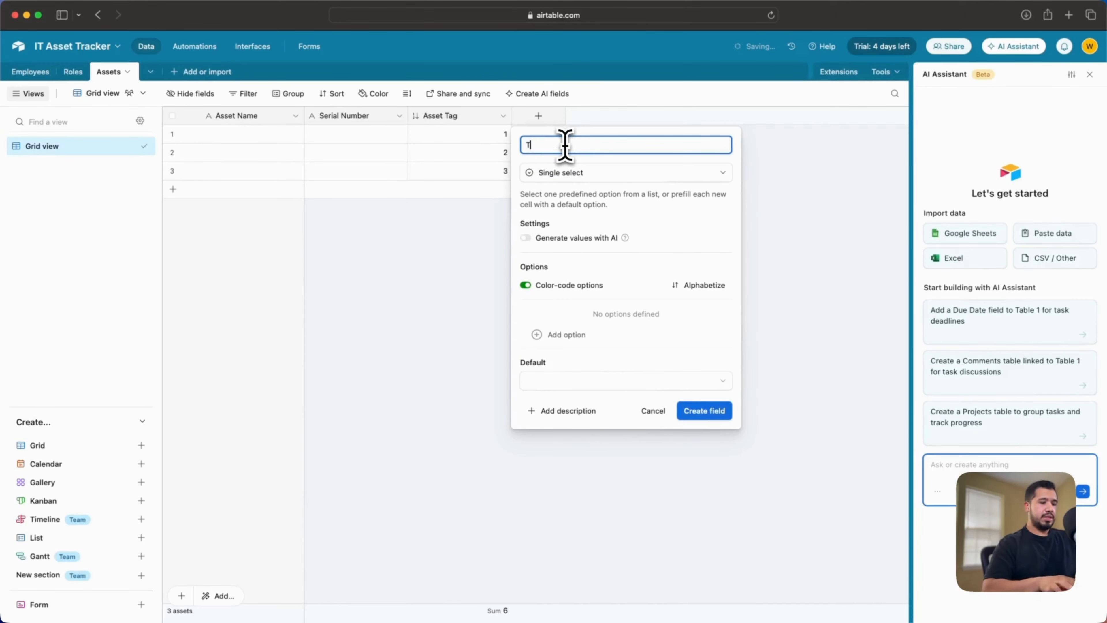
click(563, 334)
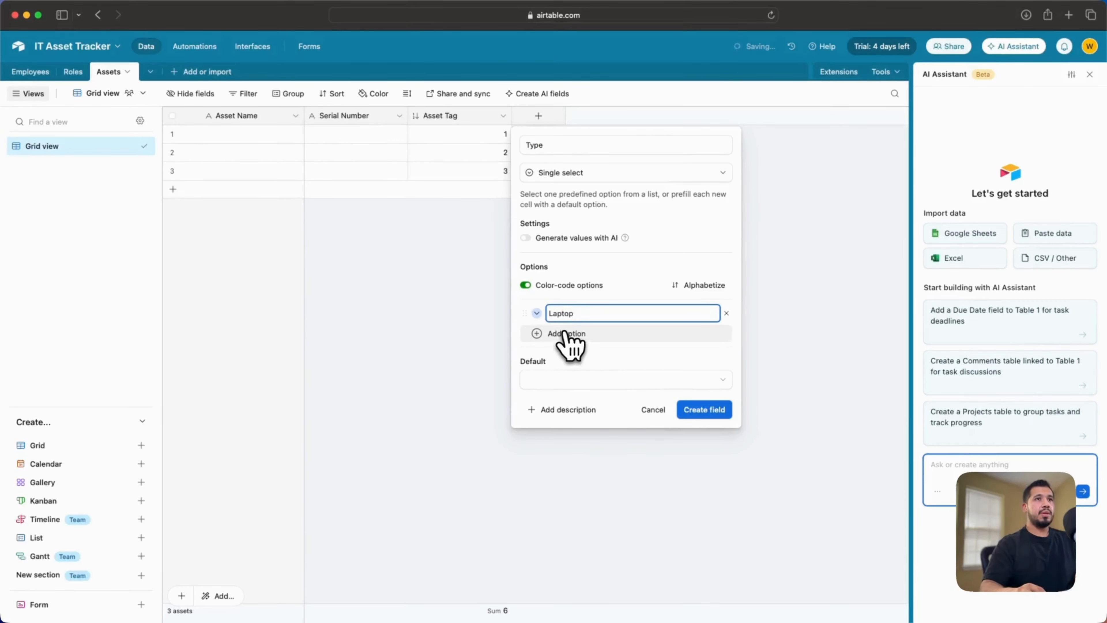
click(563, 334)
text(Monito)
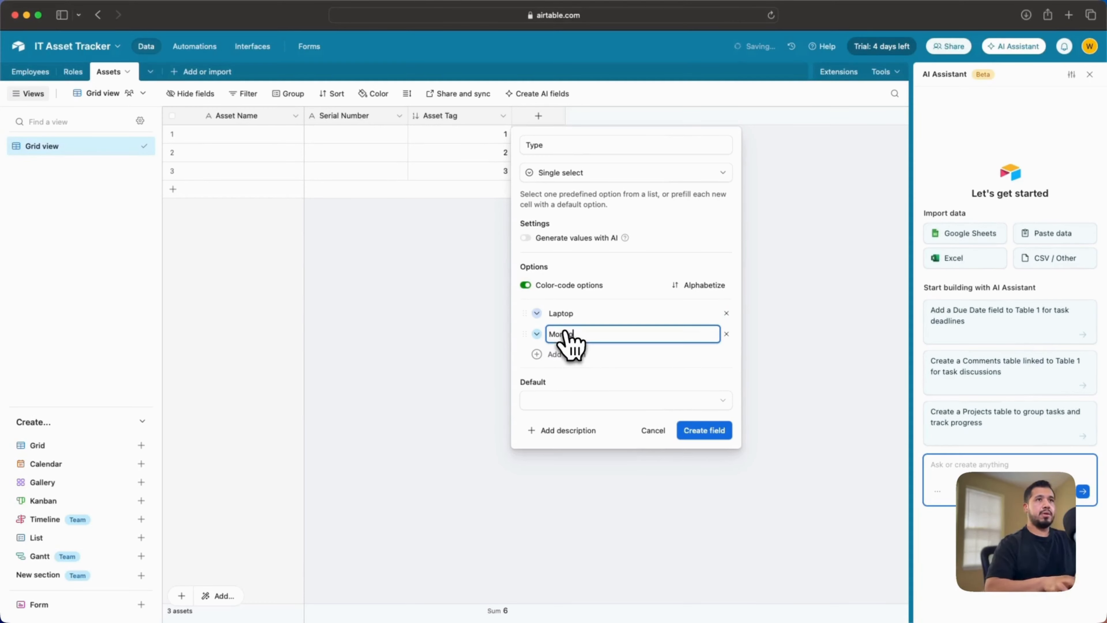
text(r)
click(564, 355)
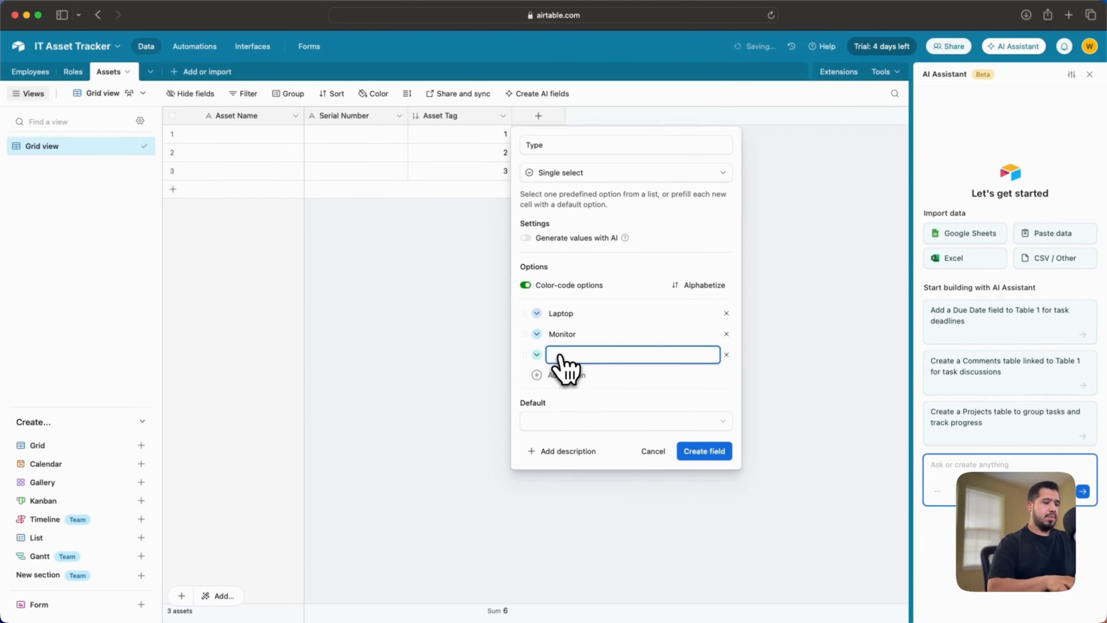
text(Keyboard an)
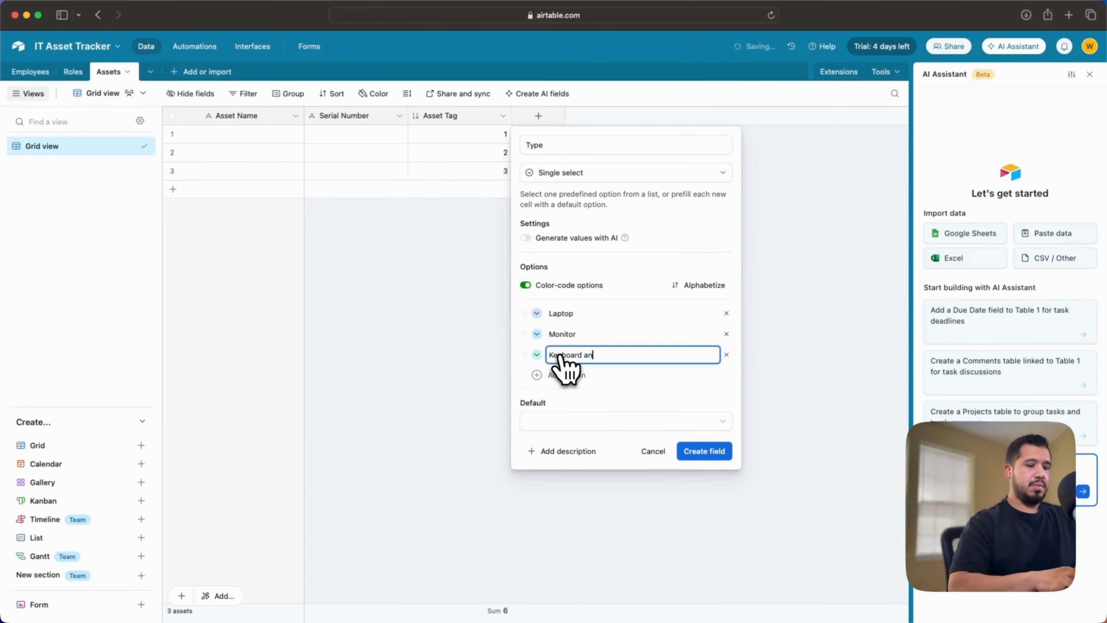
text(d Mouse)
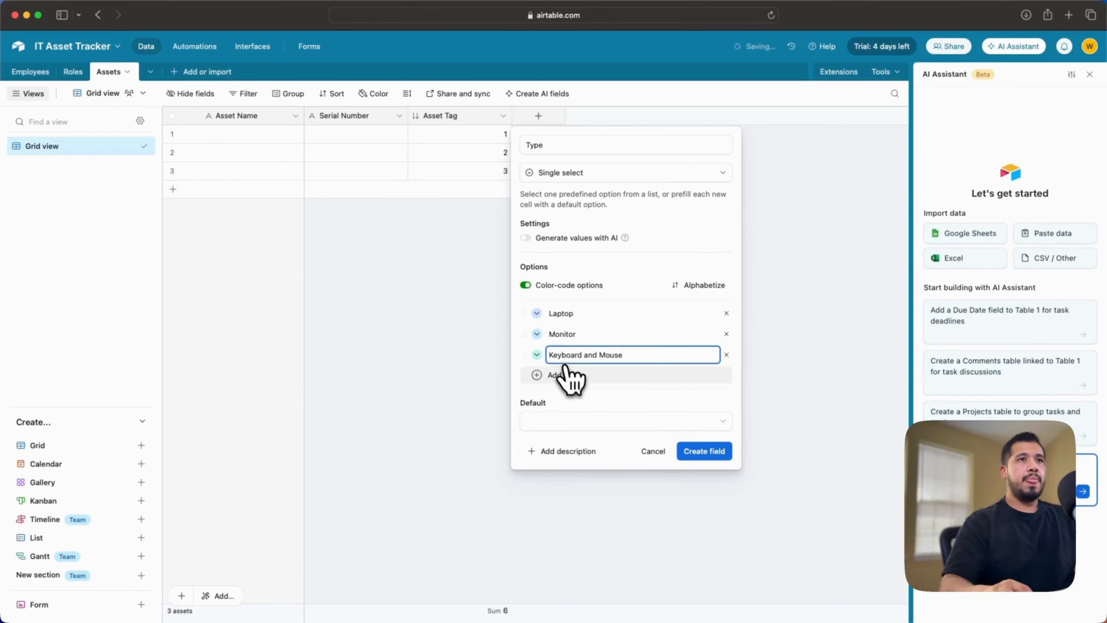
click(566, 376)
text(D)
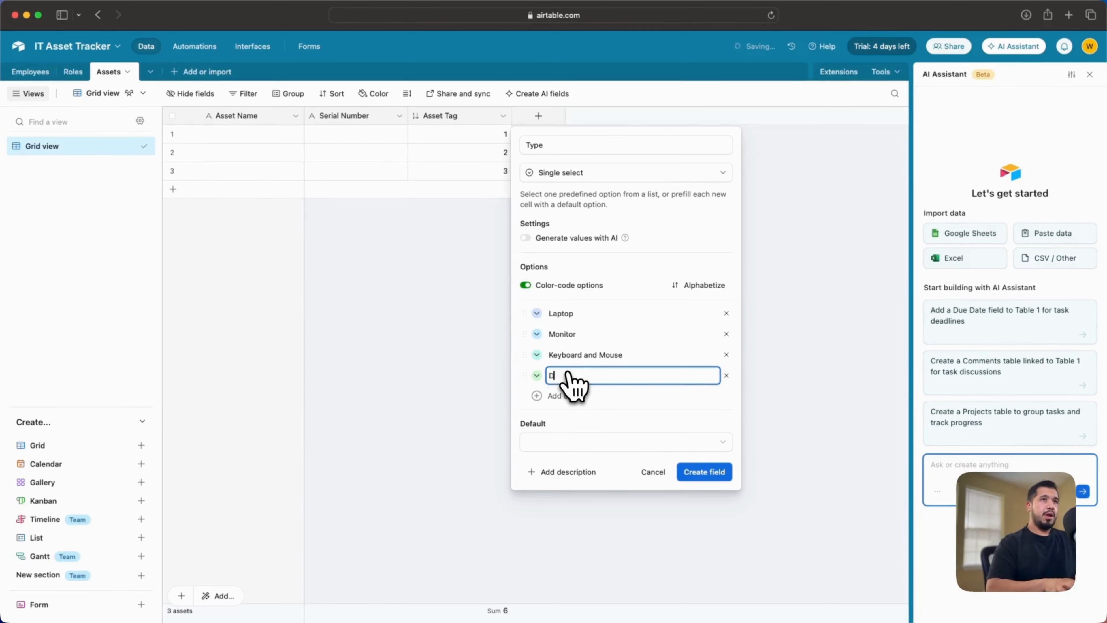
text(ock)
Split the "Keyboard and Mouse" option into separate "Keyboard" and "Mouse" options and create the Type field
click(635, 355)
drag(635, 354, 585, 355)
key(BackSpace)
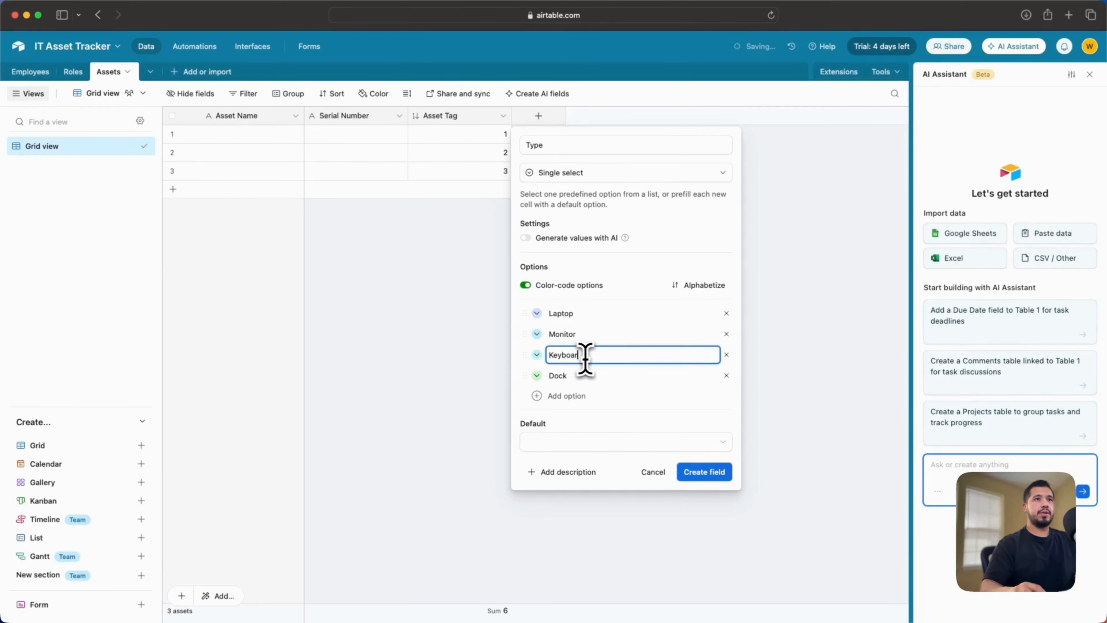
click(586, 395)
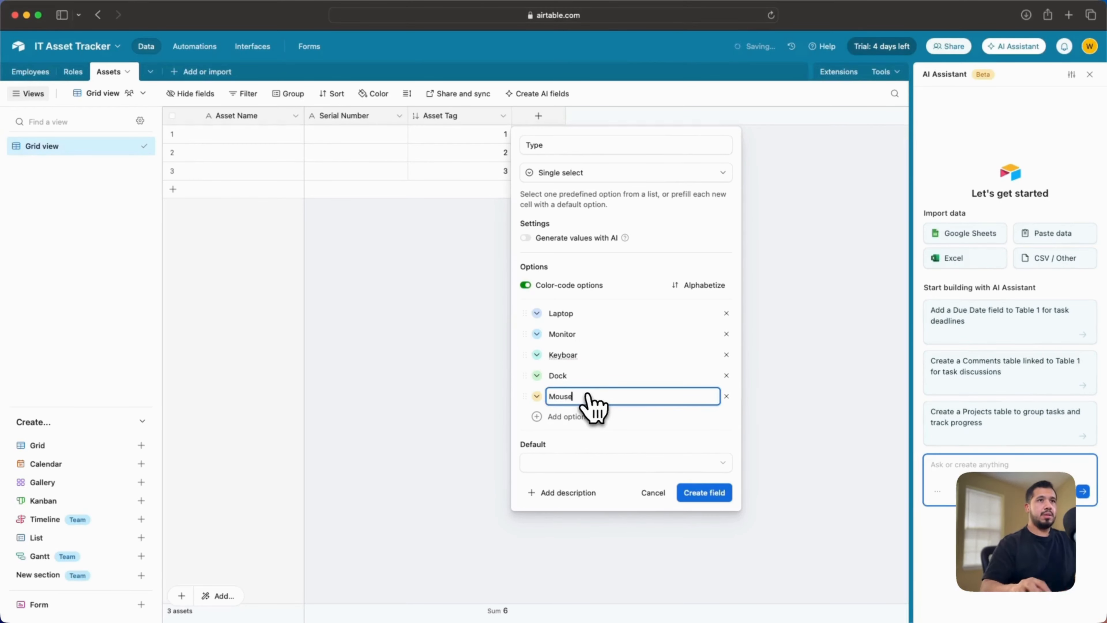
click(596, 355)
text(d)
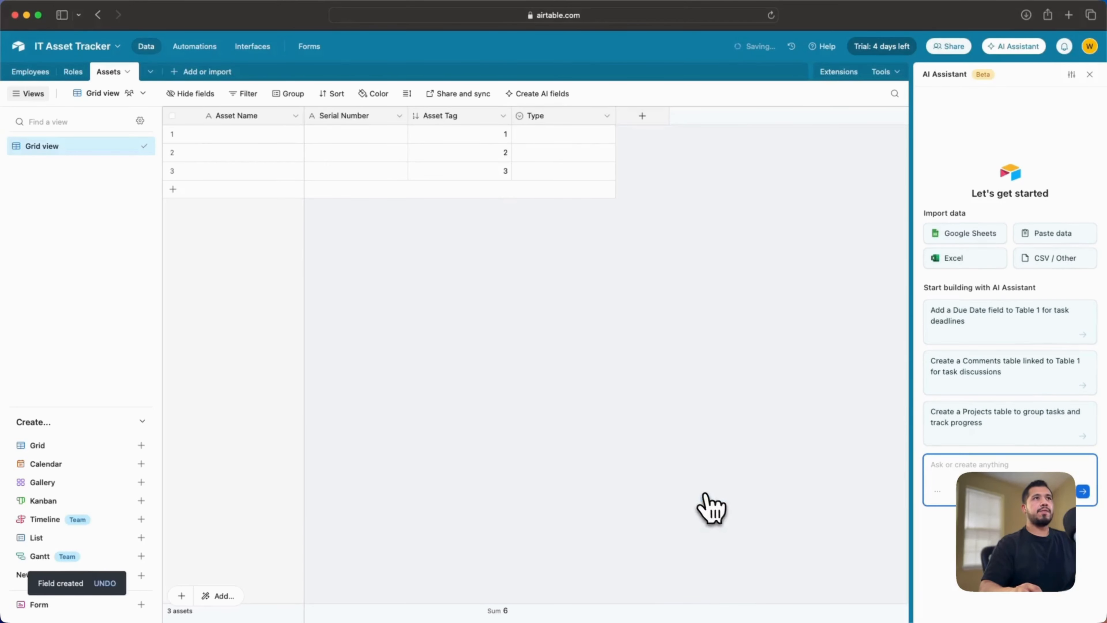
Add a Single select field named "OS" to the Assets table with the options "macOS", "Windows", "Linux" and "ChromeOS"
click(651, 123)
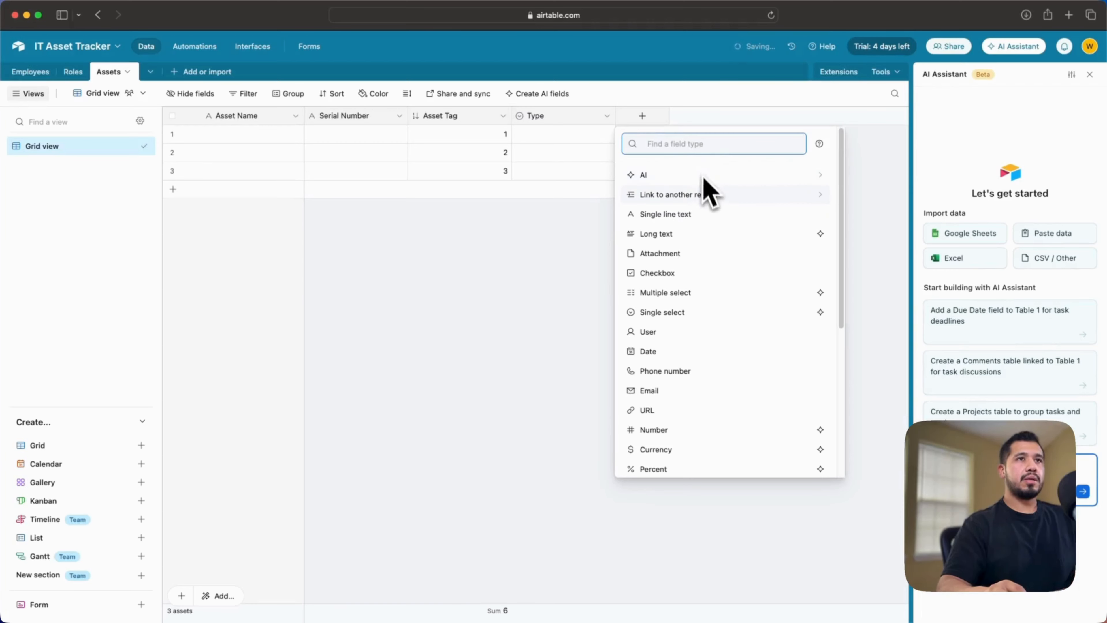
text(sin)
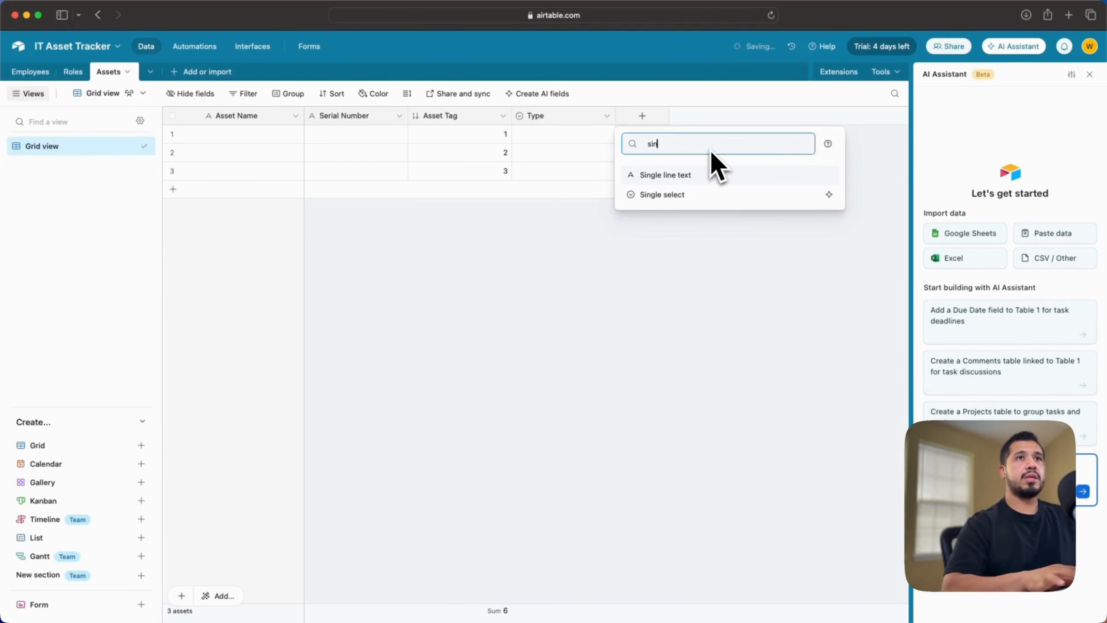
click(701, 195)
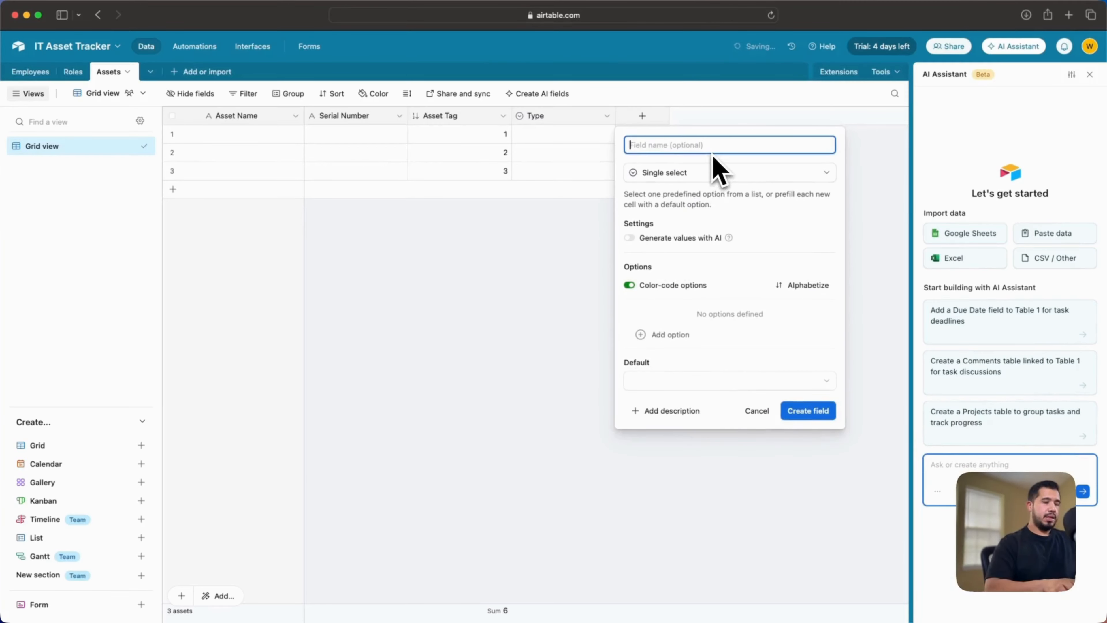
text(OS)
click(678, 334)
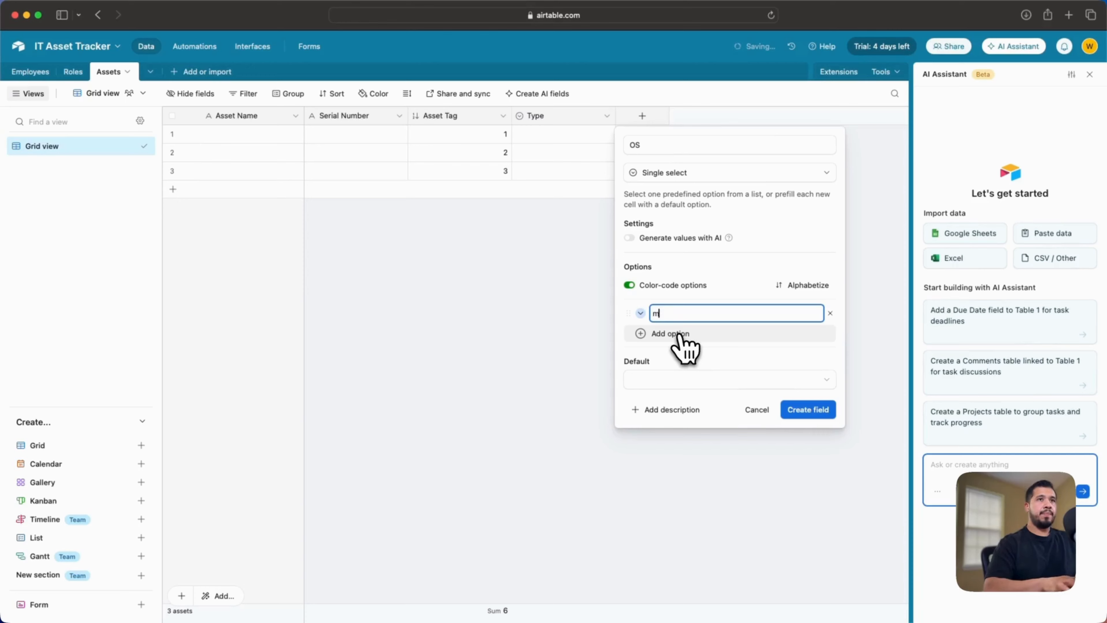
click(675, 335)
text(Windows)
click(658, 355)
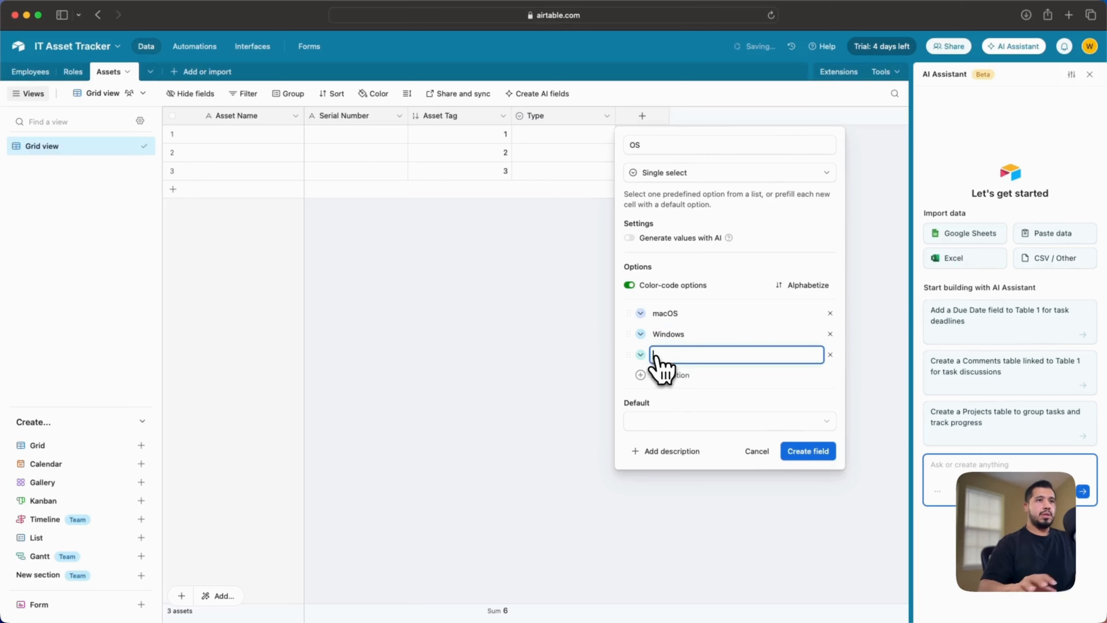
text(Linux)
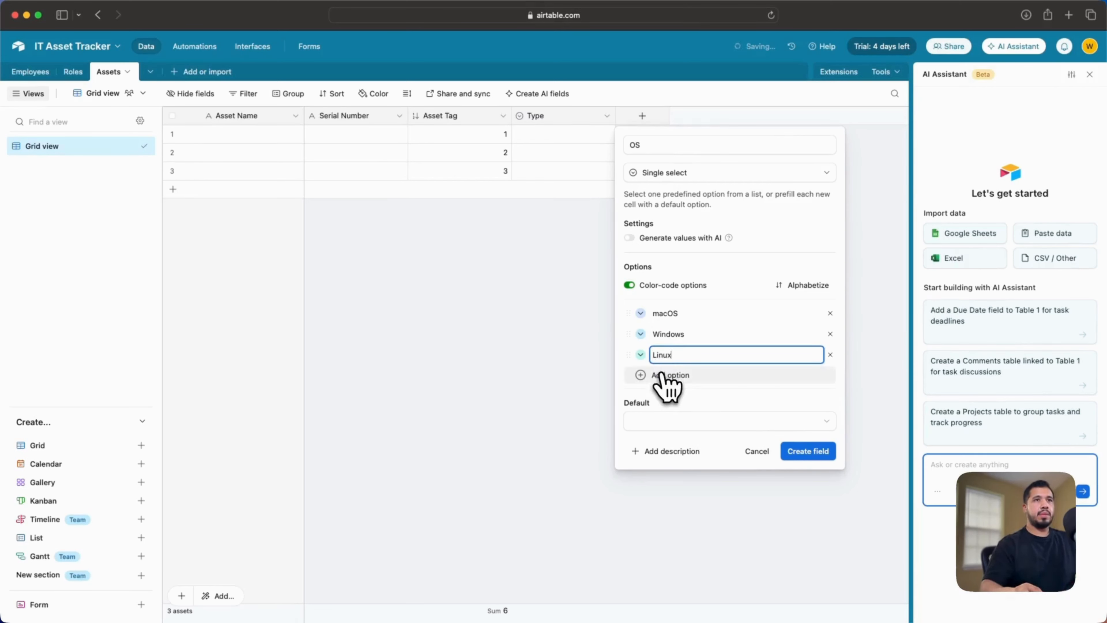
click(658, 375)
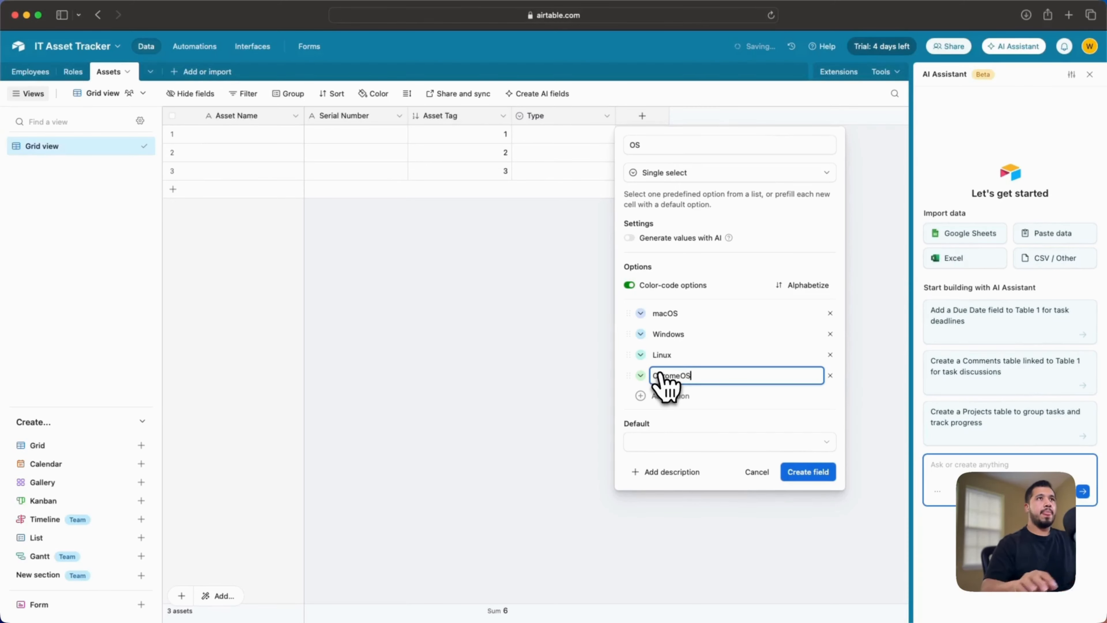
click(808, 474)
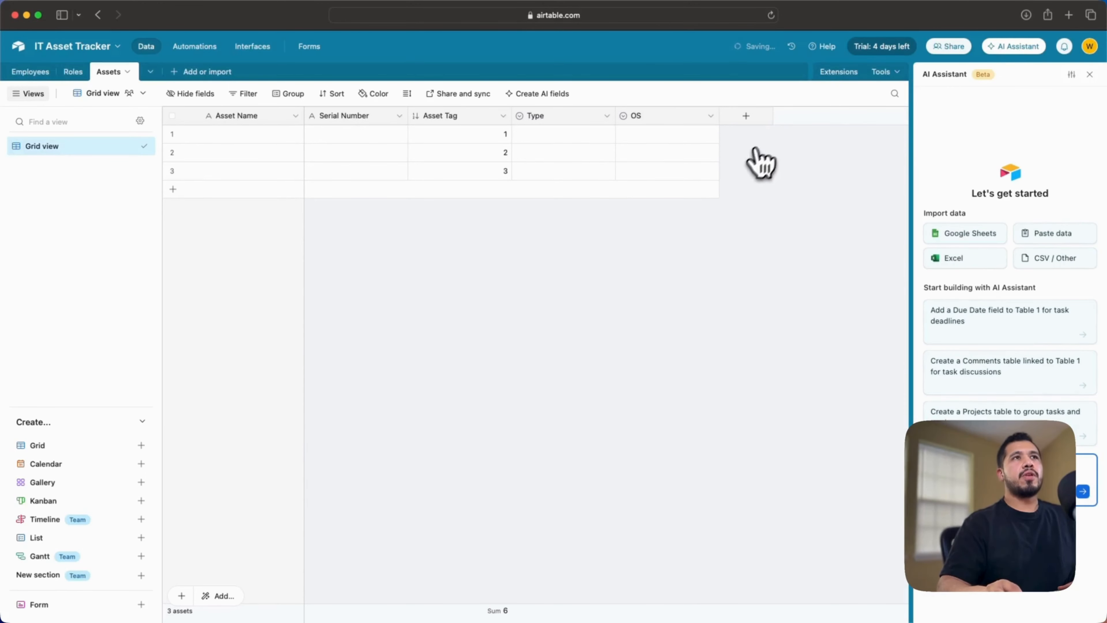
Set up a new Single select field named "Condition" with the options "New", "Good" and "Fair"
click(754, 117)
text(sing)
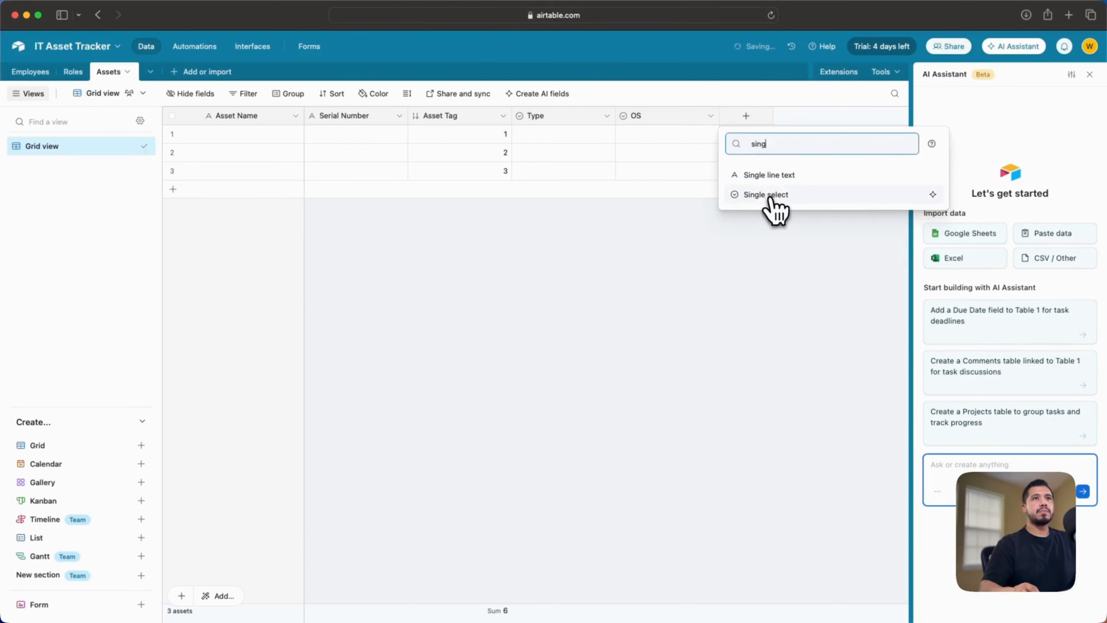
click(776, 212)
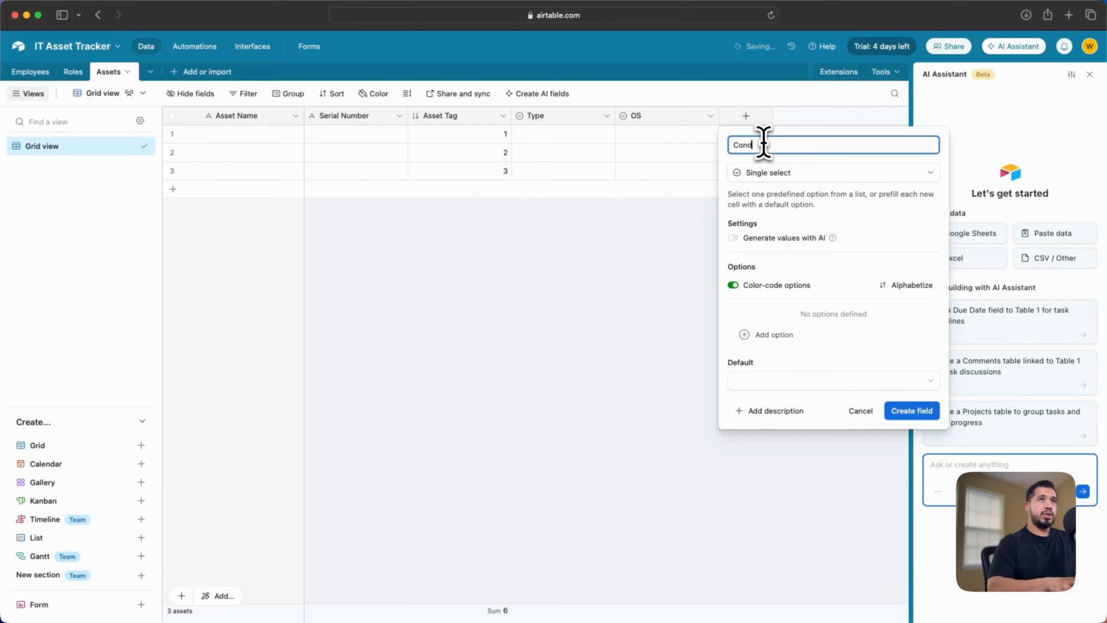
text(on)
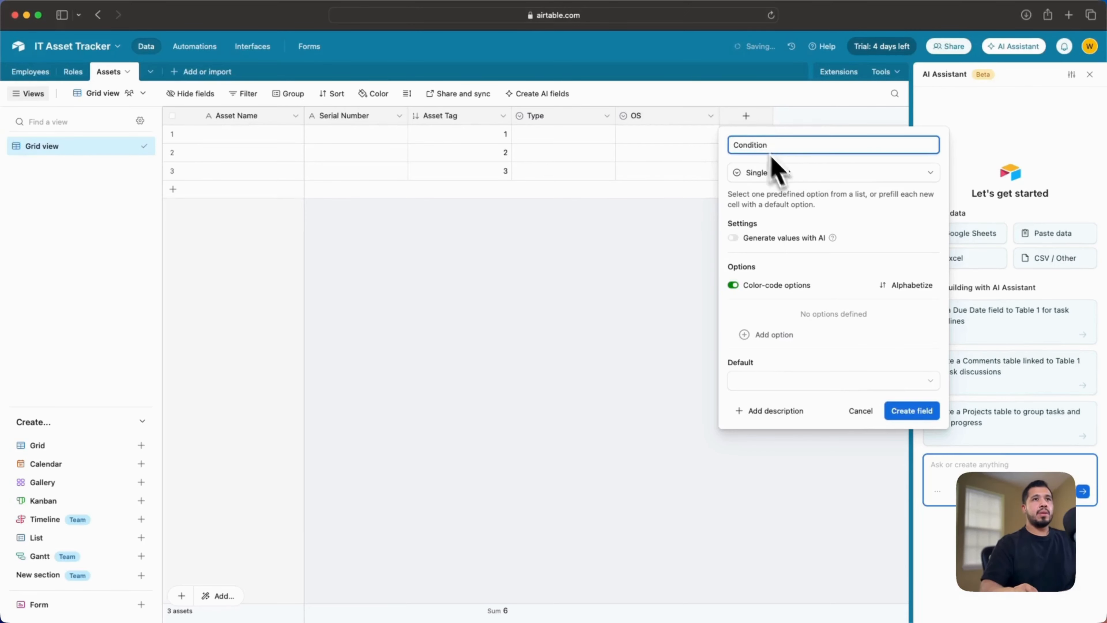
click(776, 335)
text(New)
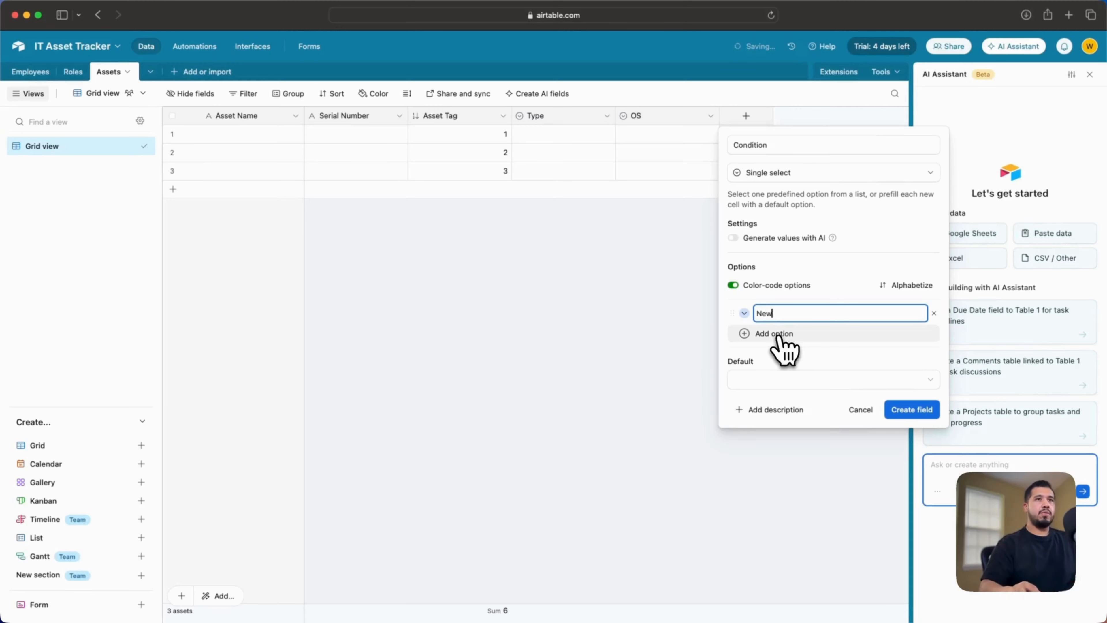
click(779, 335)
text(Good)
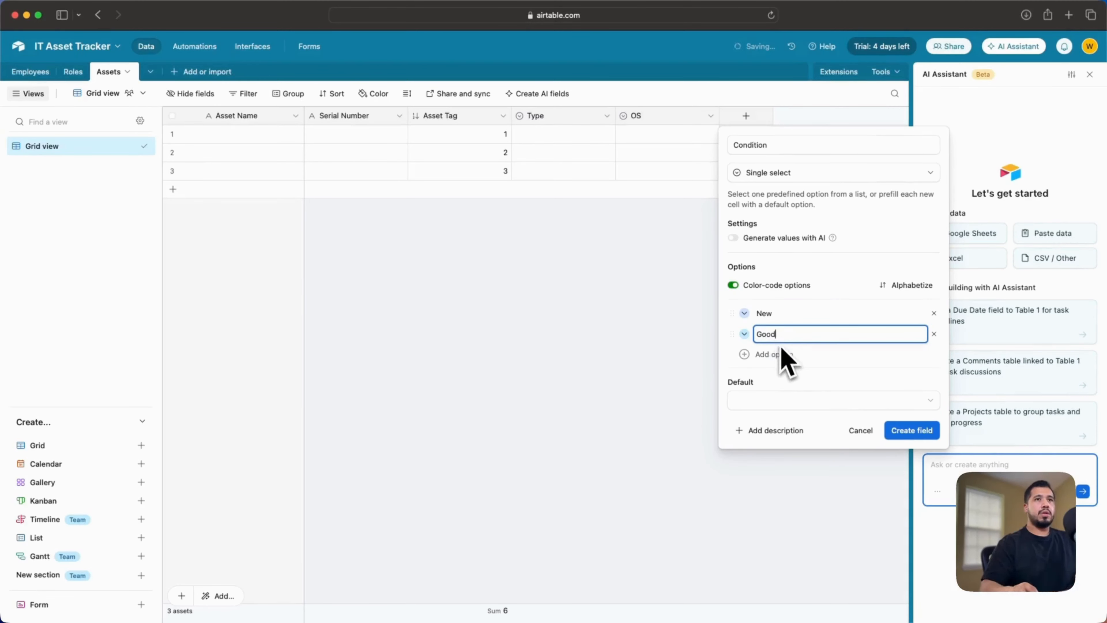
click(781, 356)
text(Fair)
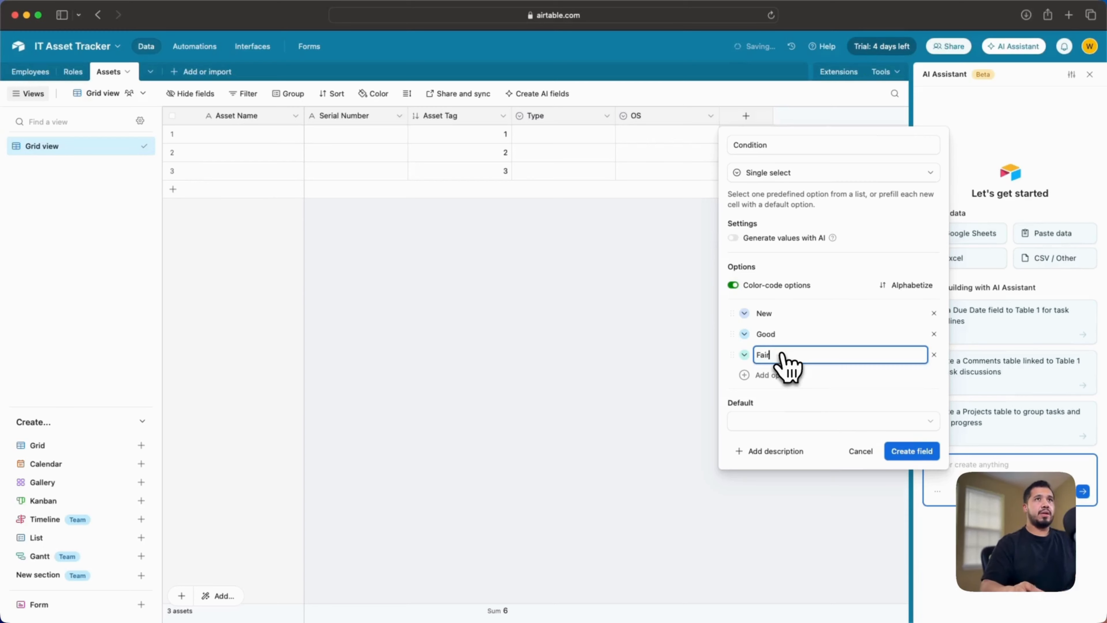
Add the options "Retired" and "Damaged" to the Condition field and create it
click(777, 376)
text(Re)
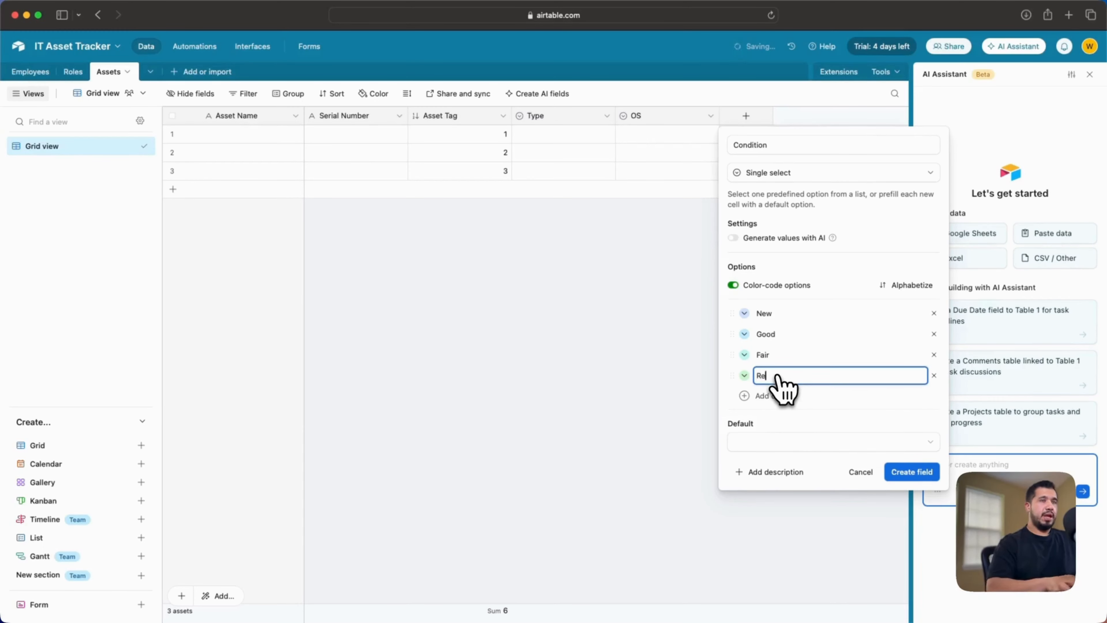
text(tired)
click(783, 396)
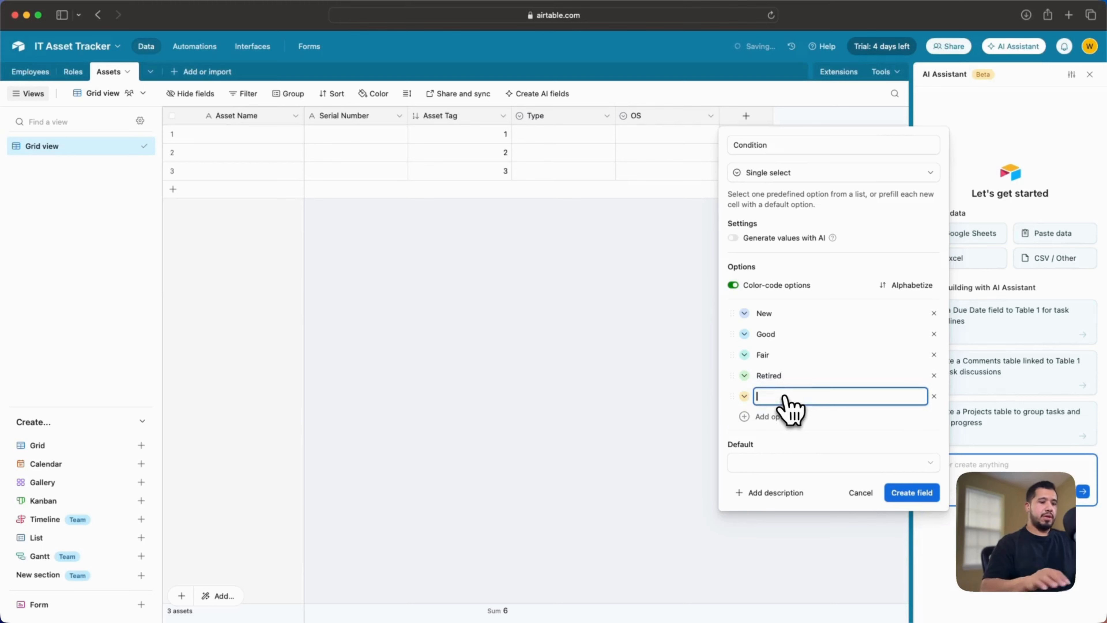
text(Damaged)
click(916, 493)
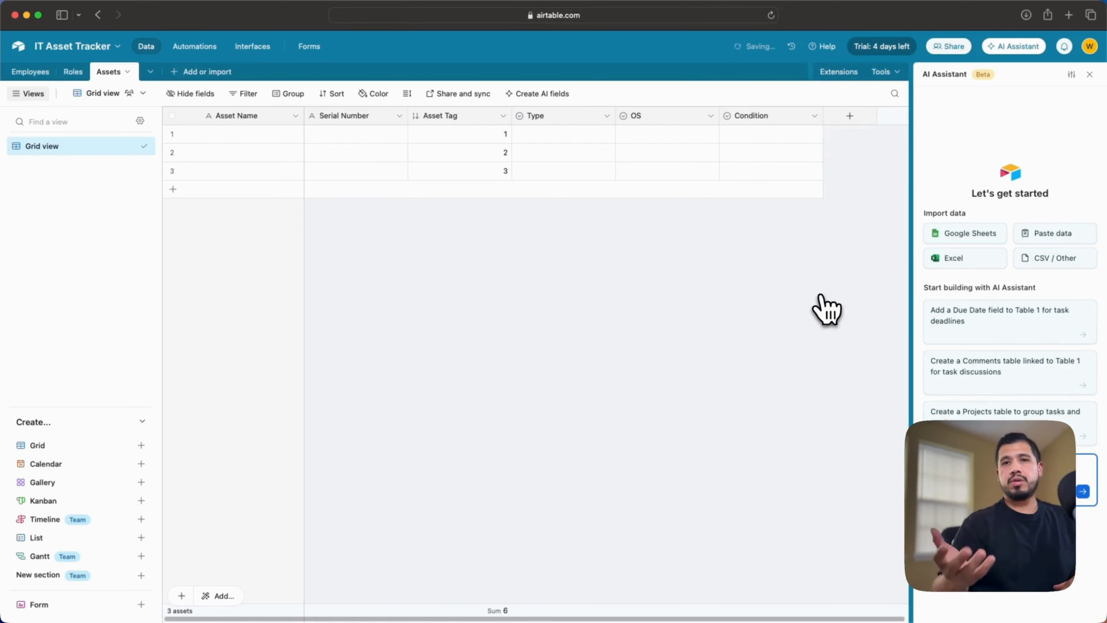
Add a Date field named "Purchased Date" to the Assets table
click(849, 117)
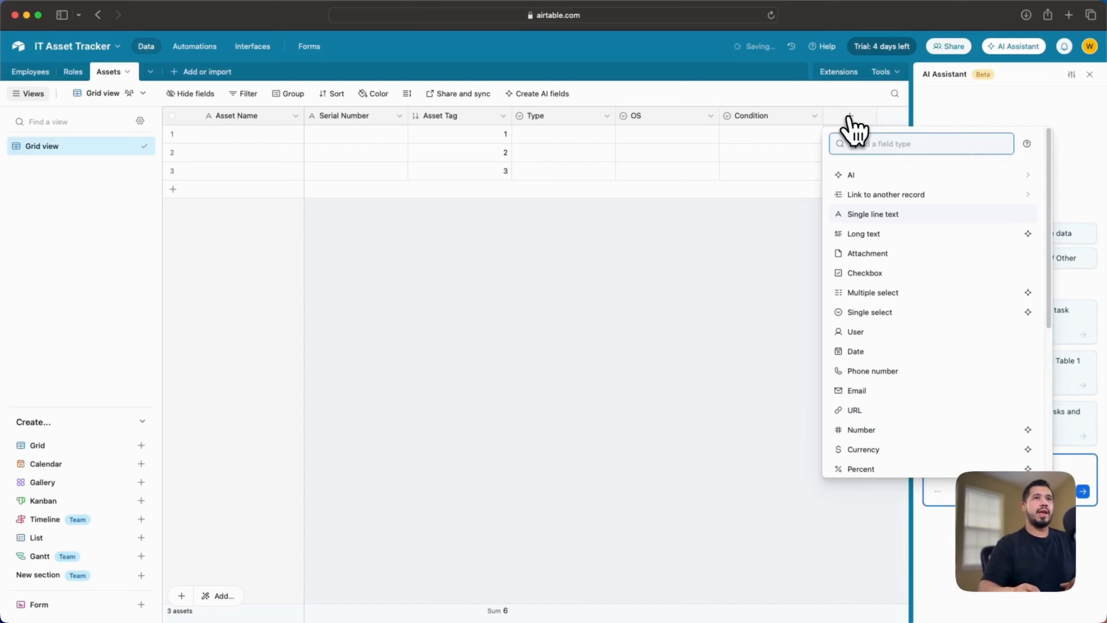
text(data)
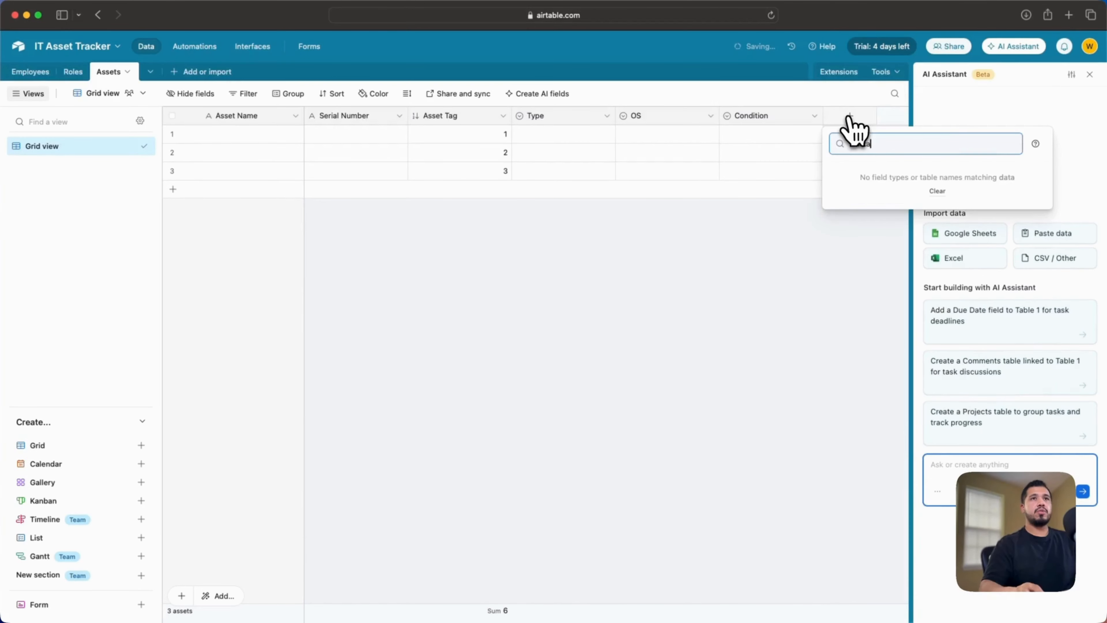
key(BackSpace)
click(889, 176)
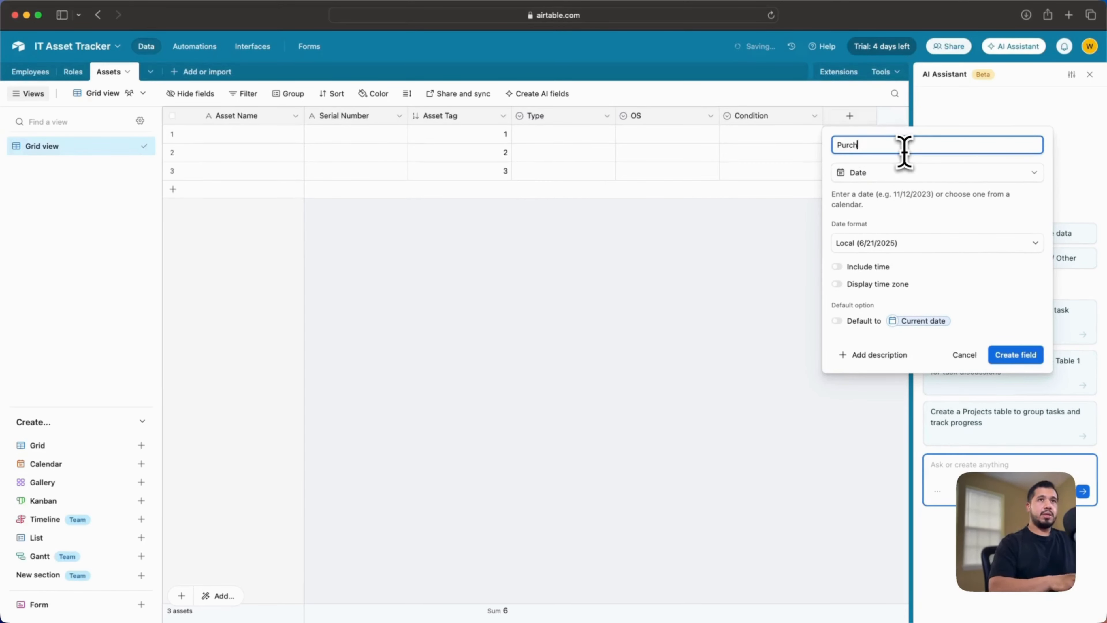
text(Purchased Date)
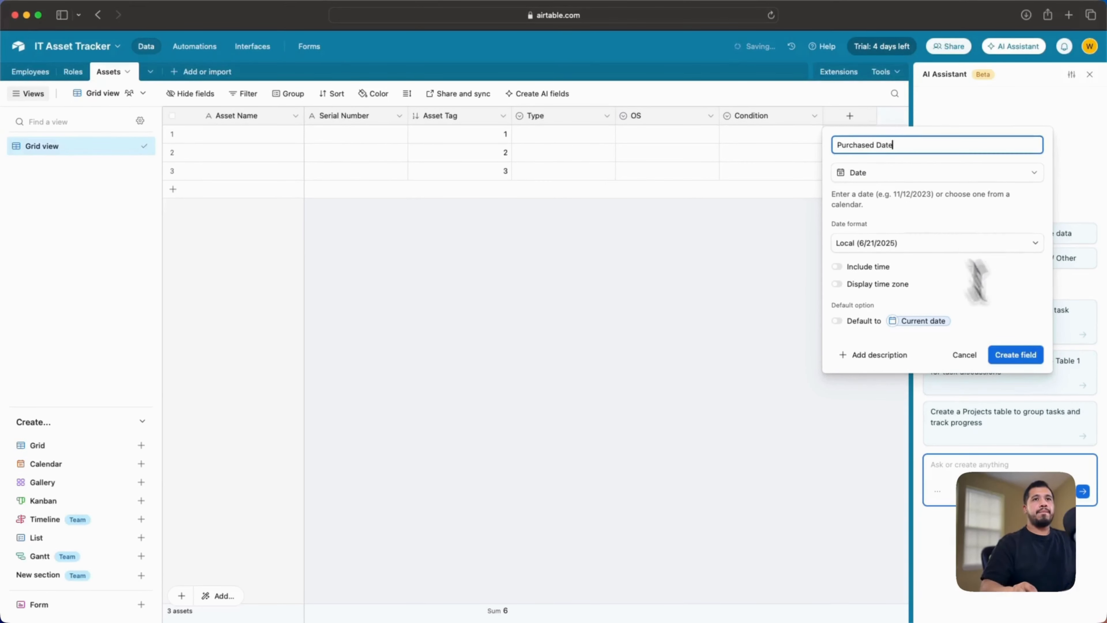
click(1018, 355)
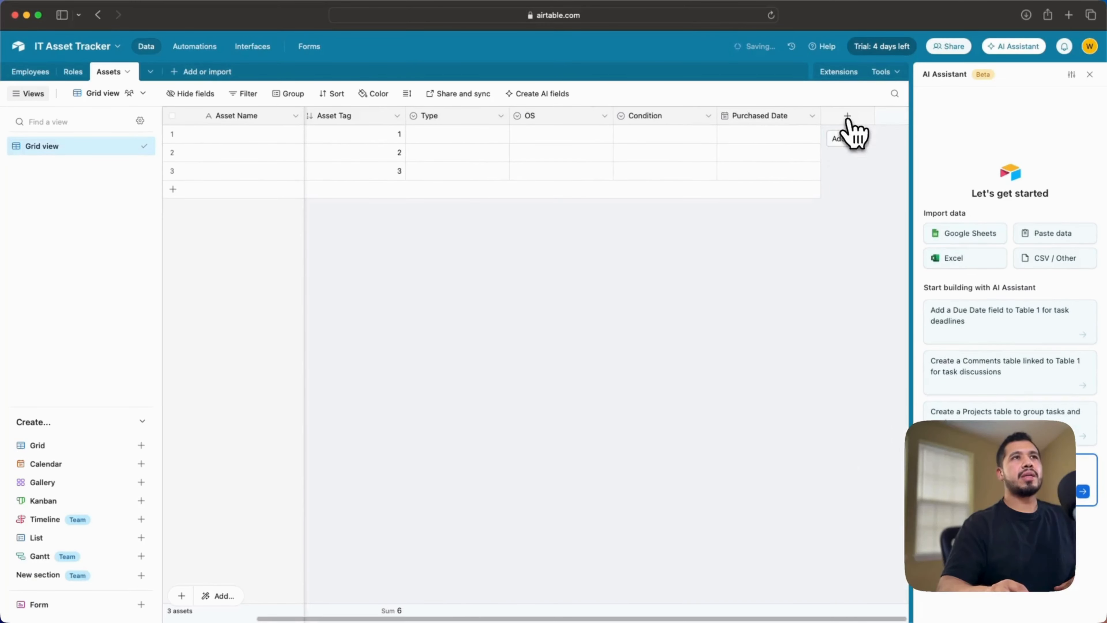
Add an "Assigned To" field linking to the Employees table, with linking to multiple records disabled and no lookup fields
click(850, 121)
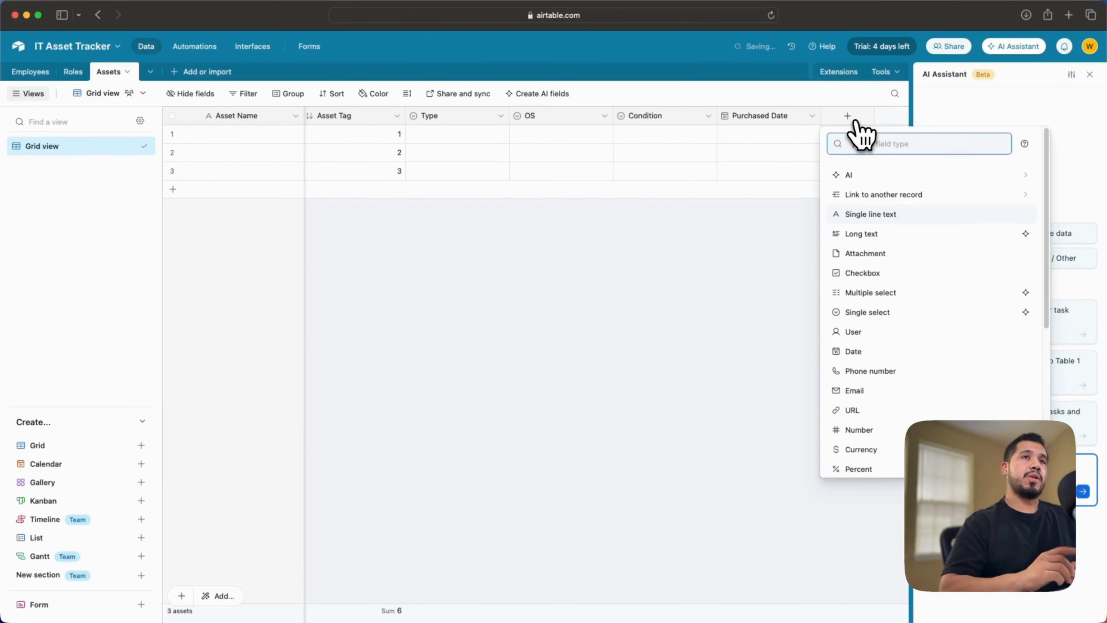
text(link)
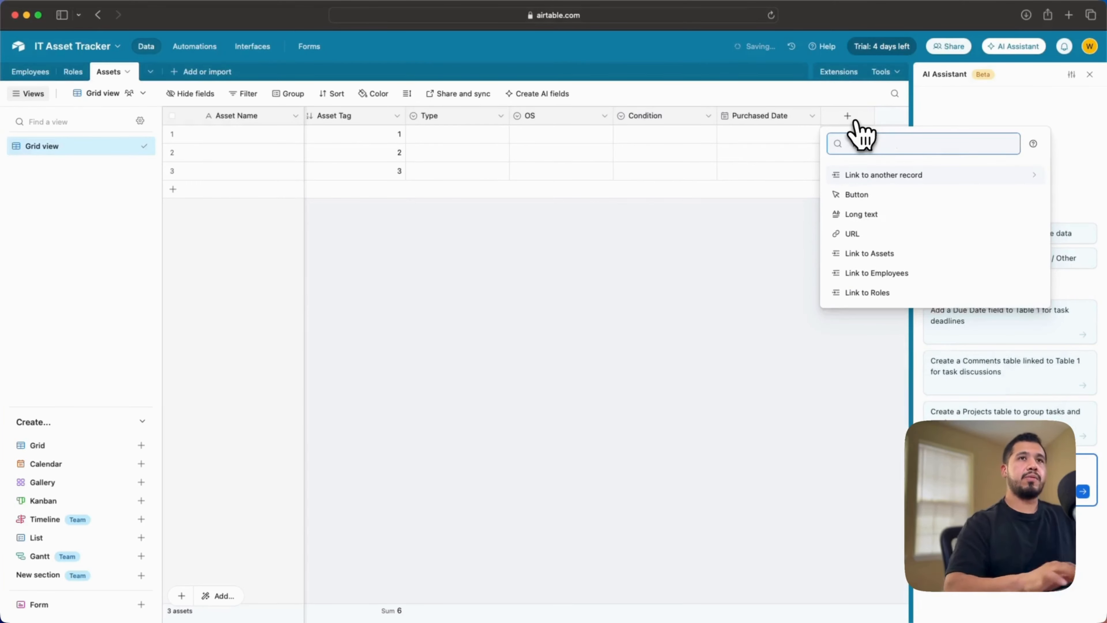
click(885, 177)
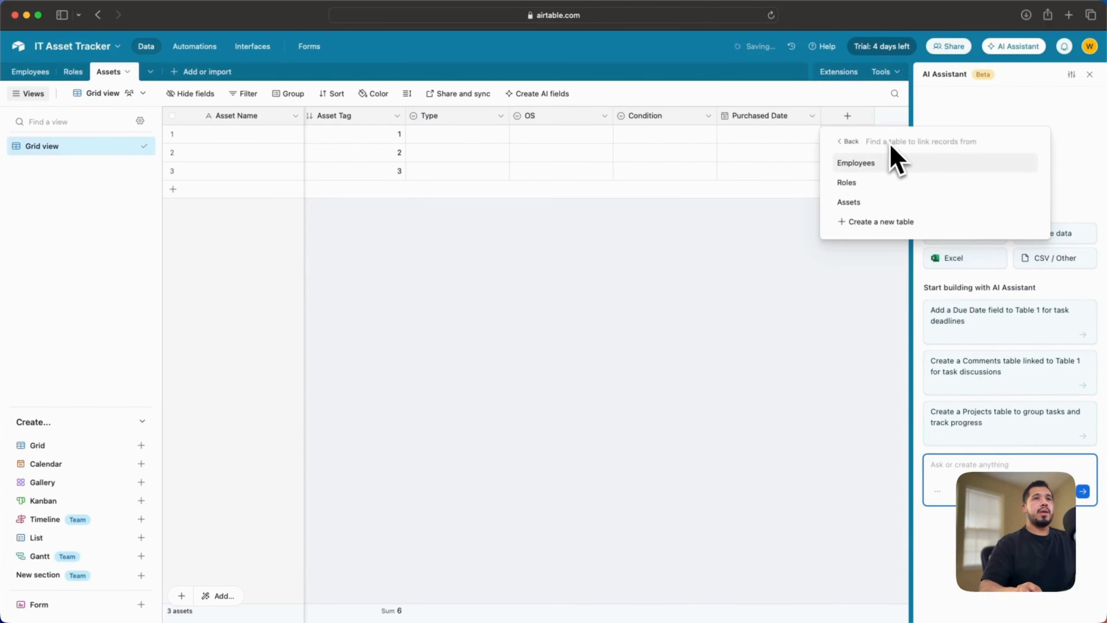
click(880, 168)
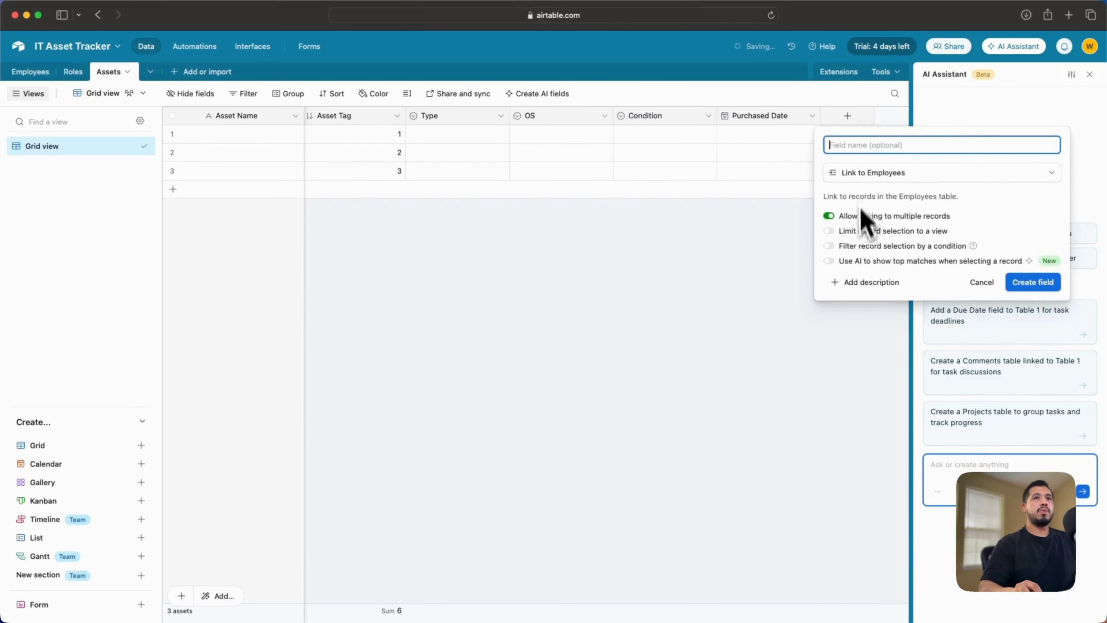
click(831, 217)
click(909, 145)
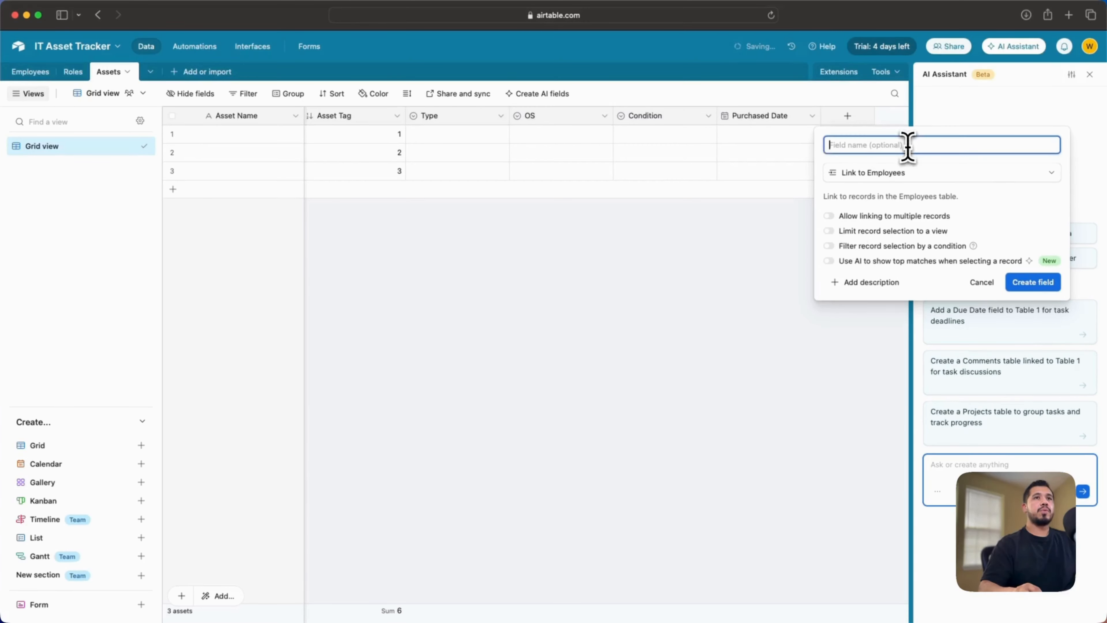
text(Signed)
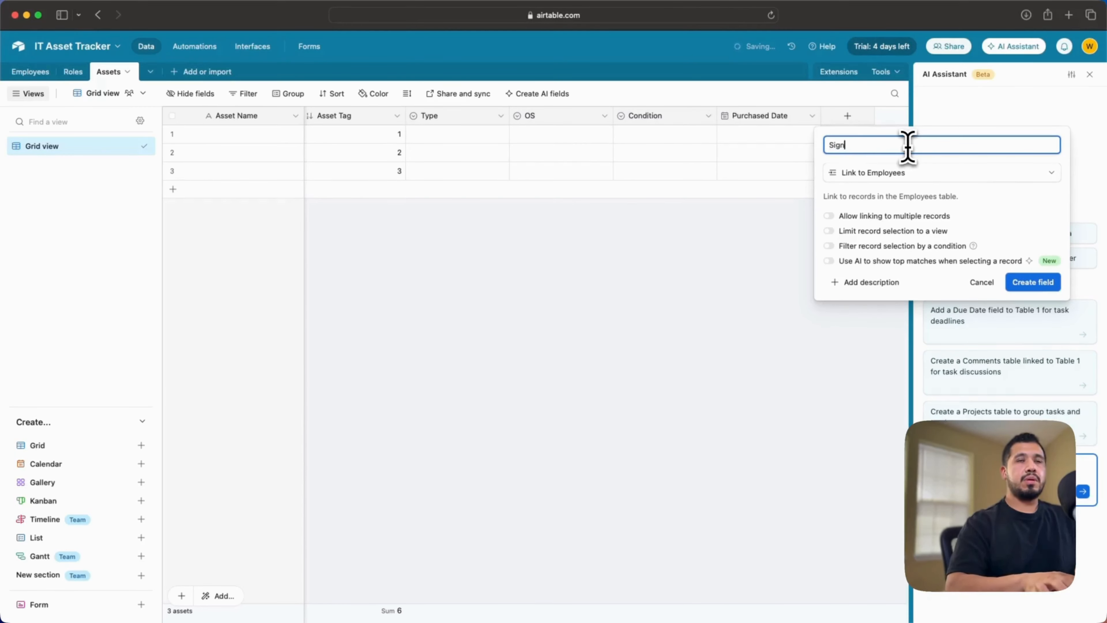
key(BackSpace)
text(Assigned To)
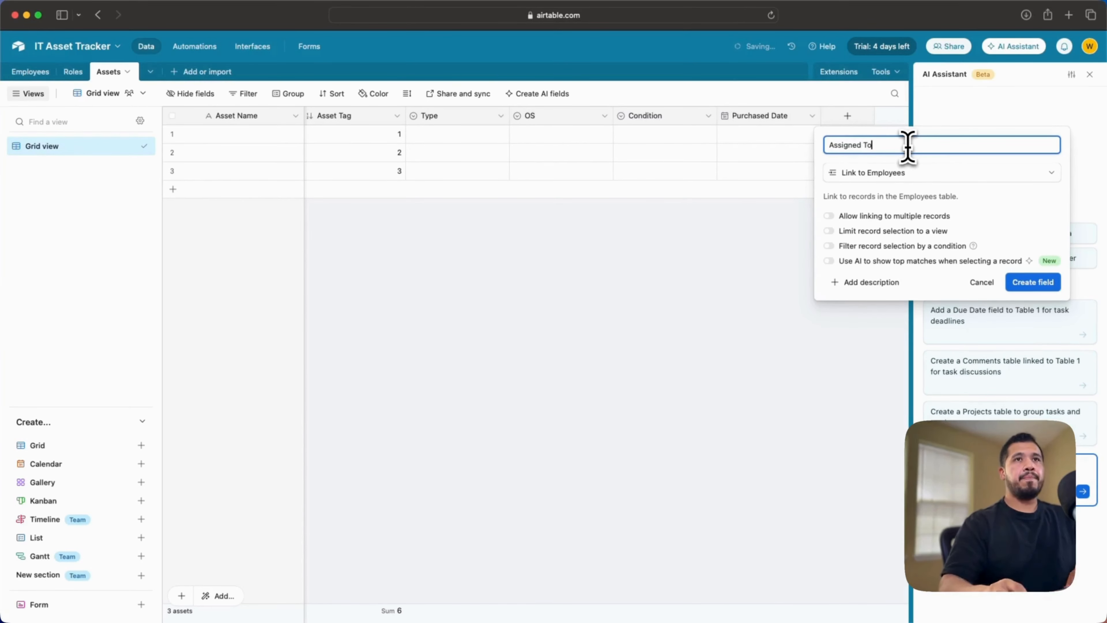
click(1034, 283)
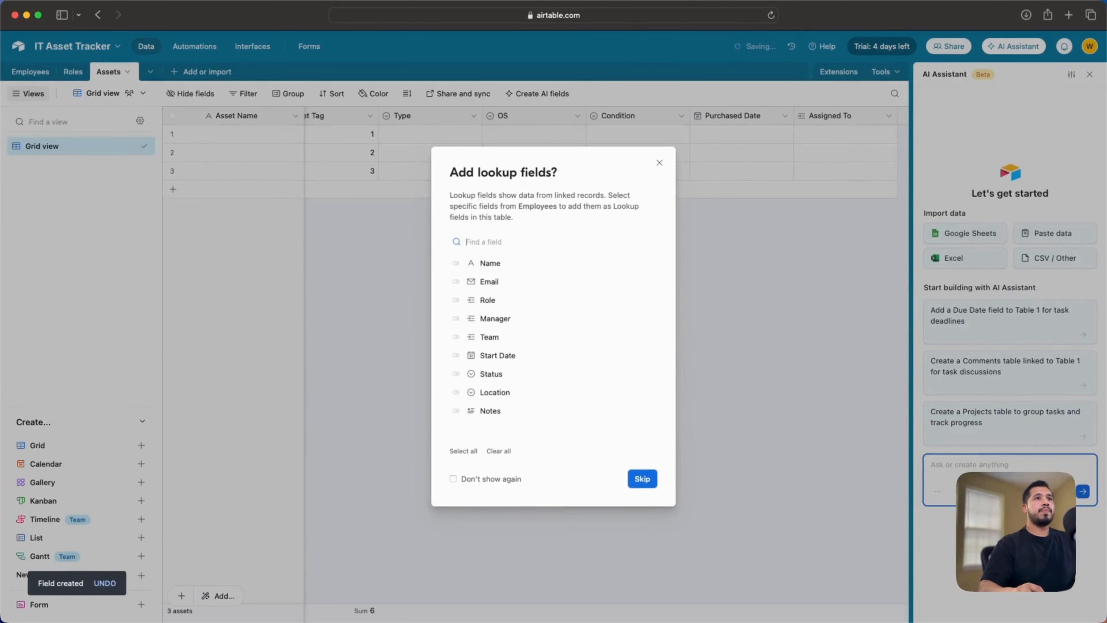
click(642, 480)
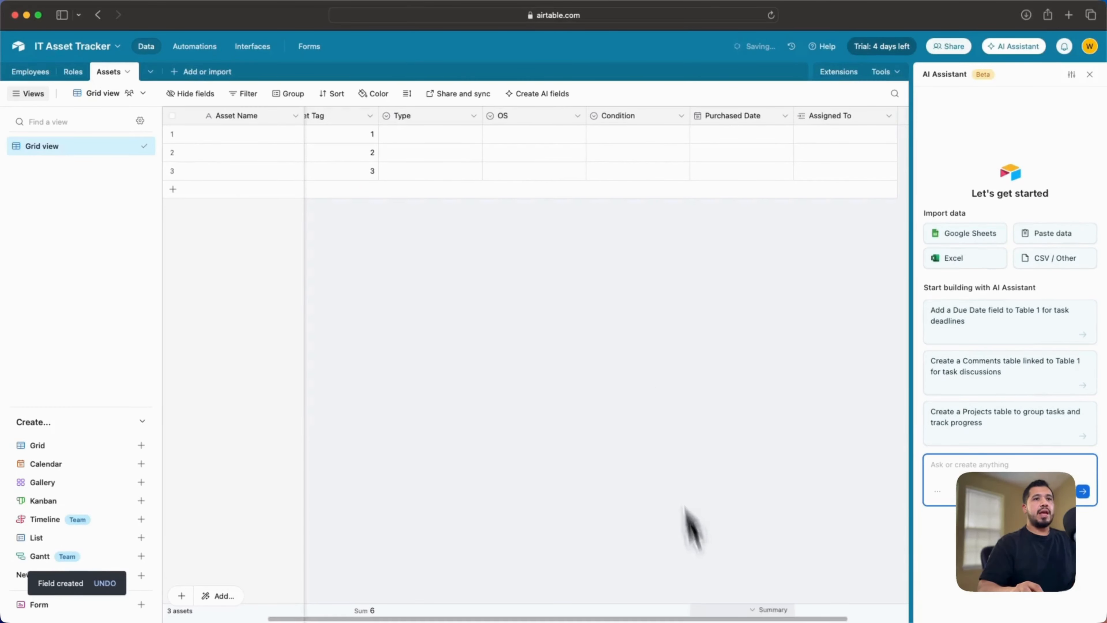
Add a Date field named "Date Assigned" to the Assets table, keeping the local date format
scroll(698, 527, right, 3)
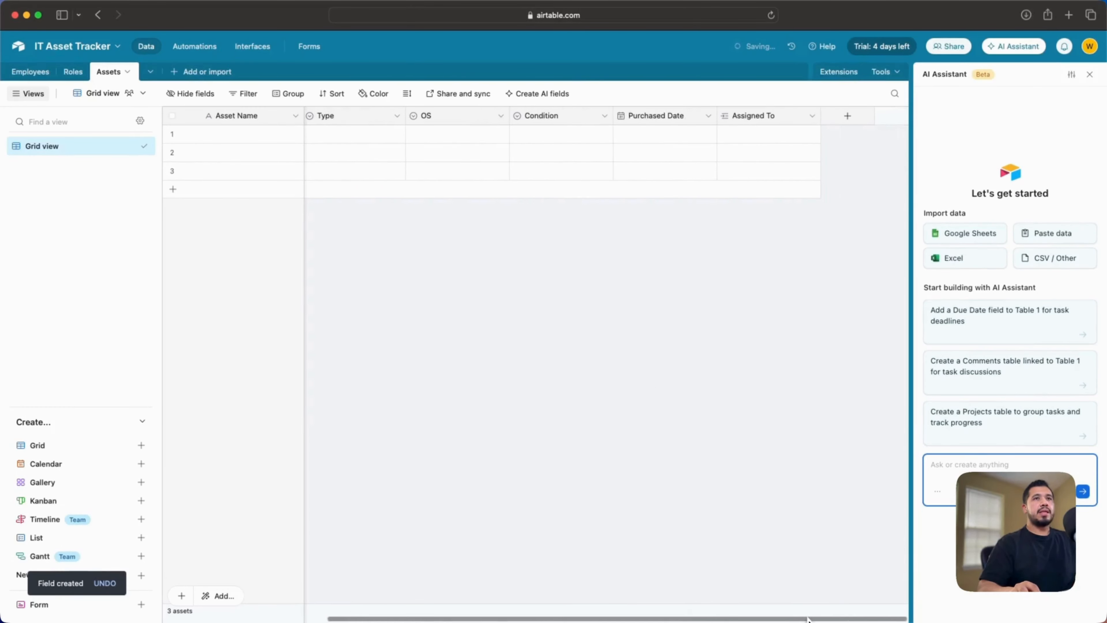
click(847, 116)
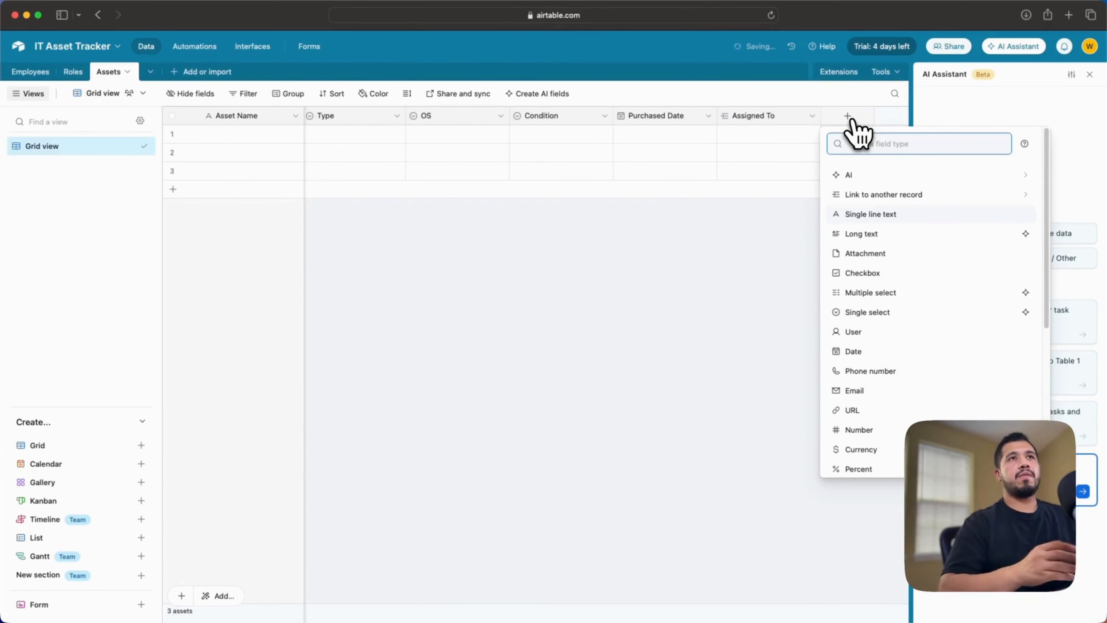
text(date)
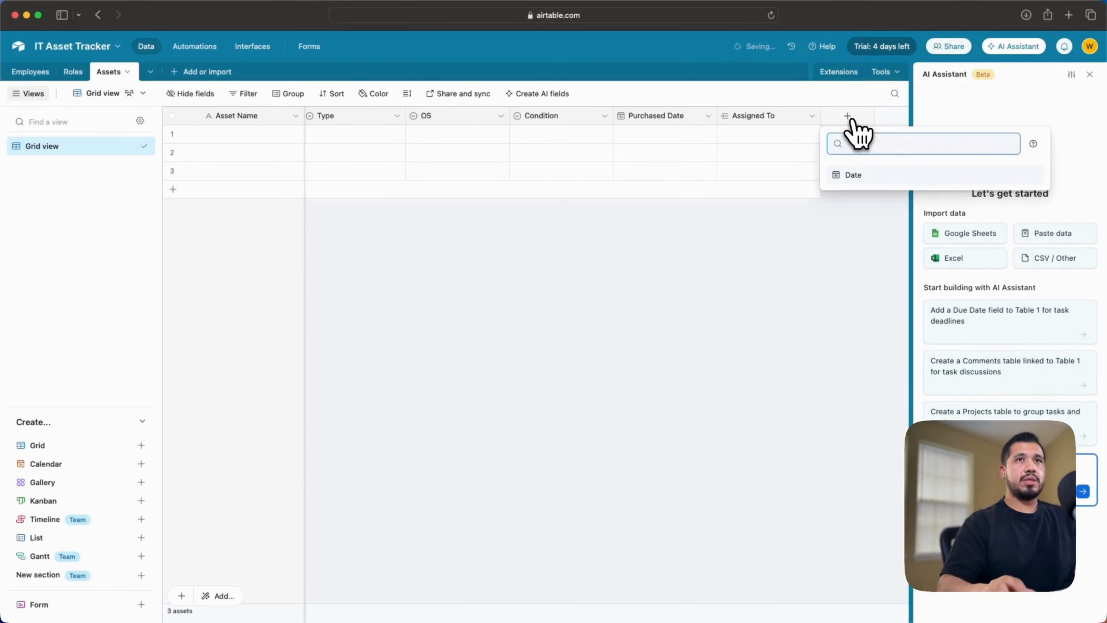
click(868, 175)
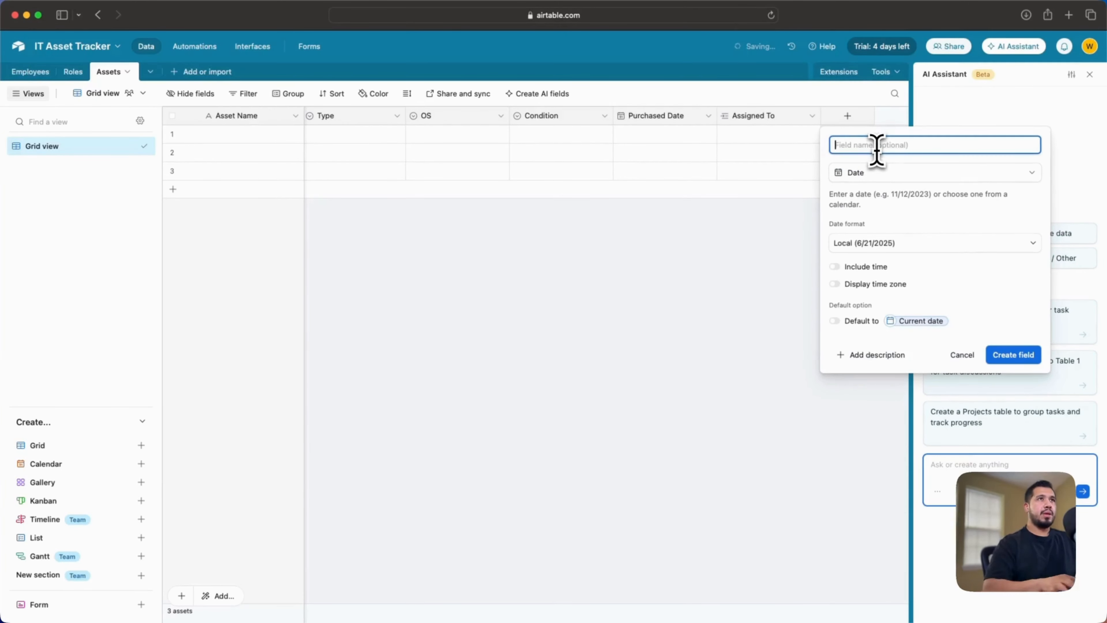
text(te Assigned)
key(Return)
text(Da)
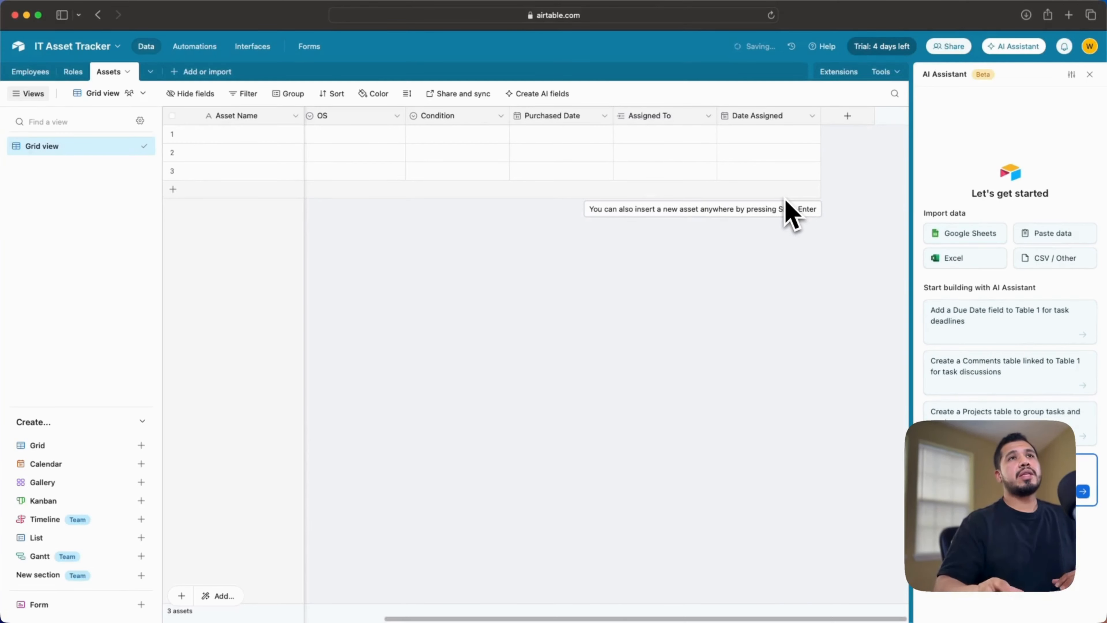
Add another Date field named "Returned Due Date" after the Date Assigned field
click(849, 117)
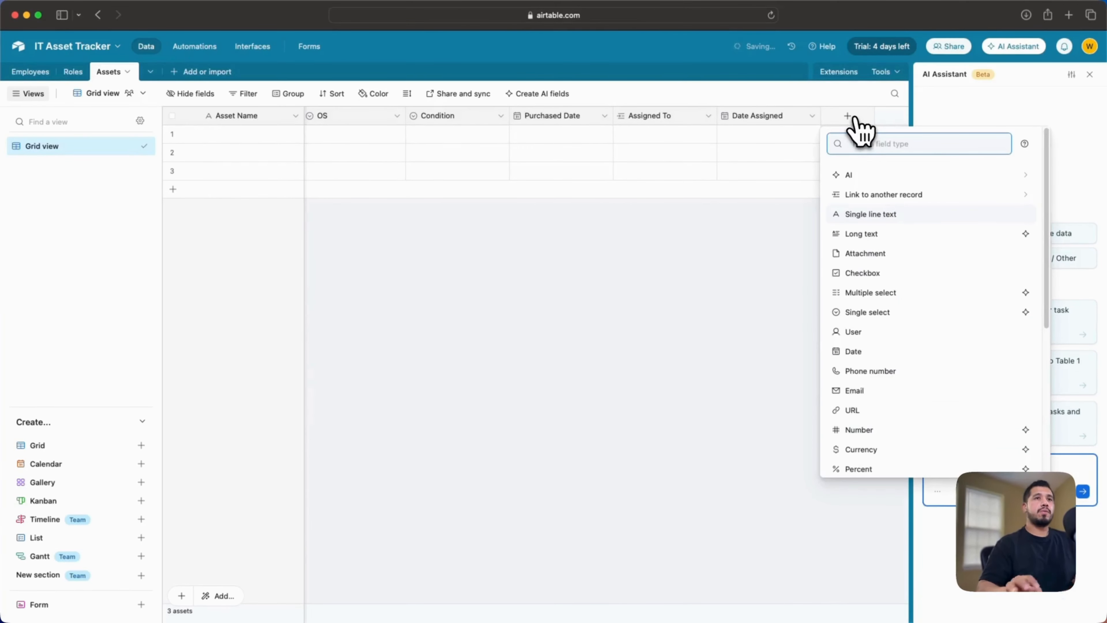
text(date)
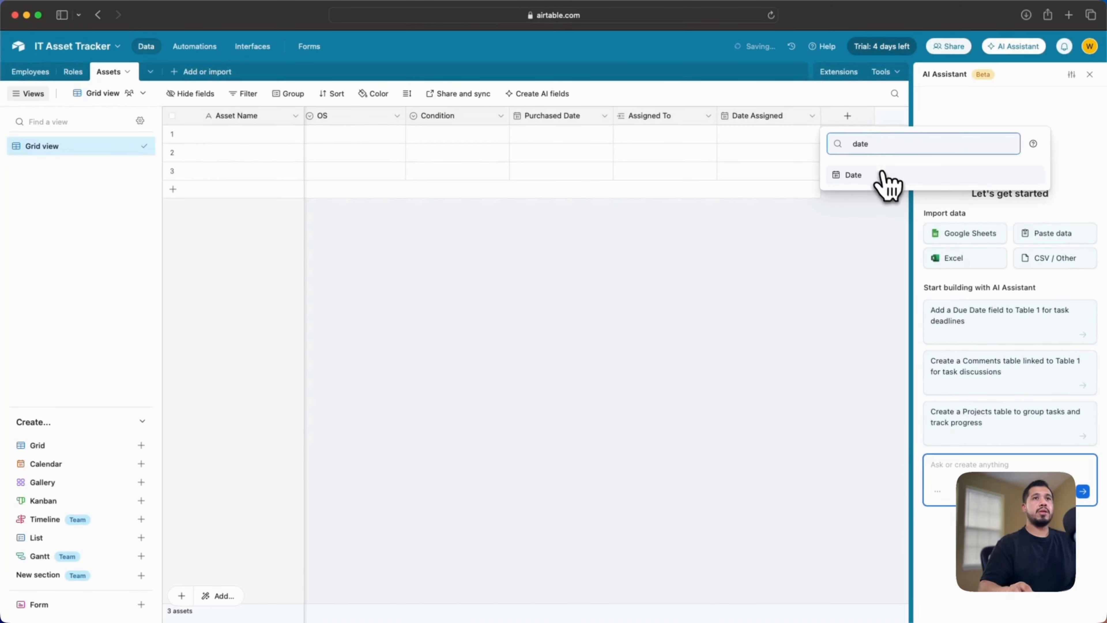
click(881, 174)
text(Returned Due Date)
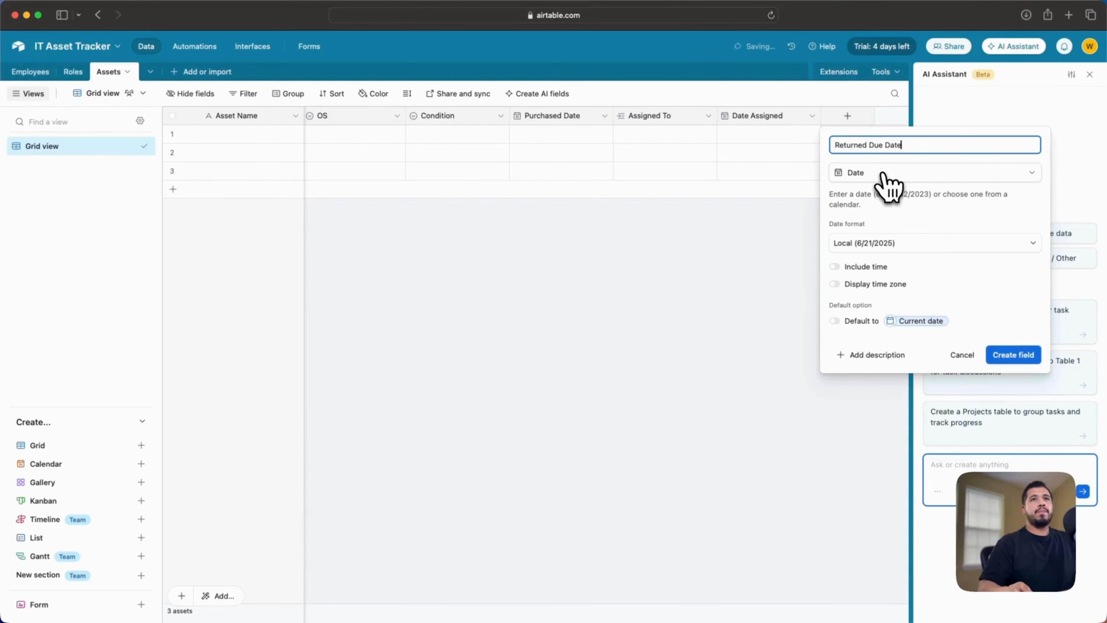
click(1015, 355)
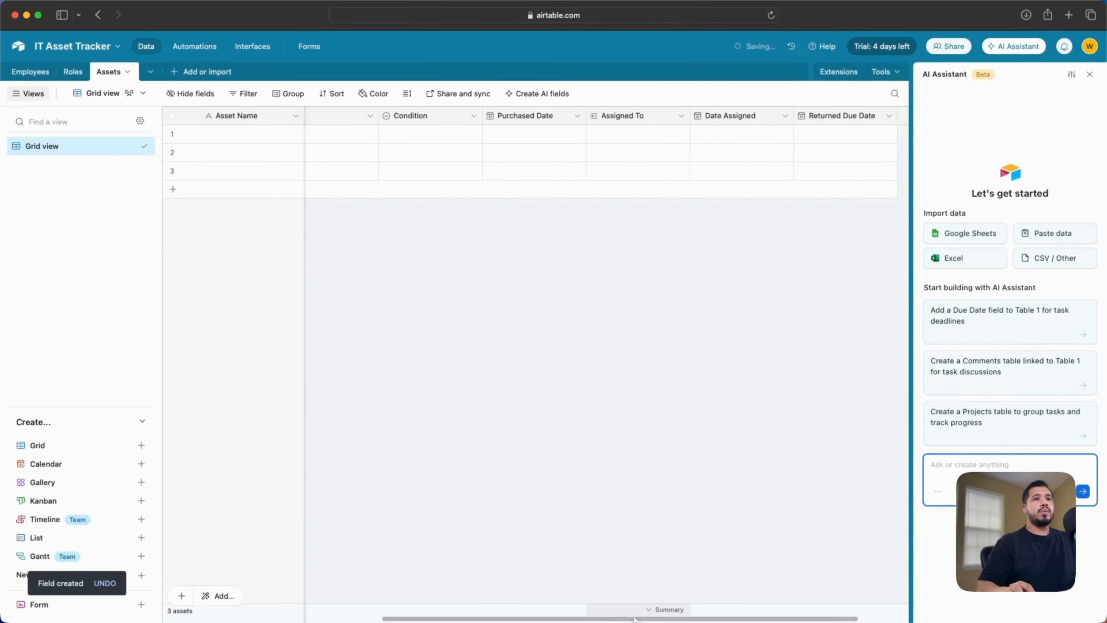
Add a Checkbox field named "Returned" to the Assets table, with the default green check style
drag(654, 618, 696, 618)
click(853, 118)
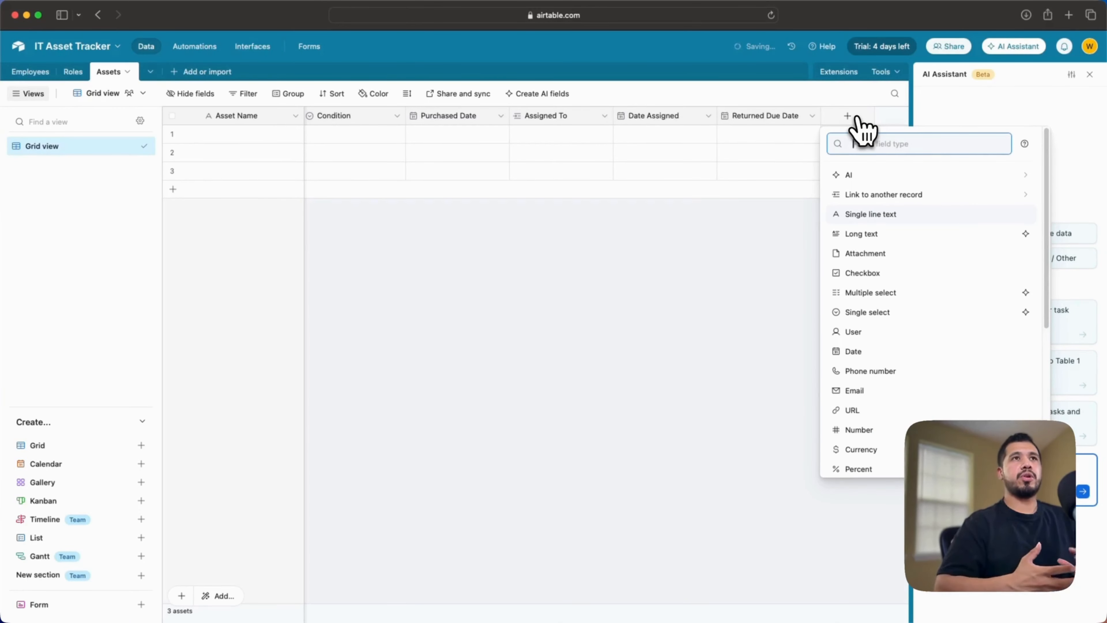
text(re)
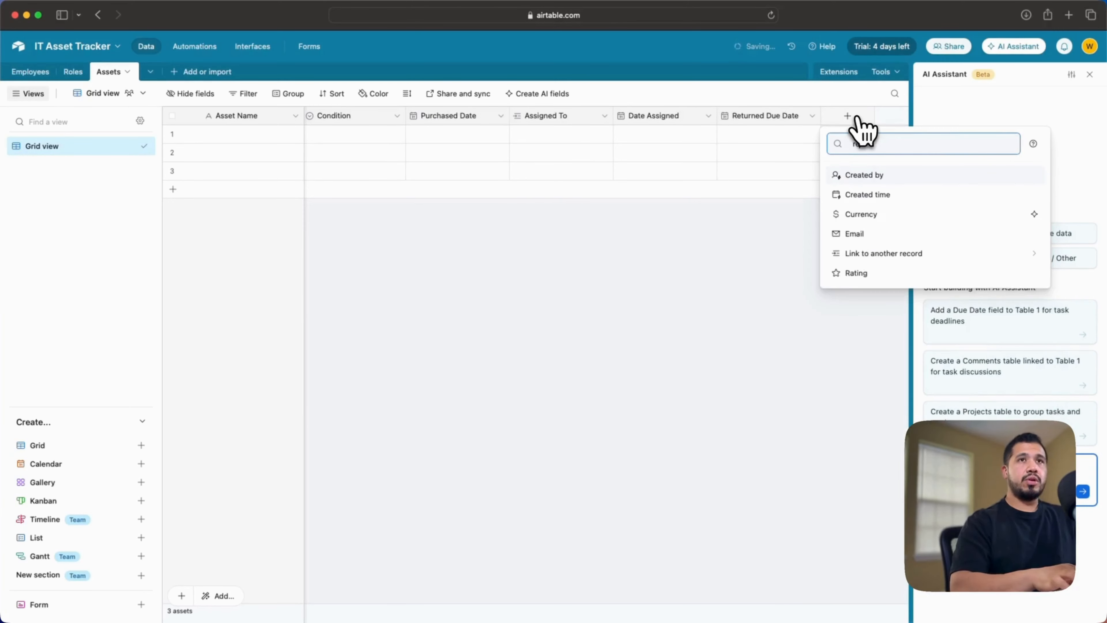
key(BackSpace)
key(BackSpace)
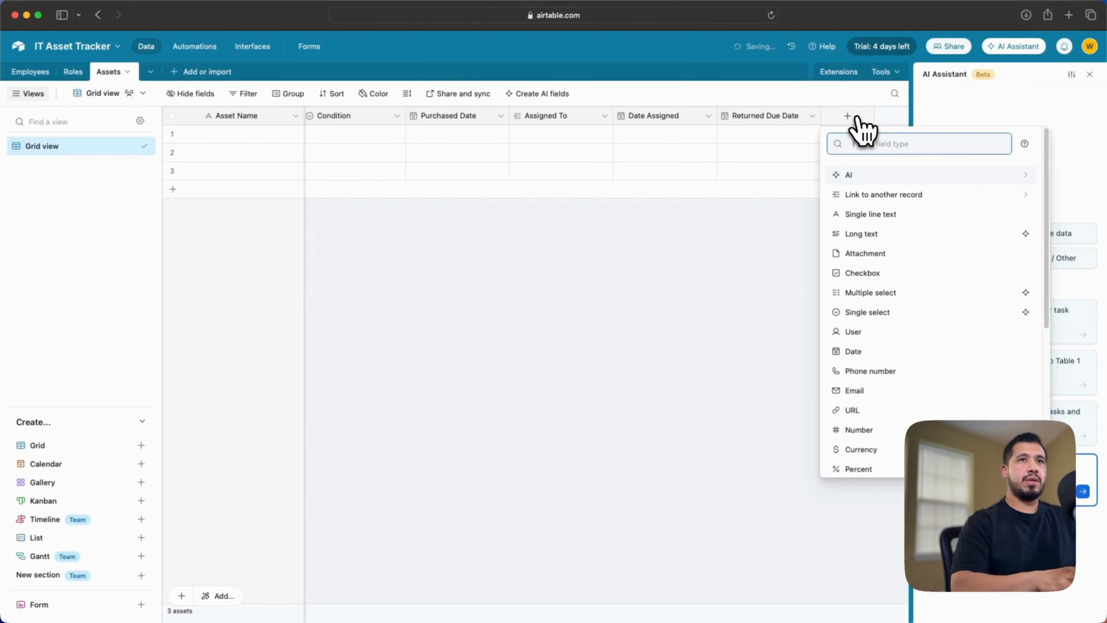
text(che)
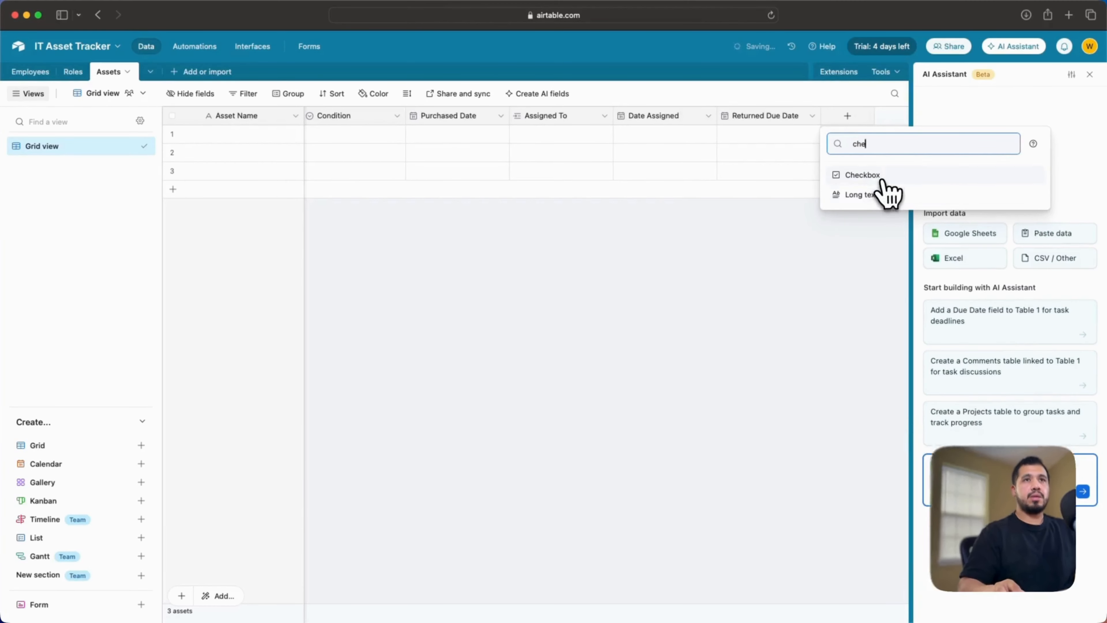
click(885, 175)
click(887, 149)
text(Returned)
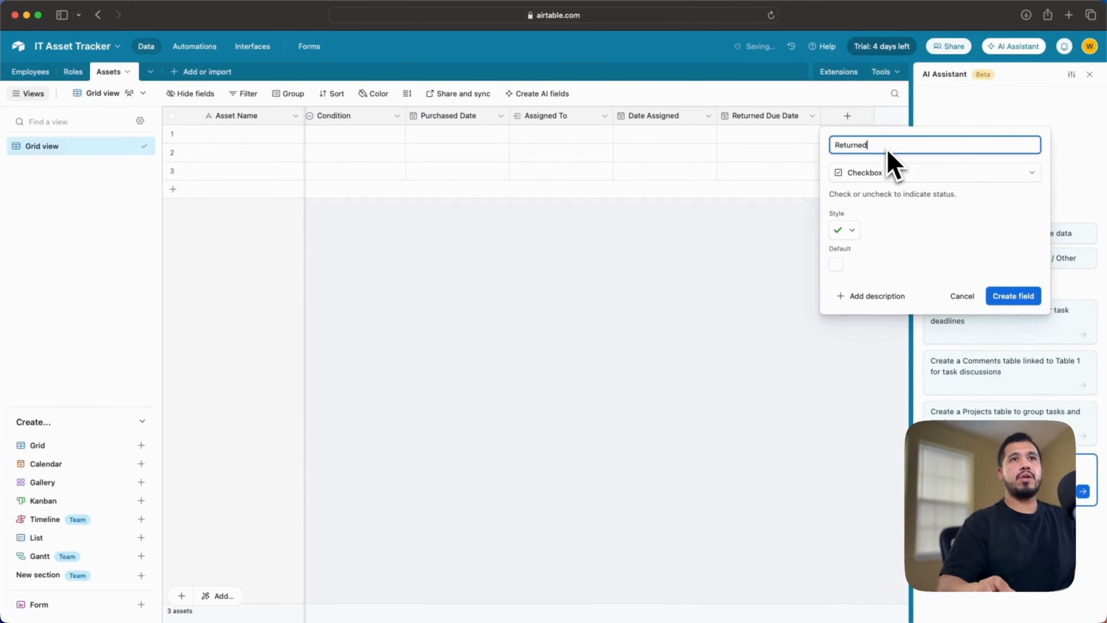
key(Return)
Start adding a new field after the Returned field in the Assets table
drag(542, 618, 589, 619)
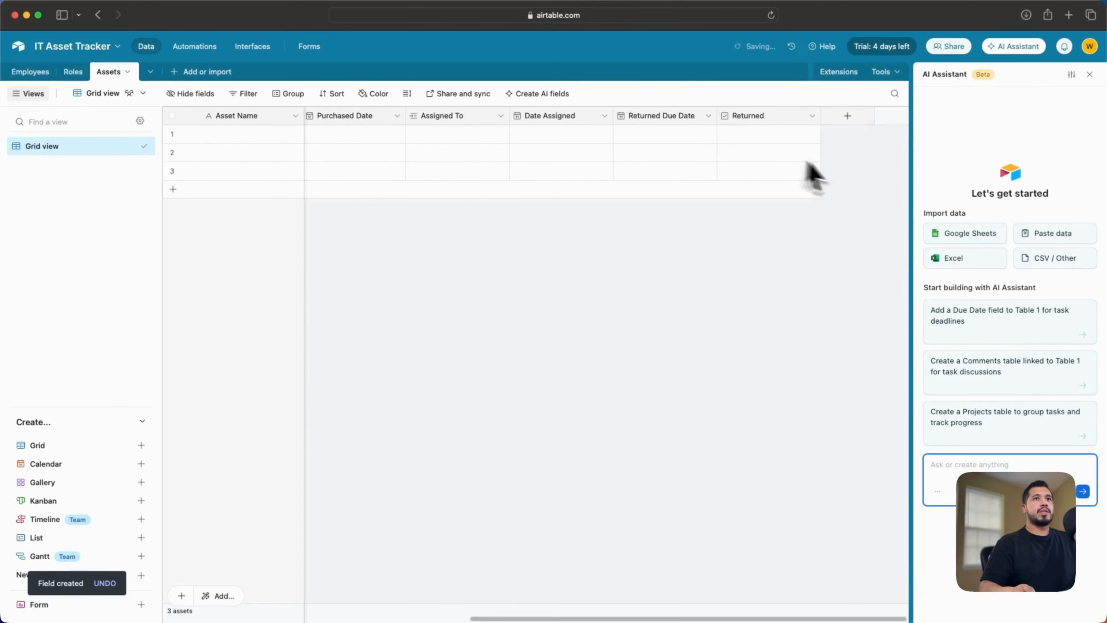
click(848, 115)
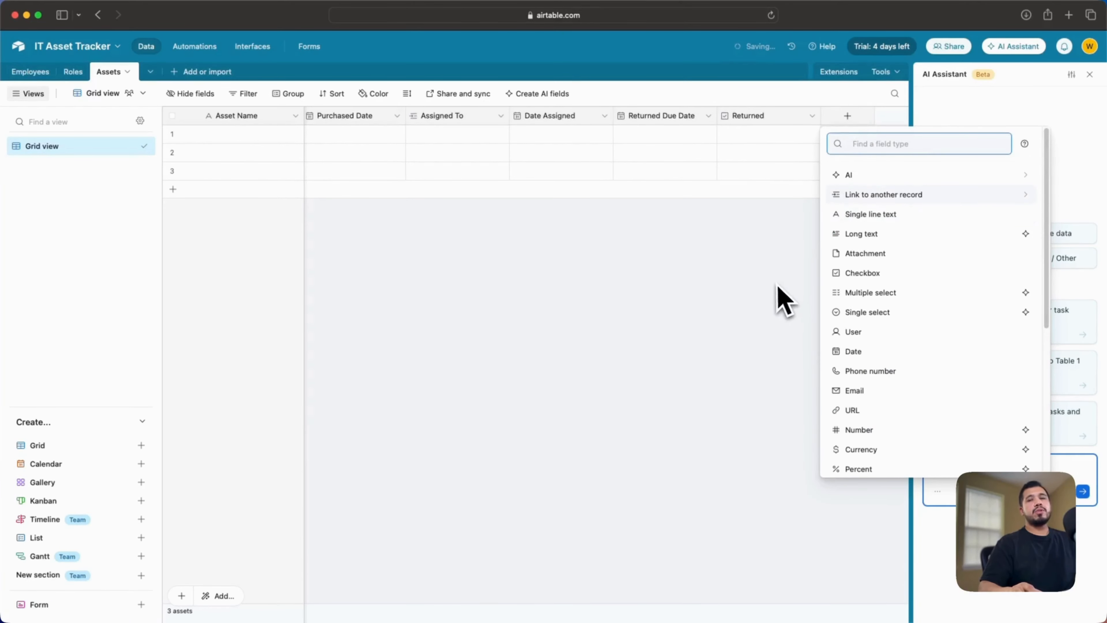